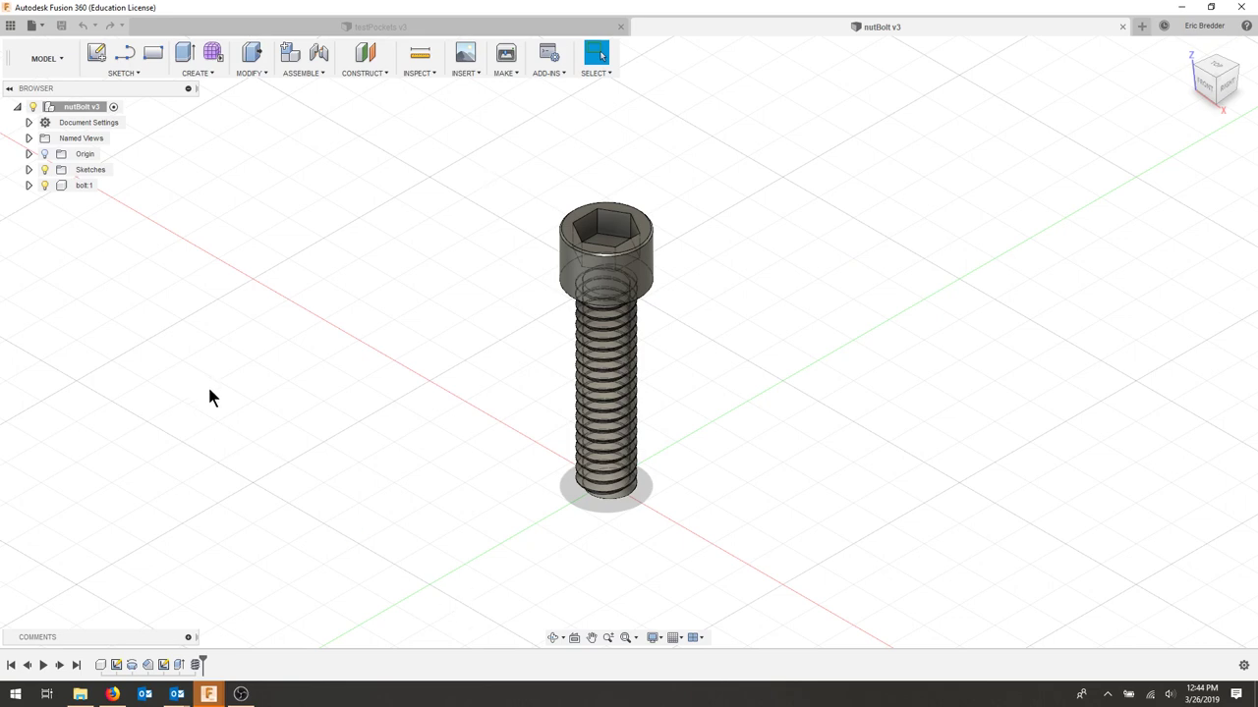
Step: Add a new component under the root and name it nutHex
{"action": "right_click", "coordinate": [89, 108]}
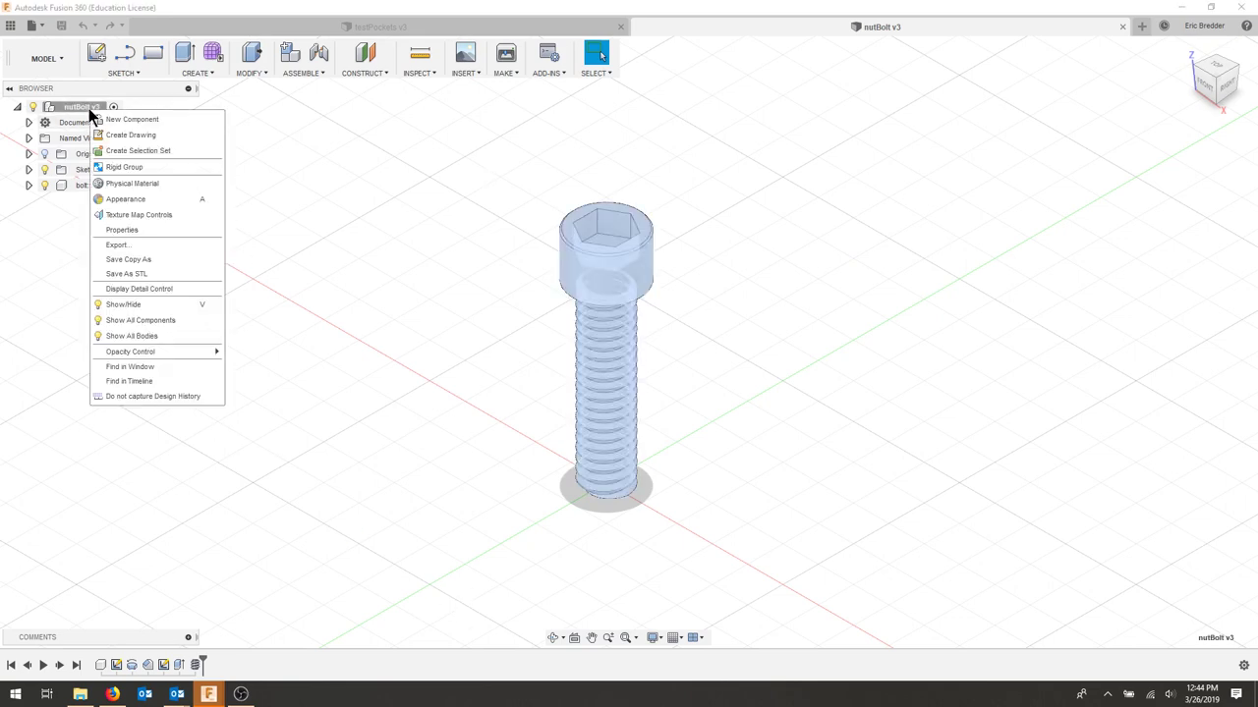
{"action": "left_click", "coordinate": [135, 120]}
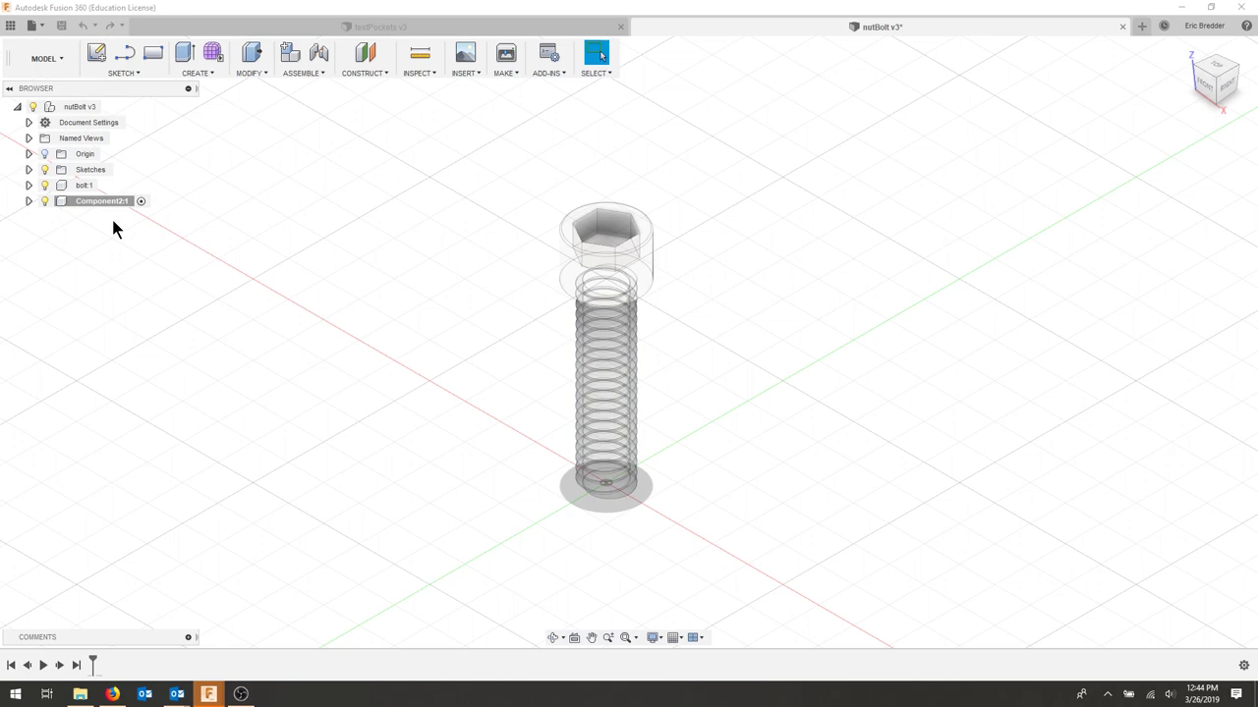
{"action": "double_click", "coordinate": [101, 203]}
{"action": "type", "text": "nutHex"}
{"action": "key", "text": "Return"}
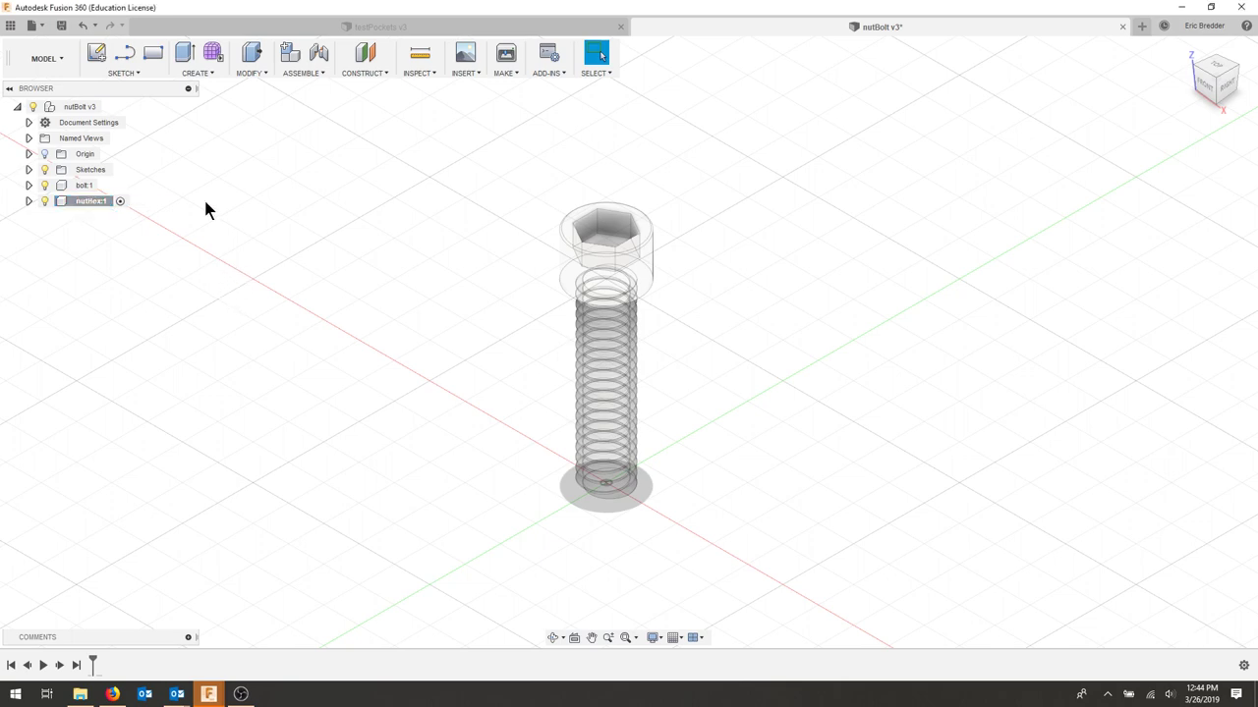
Step: Hide the bolt component and make nutHex the active component
{"action": "left_click", "coordinate": [87, 186]}
{"action": "left_click", "coordinate": [44, 186]}
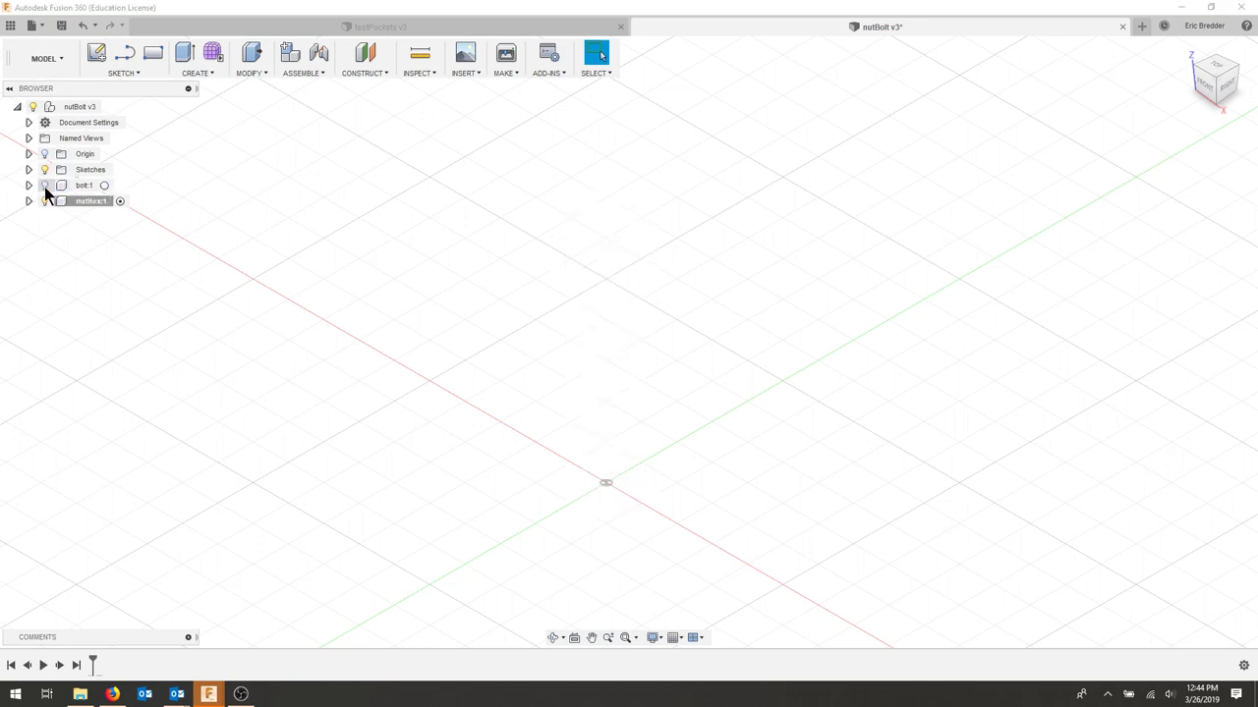
{"action": "left_click", "coordinate": [86, 202]}
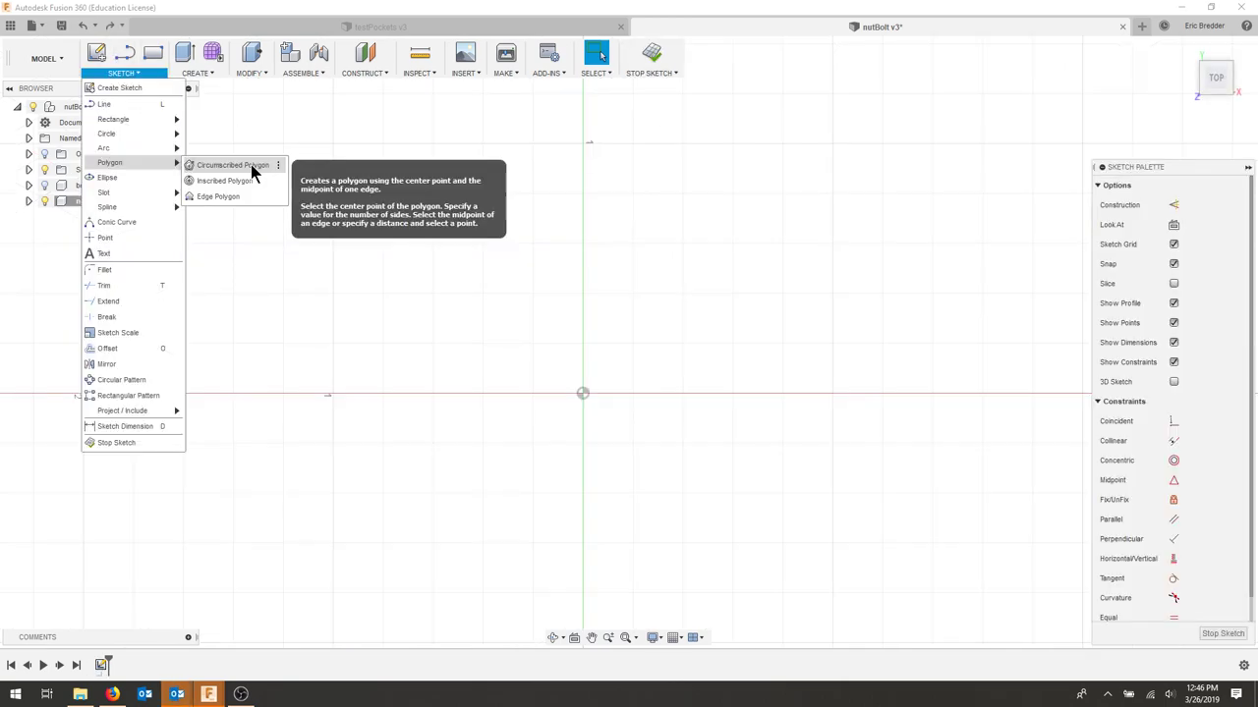
Step: Draw a circumscribed hexagon and dimension its opposite flats to 7/16 (0.438 in)
{"action": "left_click", "coordinate": [252, 167]}
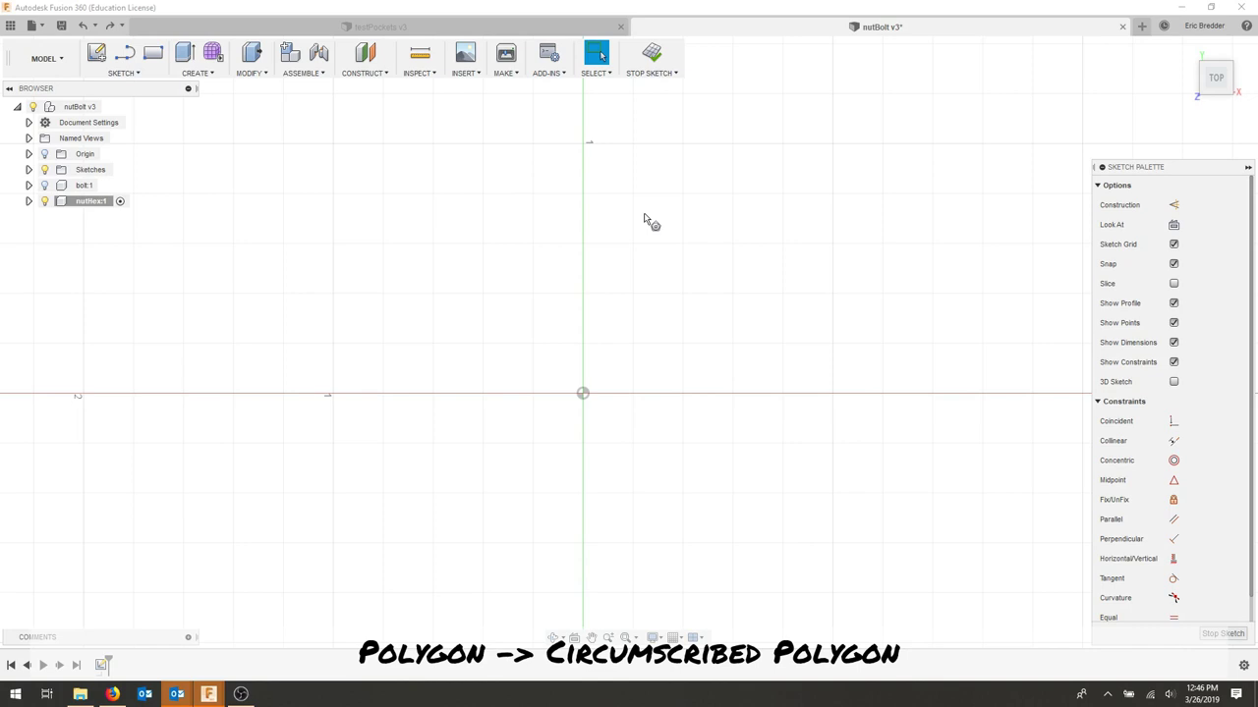
{"action": "left_click", "coordinate": [677, 351]}
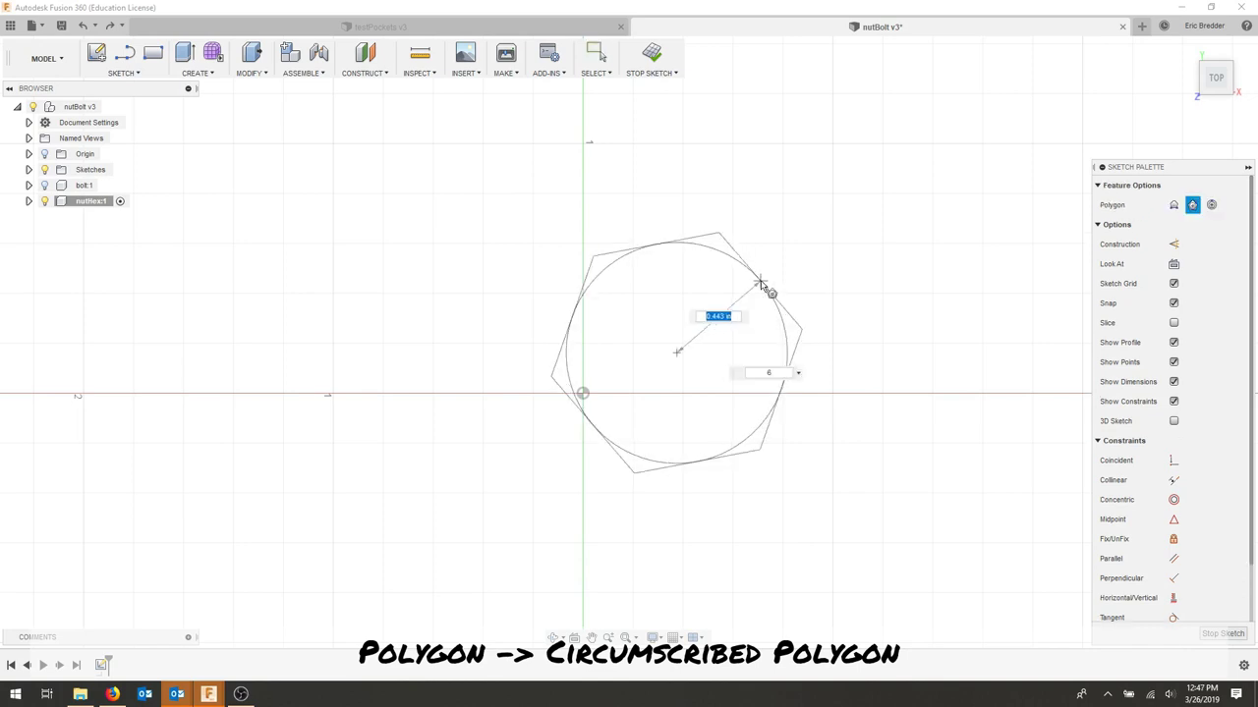
{"action": "left_click", "coordinate": [761, 284]}
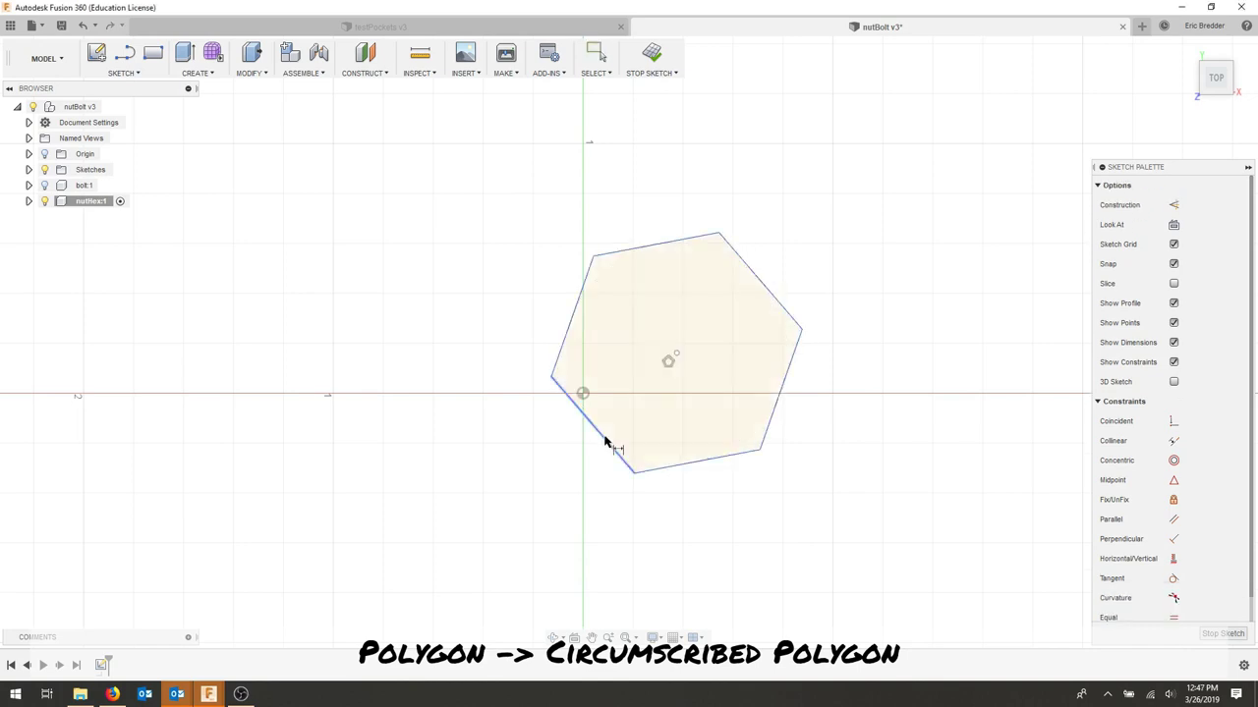
{"action": "left_click", "coordinate": [605, 442]}
{"action": "left_click", "coordinate": [775, 295]}
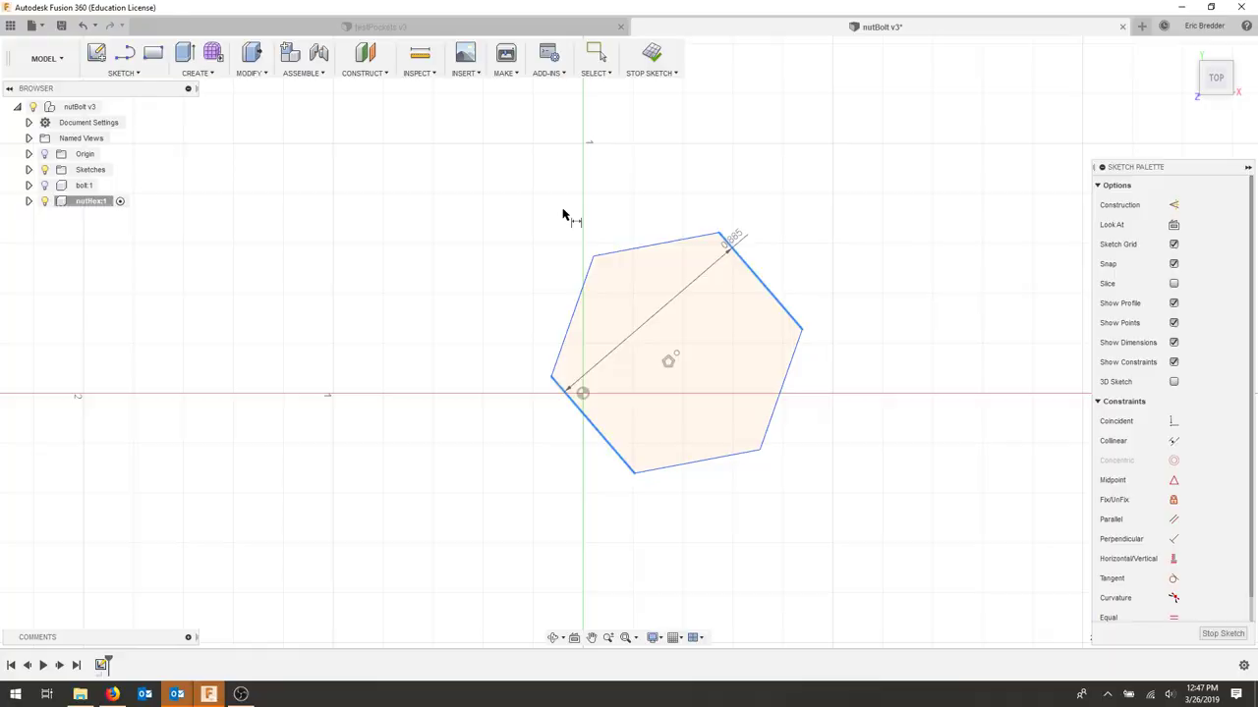
{"action": "key", "text": "alt+Tab"}
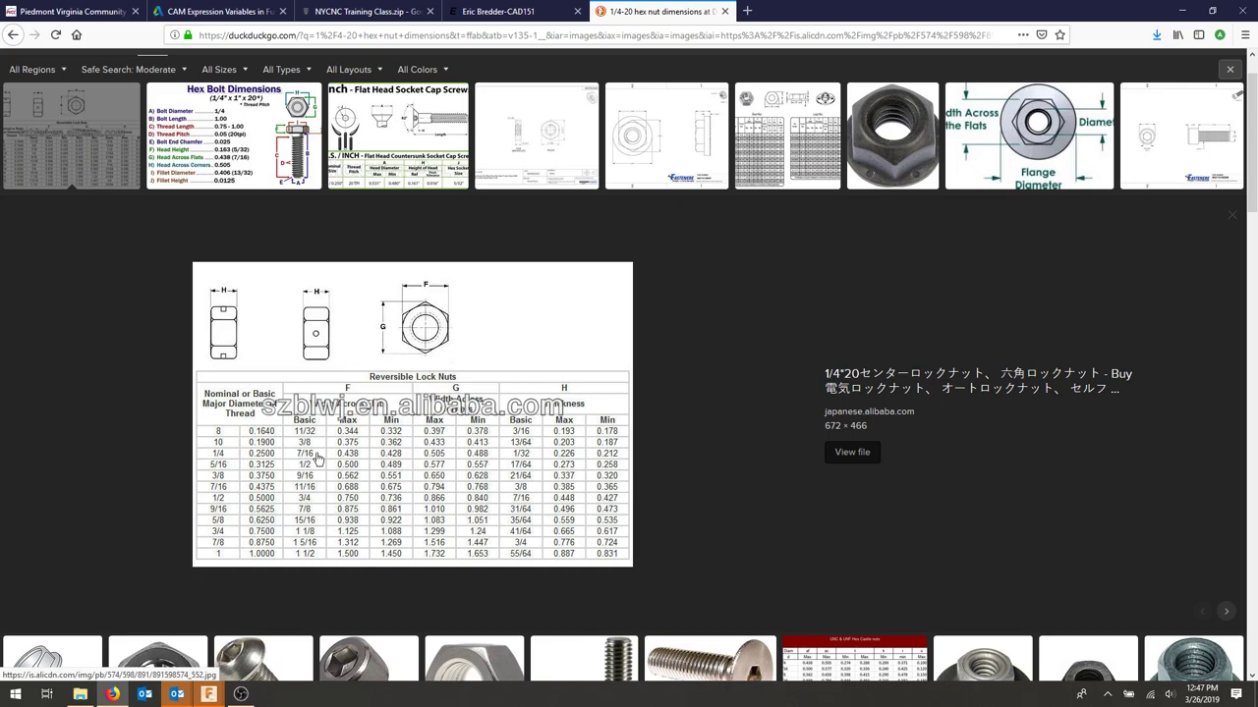
{"action": "key", "text": "alt+Tab"}
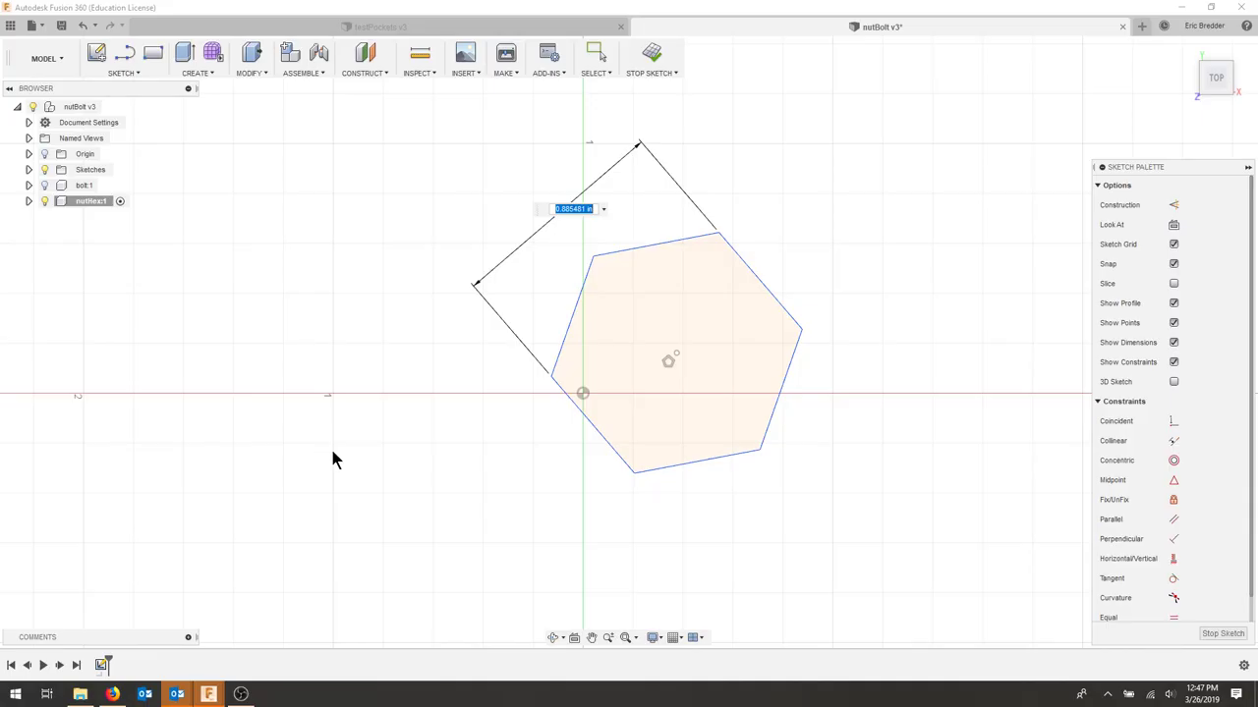
{"action": "type", "text": "7/16"}
{"action": "key", "text": "Return"}
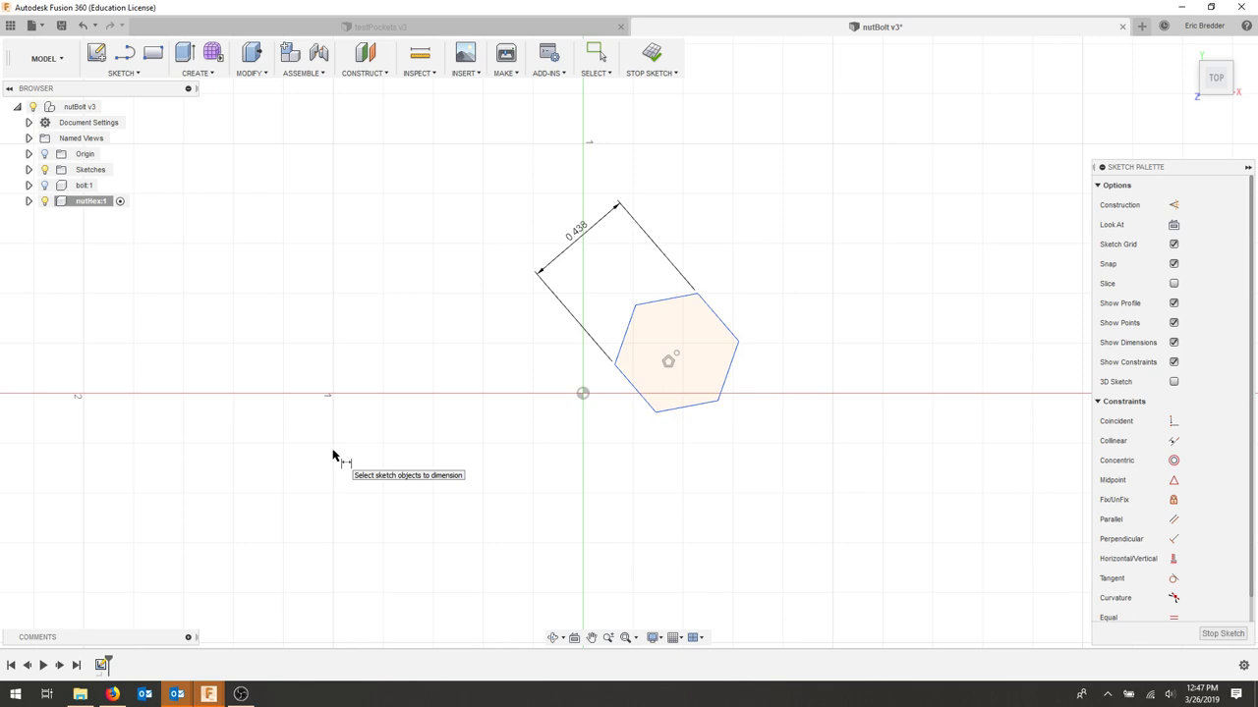
Step: Make the hexagon's right edge vertical and make its centre coincident with the origin
{"action": "left_click", "coordinate": [1173, 558]}
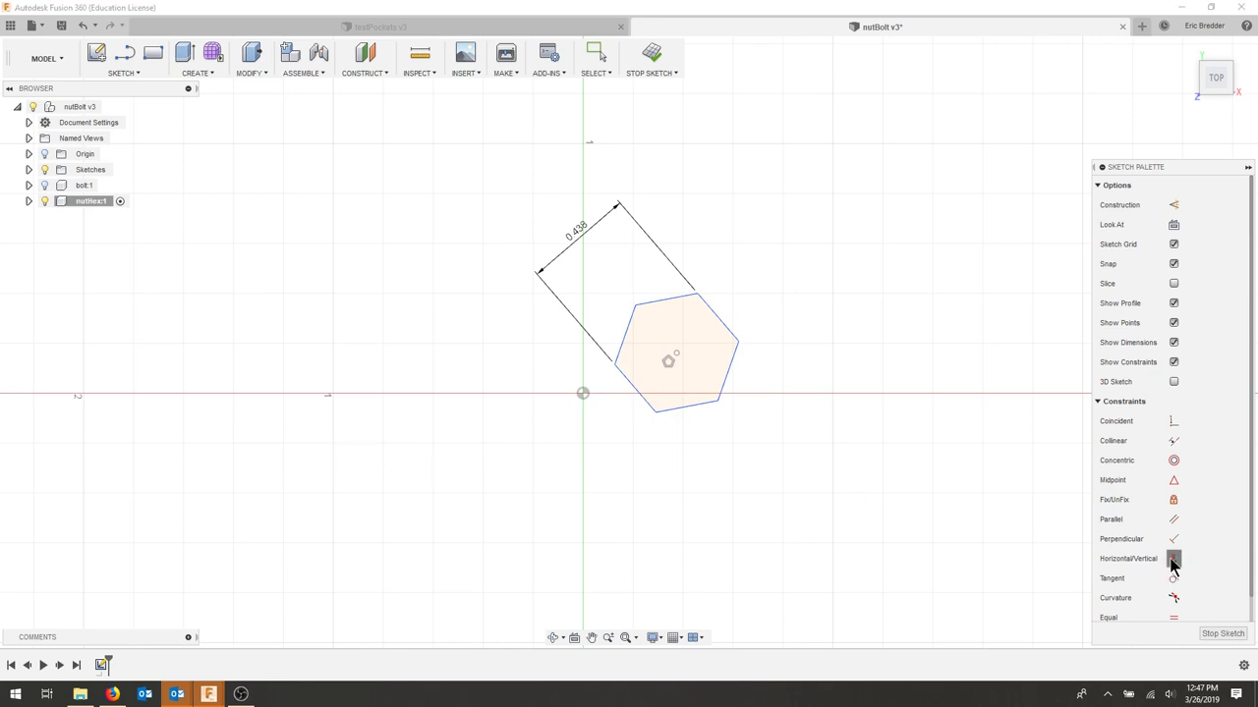
{"action": "left_click", "coordinate": [746, 402]}
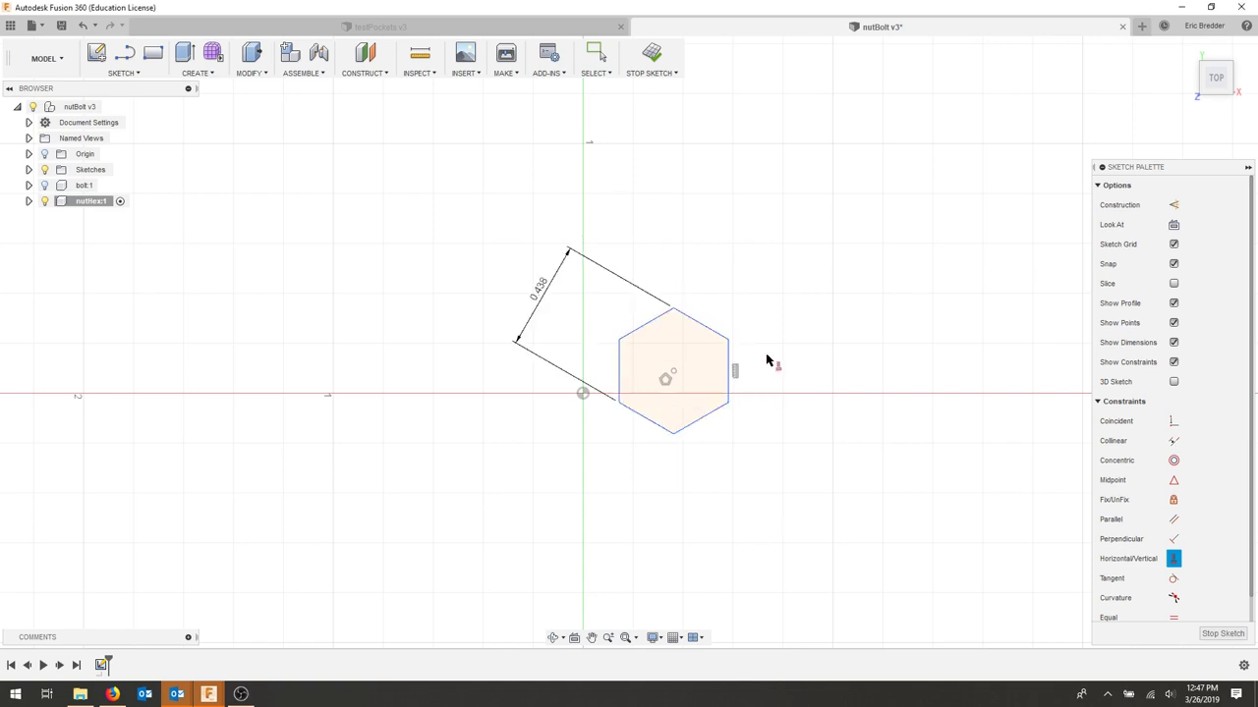
{"action": "left_click", "coordinate": [1173, 420]}
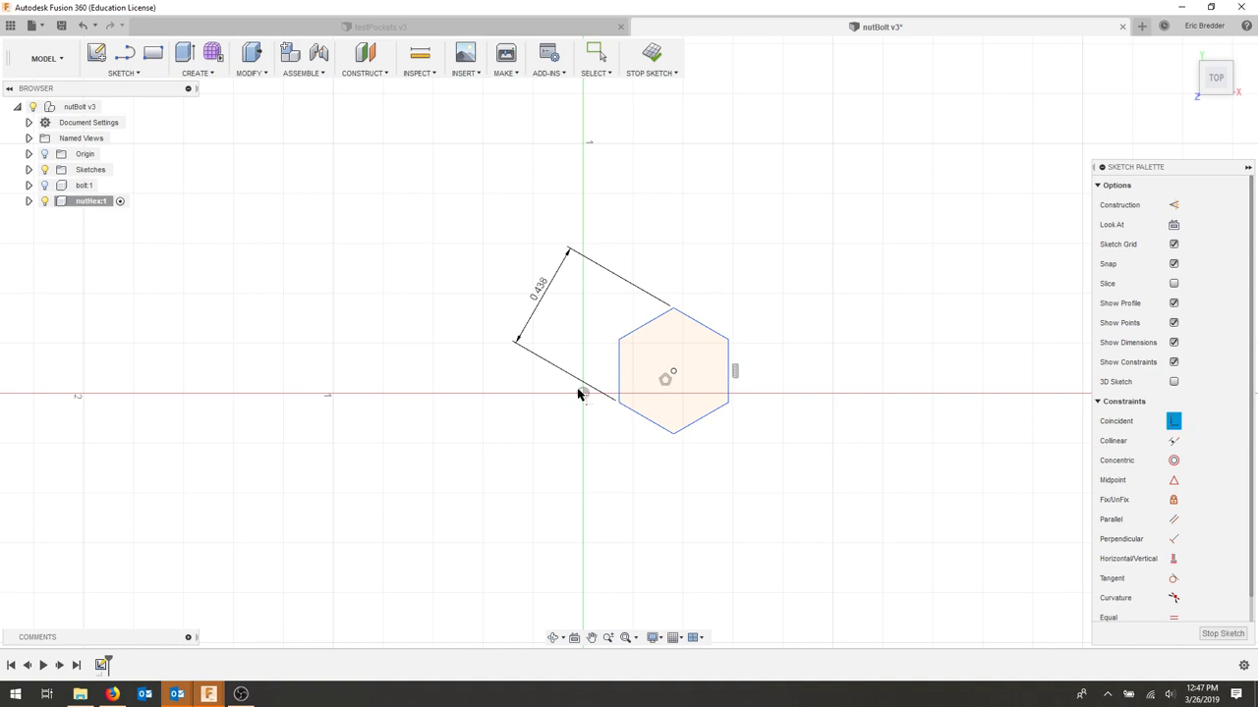
{"action": "left_click", "coordinate": [582, 394]}
{"action": "left_click", "coordinate": [673, 371]}
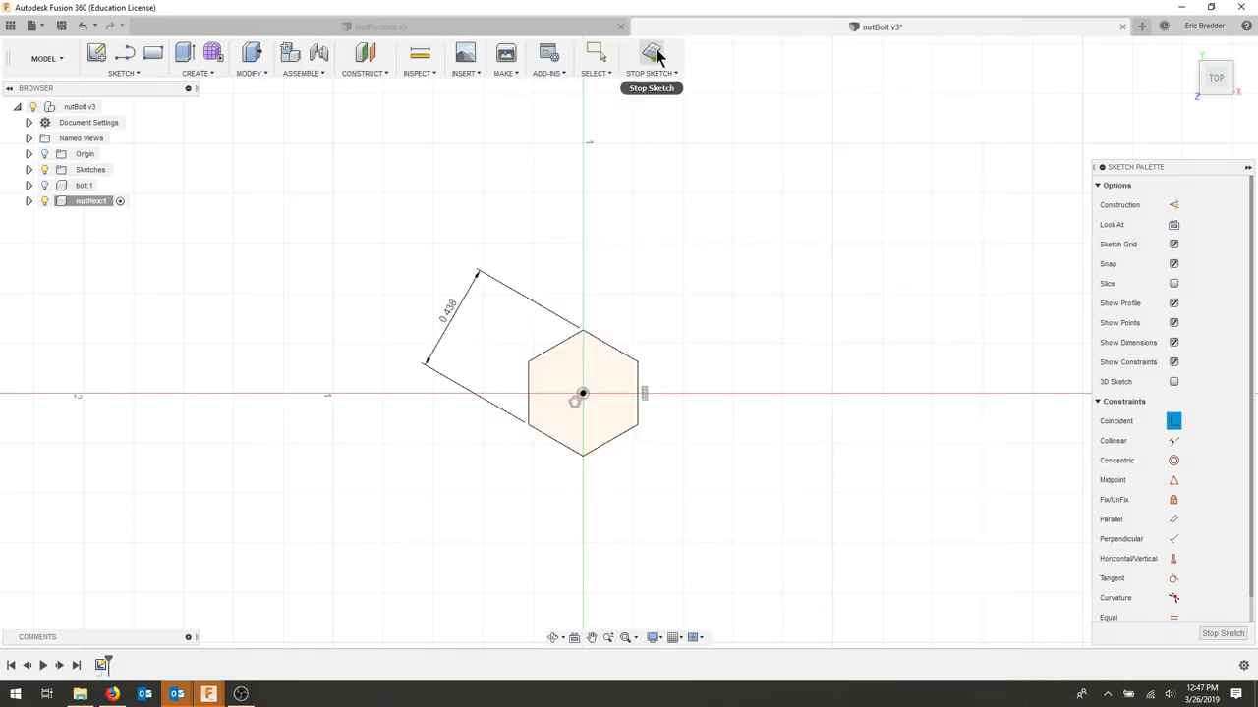
Step: Finish the sketch and extrude the hexagon profile 0.226 in into a solid body
{"action": "left_click", "coordinate": [653, 54]}
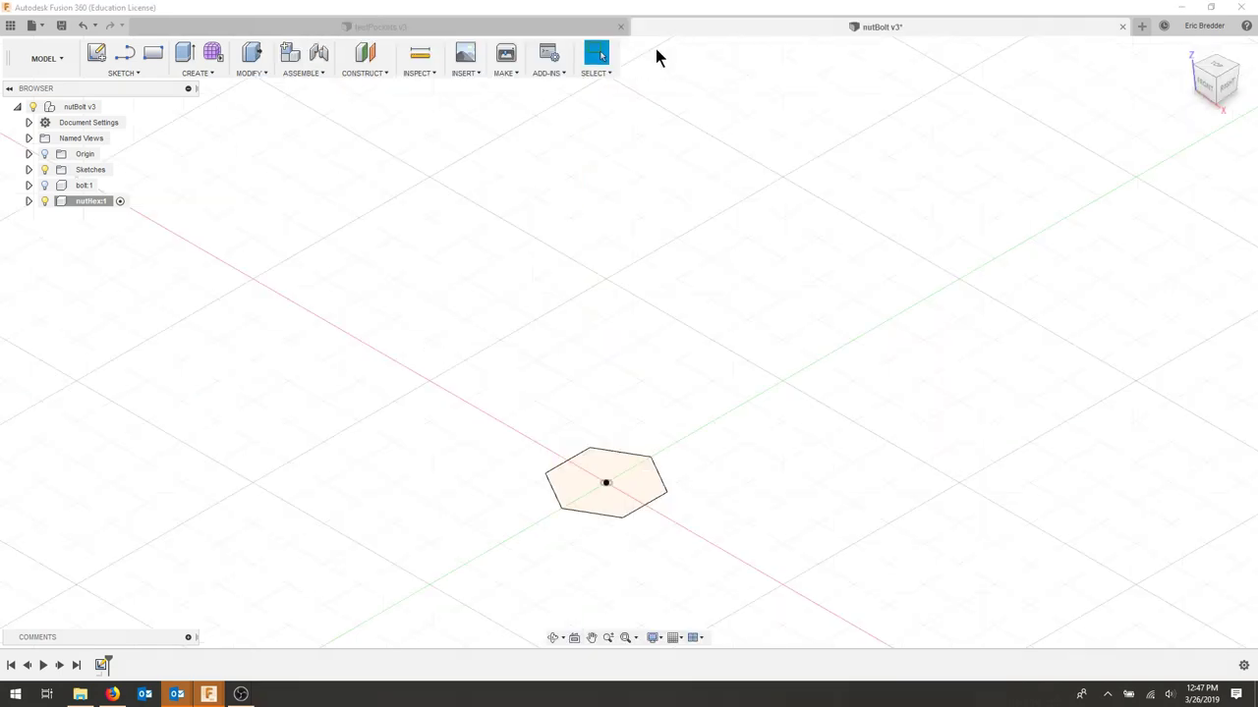
{"action": "key", "text": "e"}
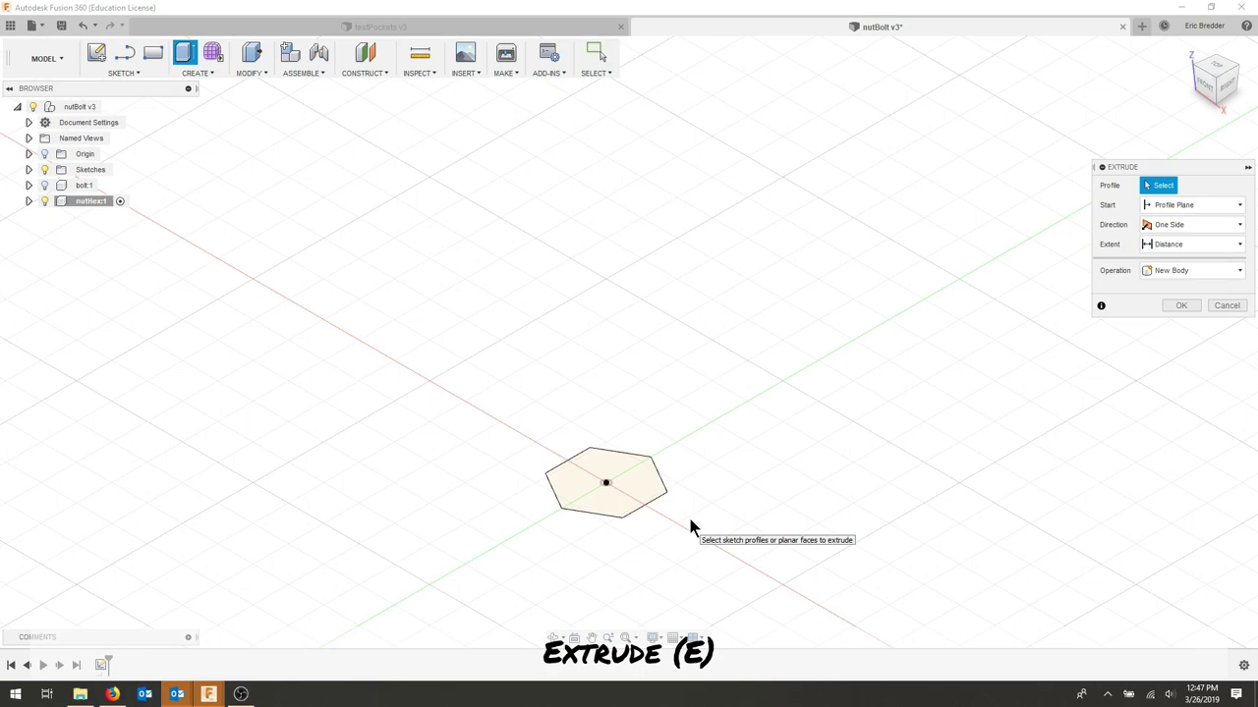
{"action": "left_click", "coordinate": [621, 489]}
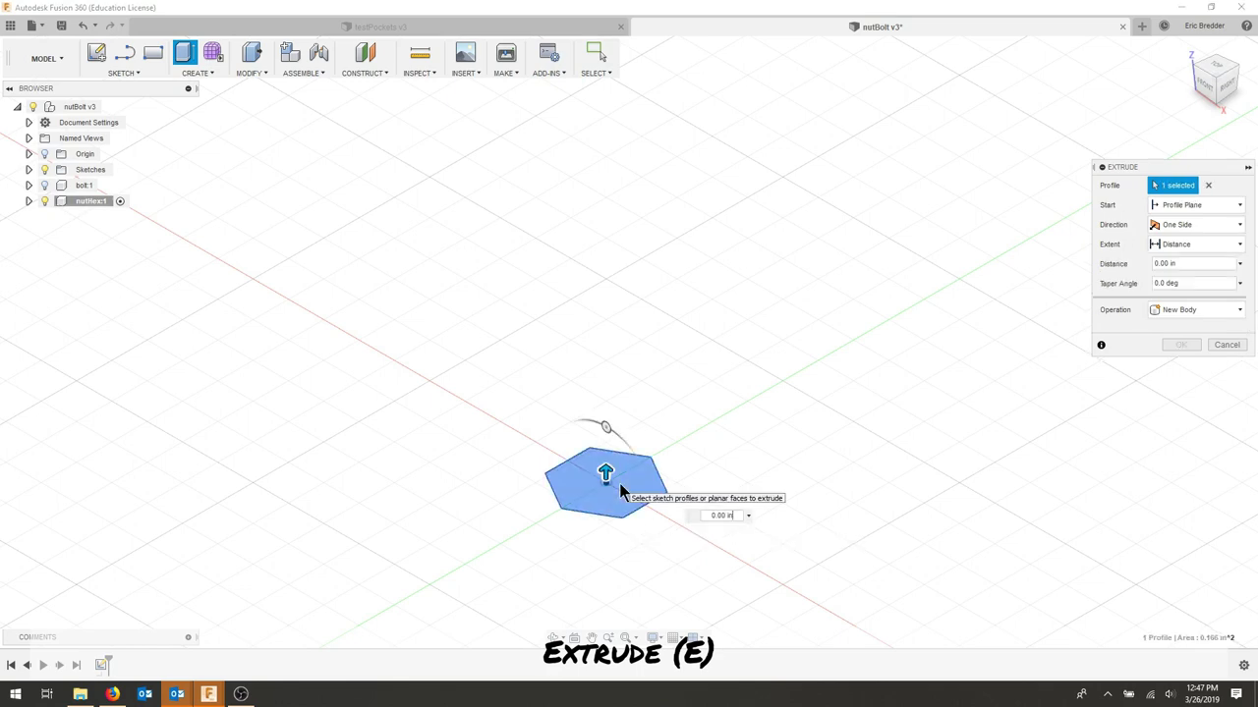
{"action": "key", "text": "alt+Tab"}
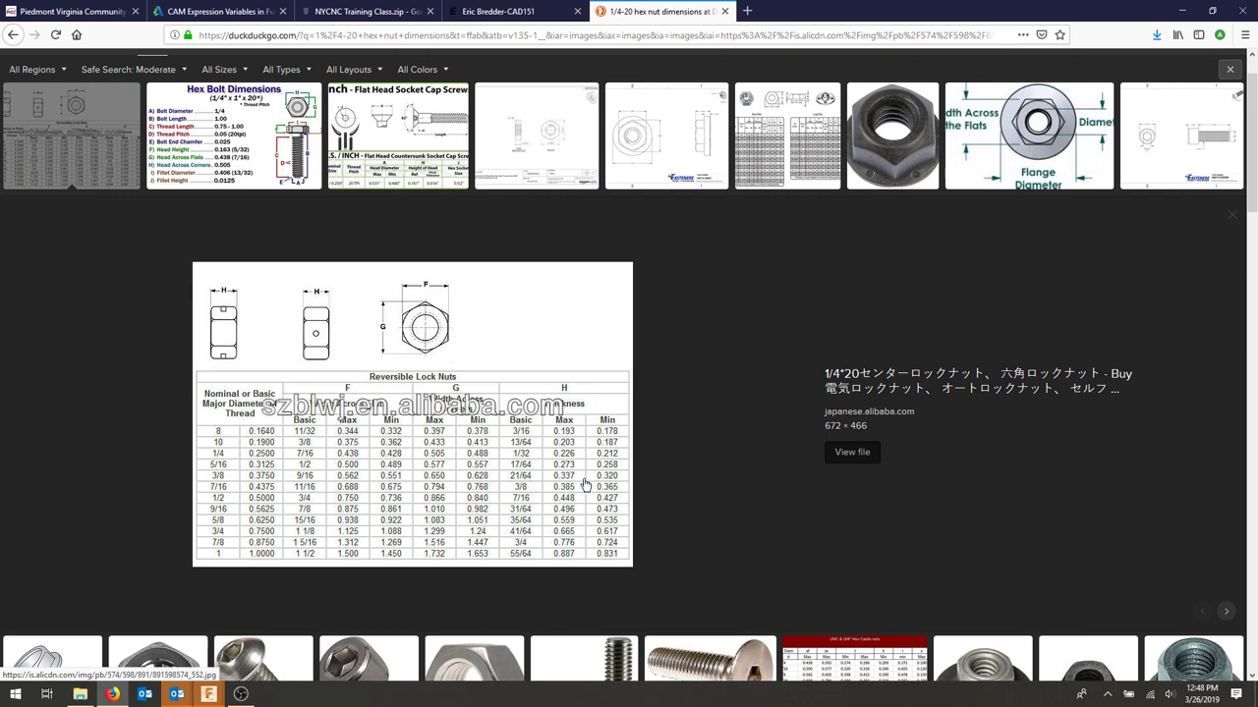
{"action": "key", "text": "alt+Tab"}
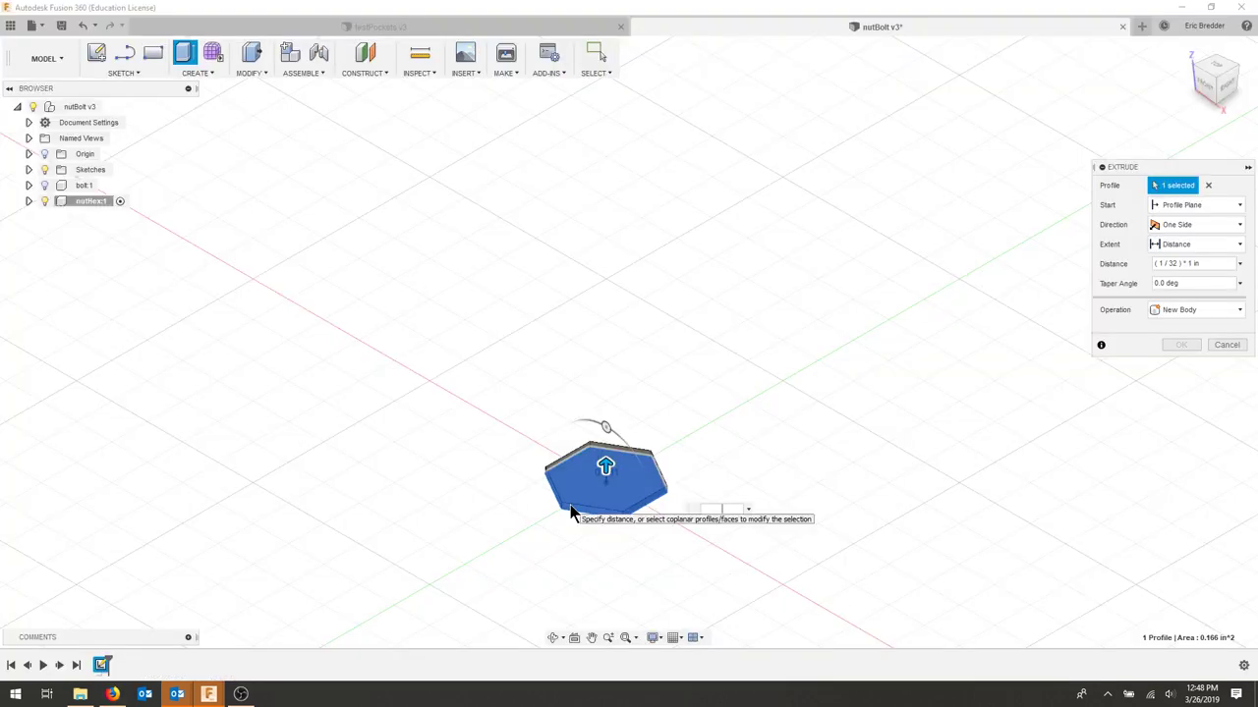
{"action": "type", "text": ".226"}
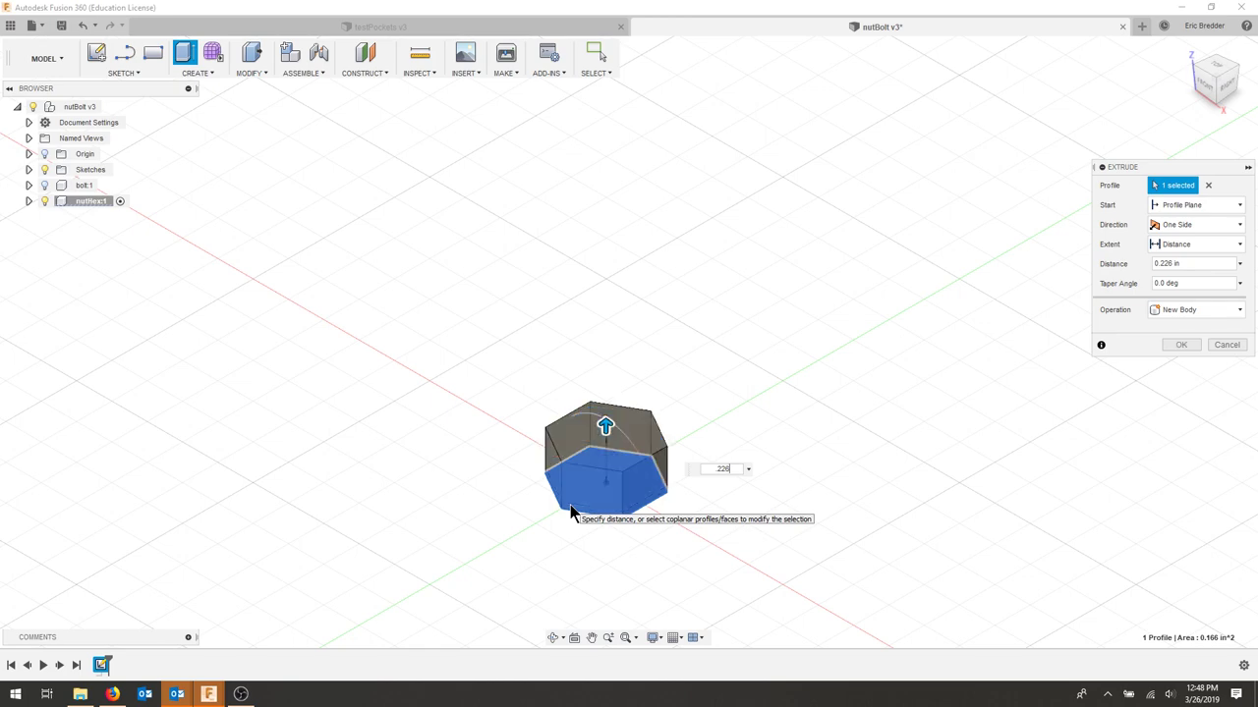
{"action": "key", "text": "Return"}
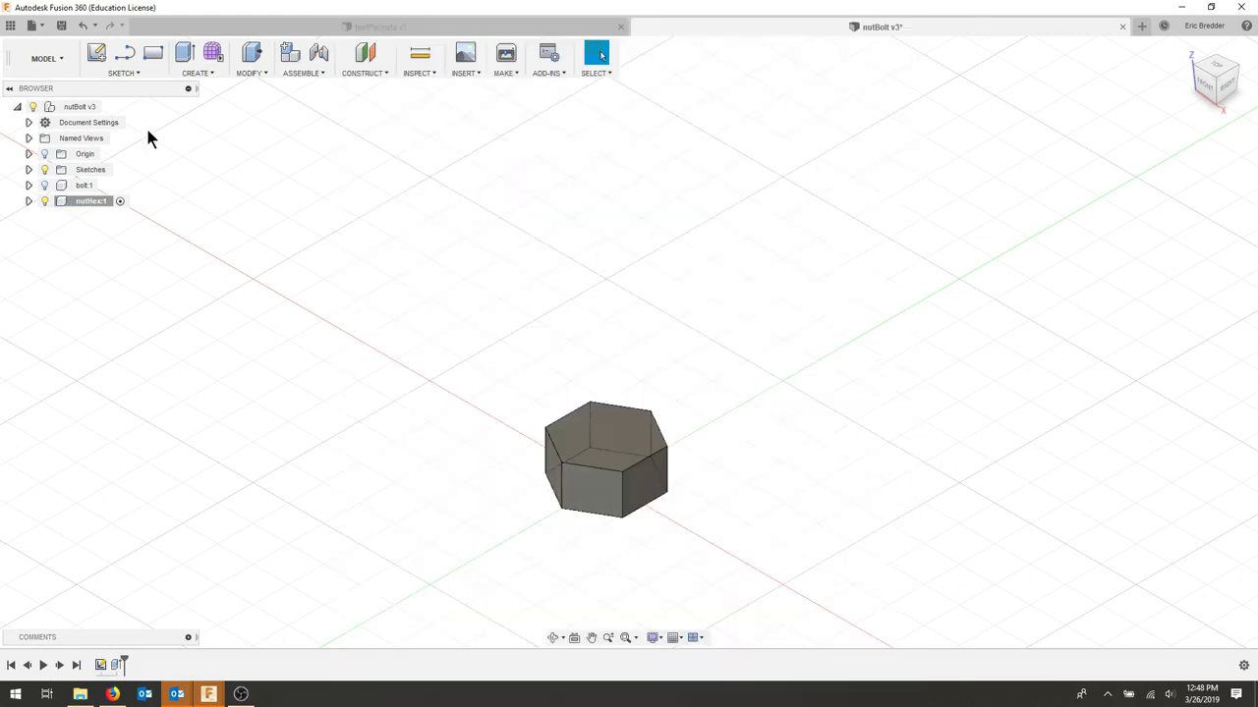
Step: Start a hole on the nut's top face, located by two edge references at 0.285 and 0.167 in
{"action": "left_click", "coordinate": [214, 78]}
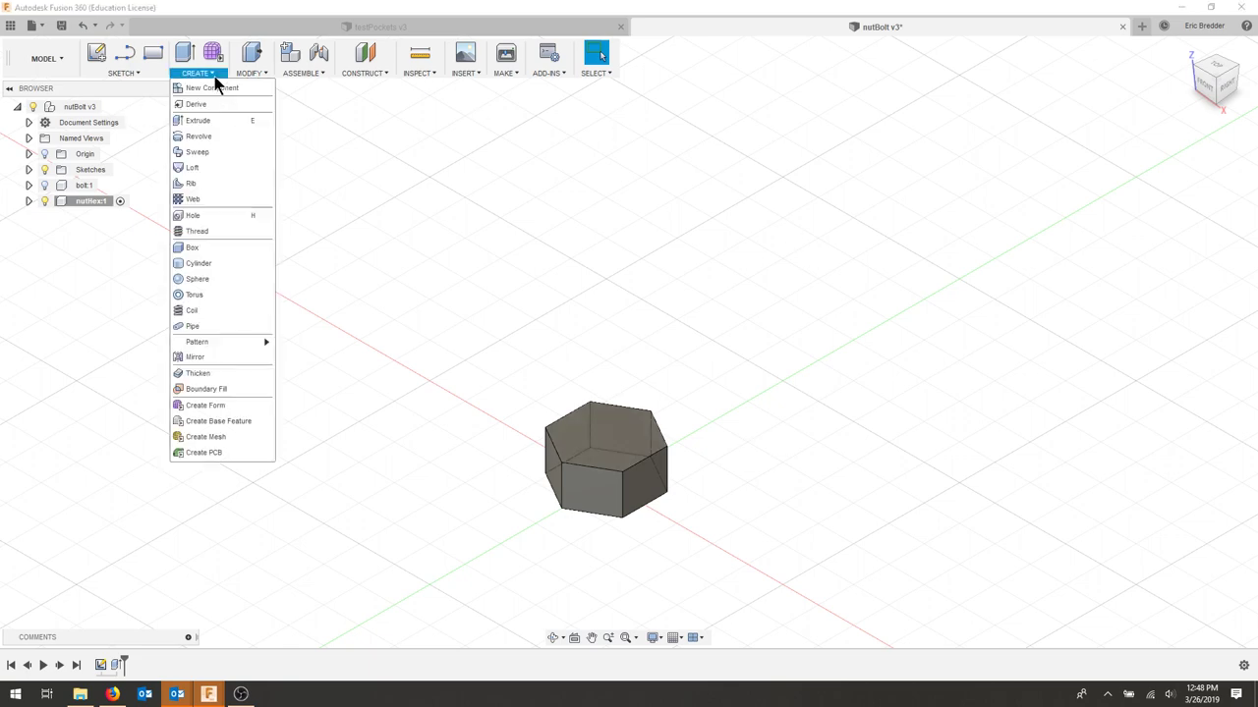
{"action": "left_click", "coordinate": [224, 223]}
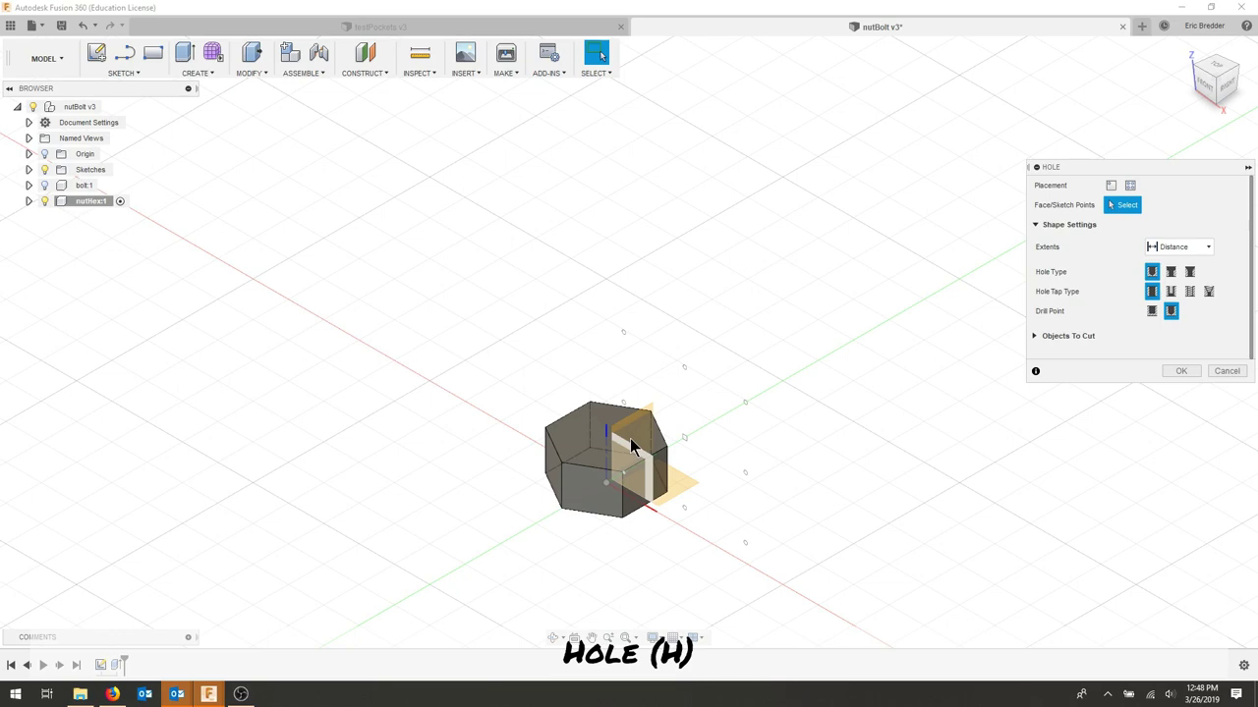
{"action": "left_click", "coordinate": [588, 448]}
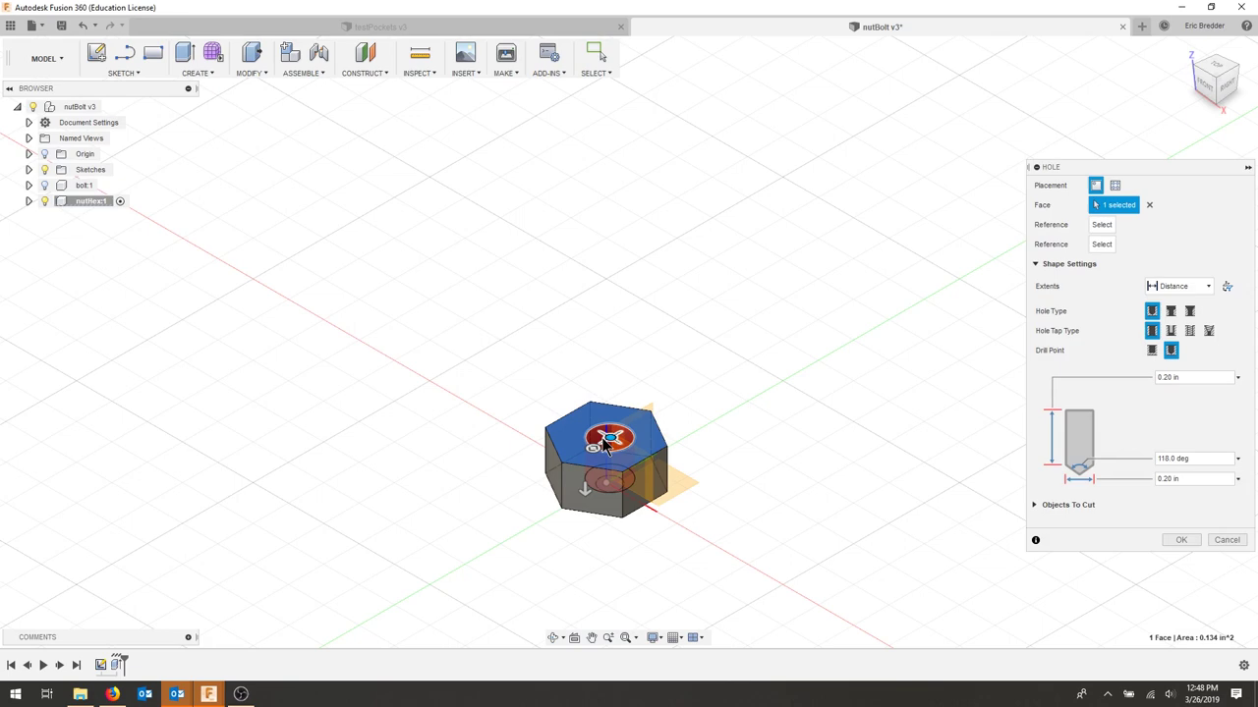
{"action": "left_click", "coordinate": [661, 437]}
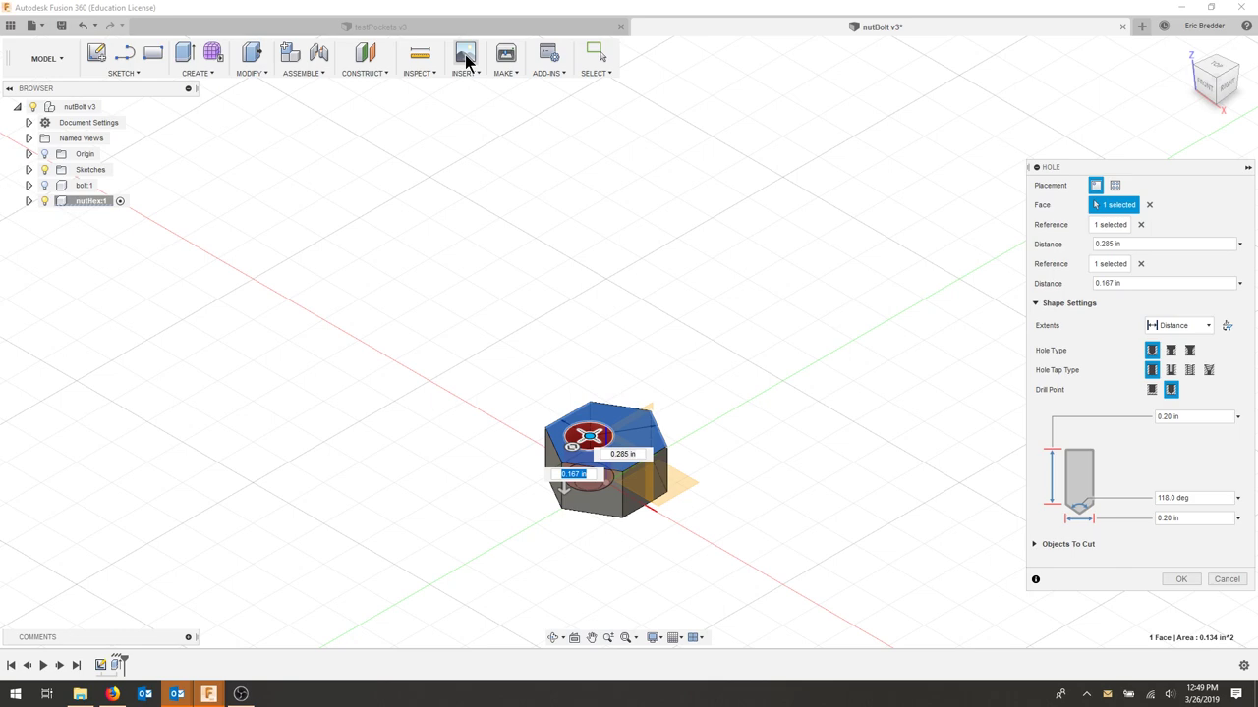
Step: Create the hole, then edit the feature to change its diameter to 0.25 in
{"action": "key", "text": "Return"}
{"action": "right_click", "coordinate": [133, 665]}
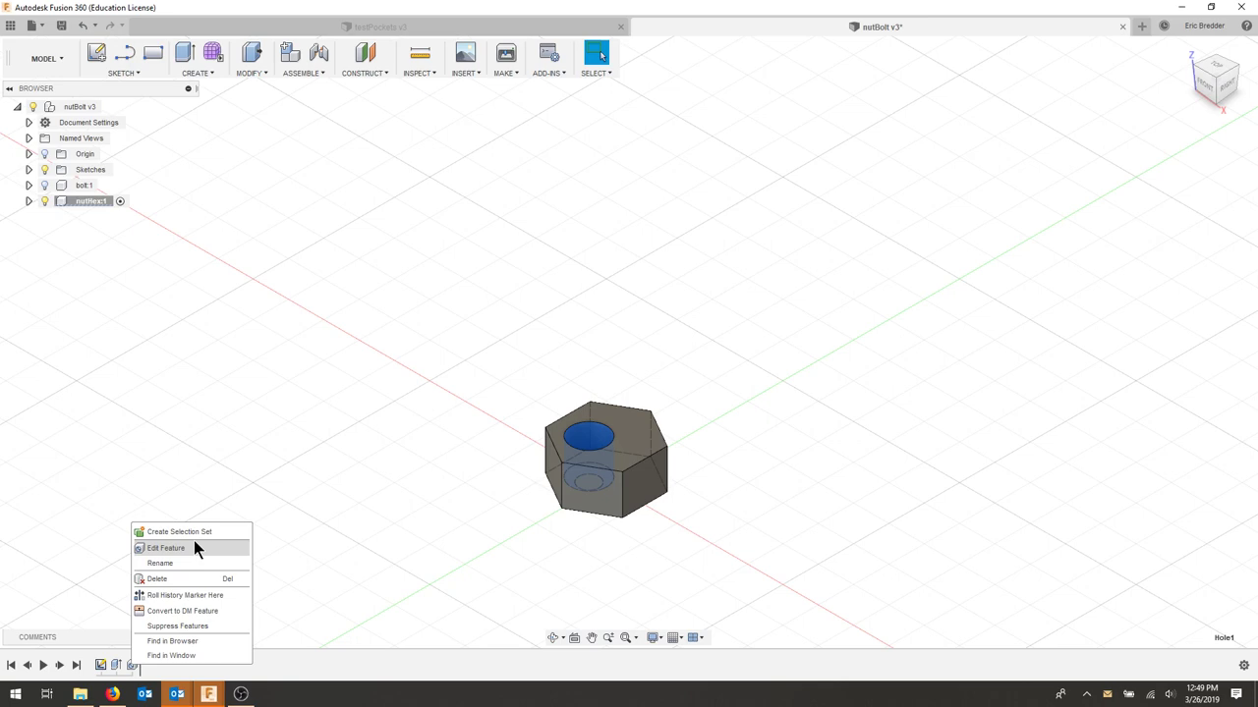
{"action": "left_click", "coordinate": [194, 545]}
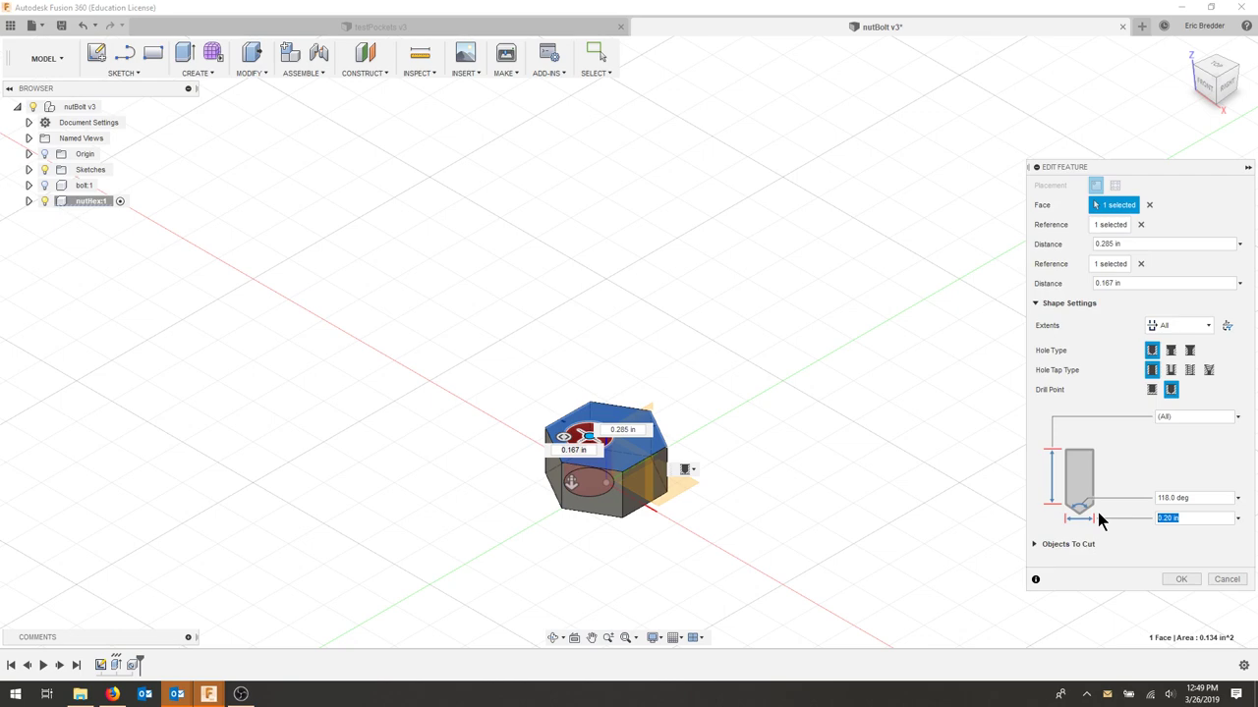
{"action": "type", "text": ".25"}
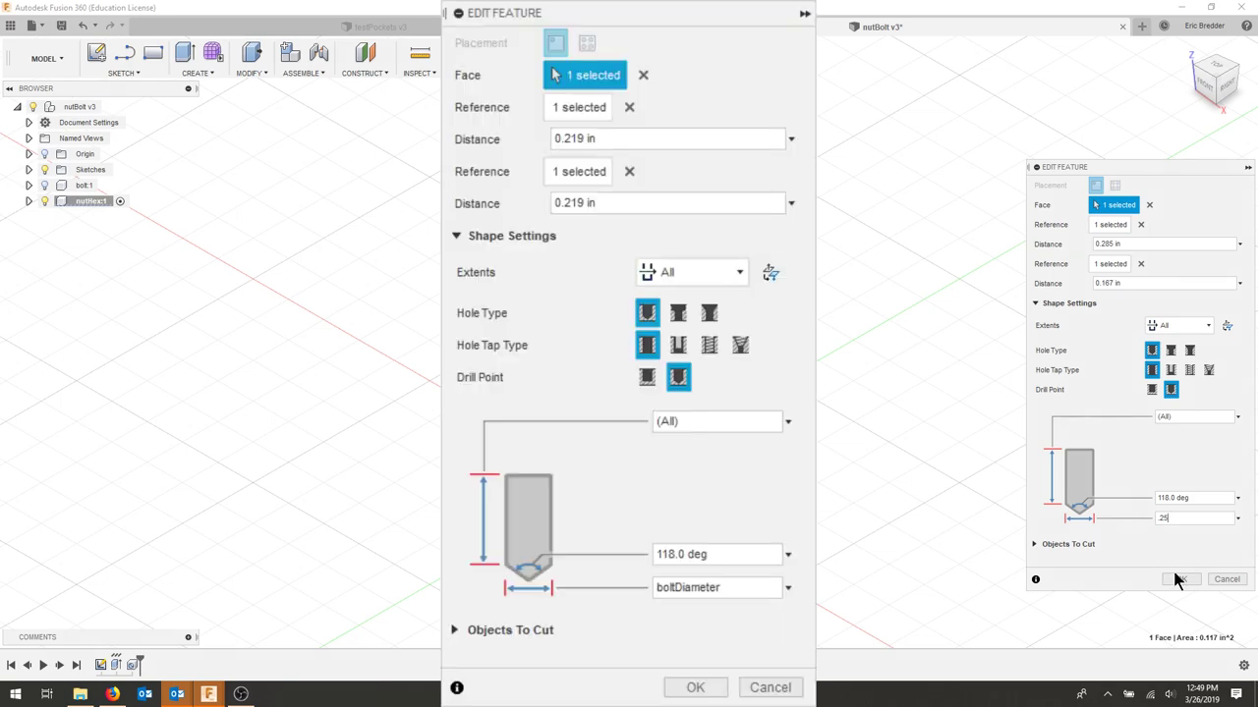
{"action": "left_click", "coordinate": [1178, 580]}
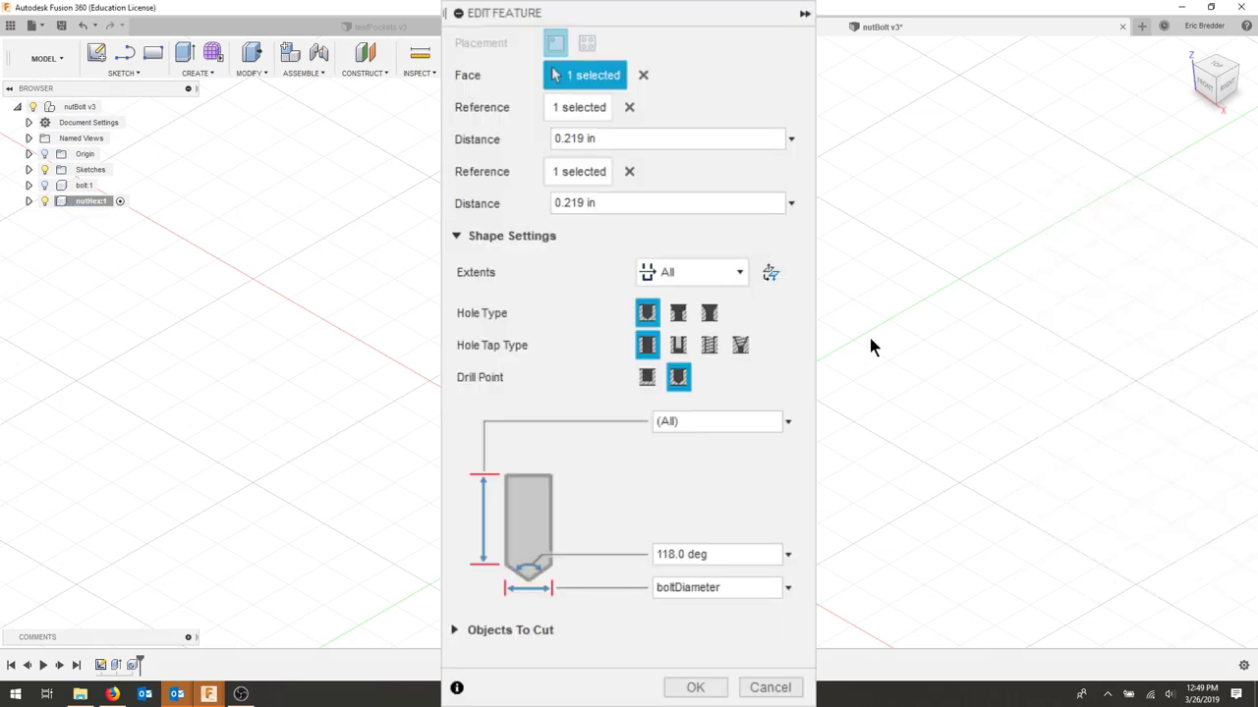
Step: In Change Parameters, collapse bolt, show nutHex's Hole1 and Extrude1 values, and add a user parameter
{"action": "left_click", "coordinate": [250, 72]}
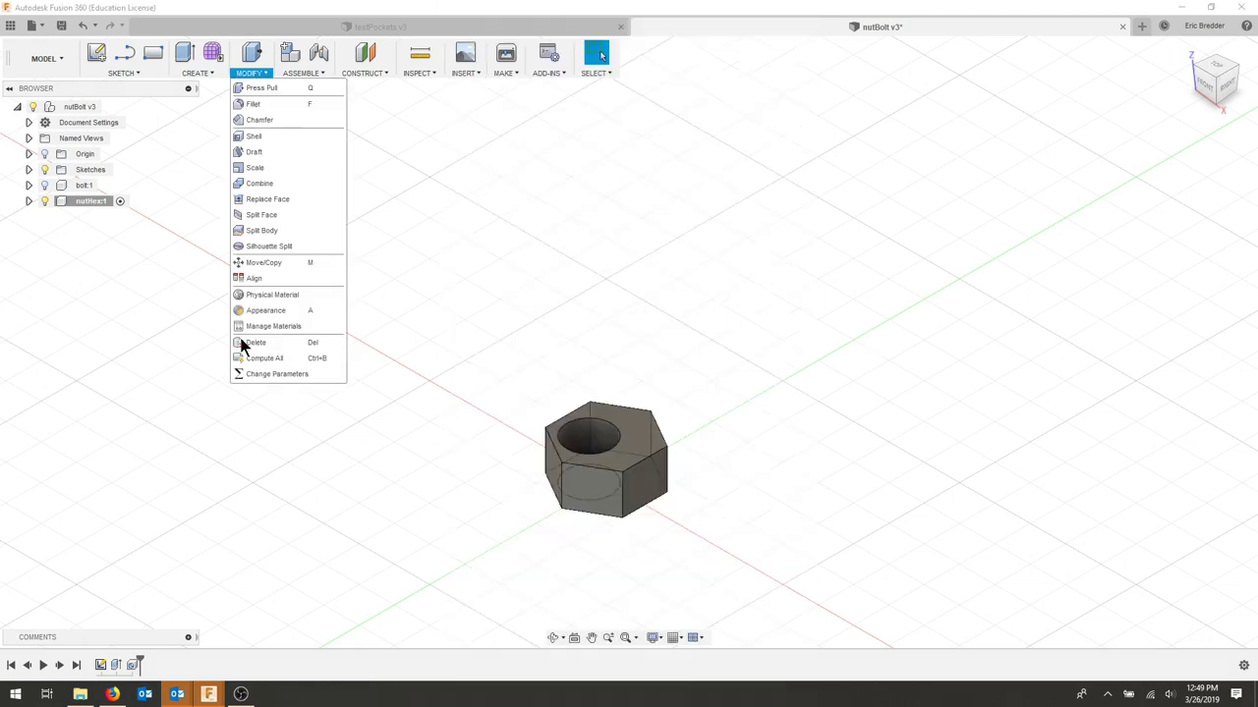
{"action": "left_click", "coordinate": [253, 340]}
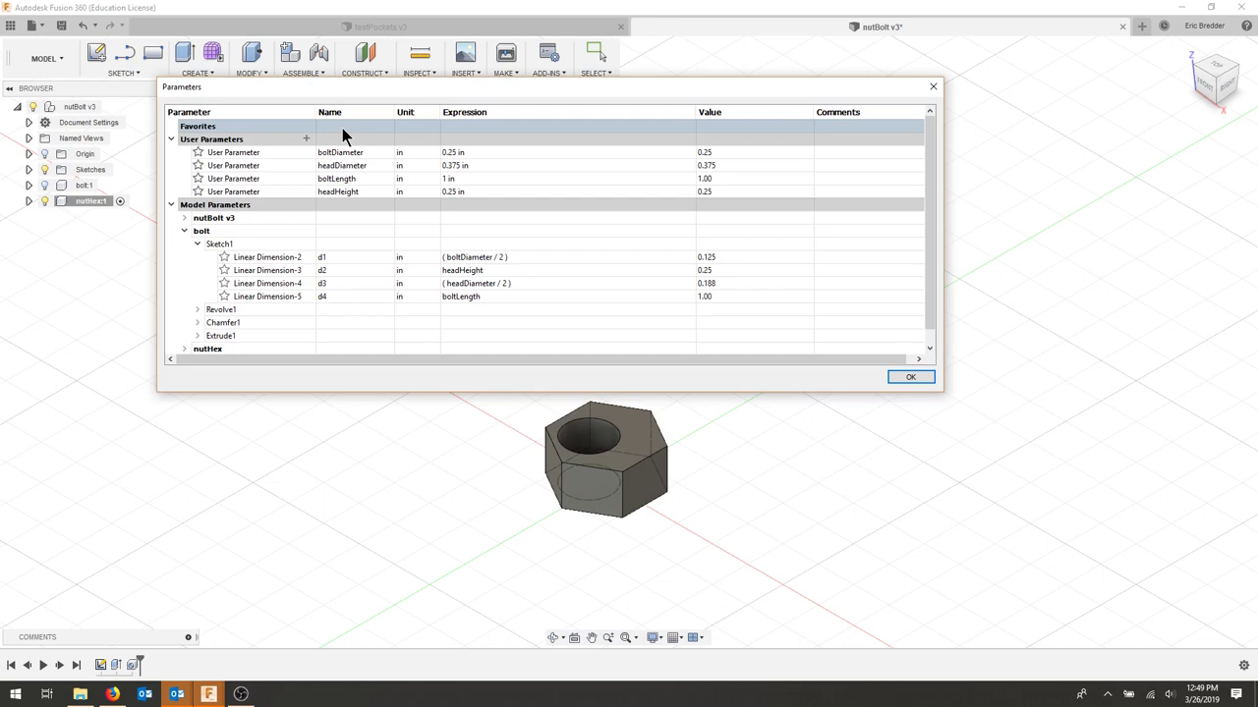
{"action": "left_click", "coordinate": [184, 230]}
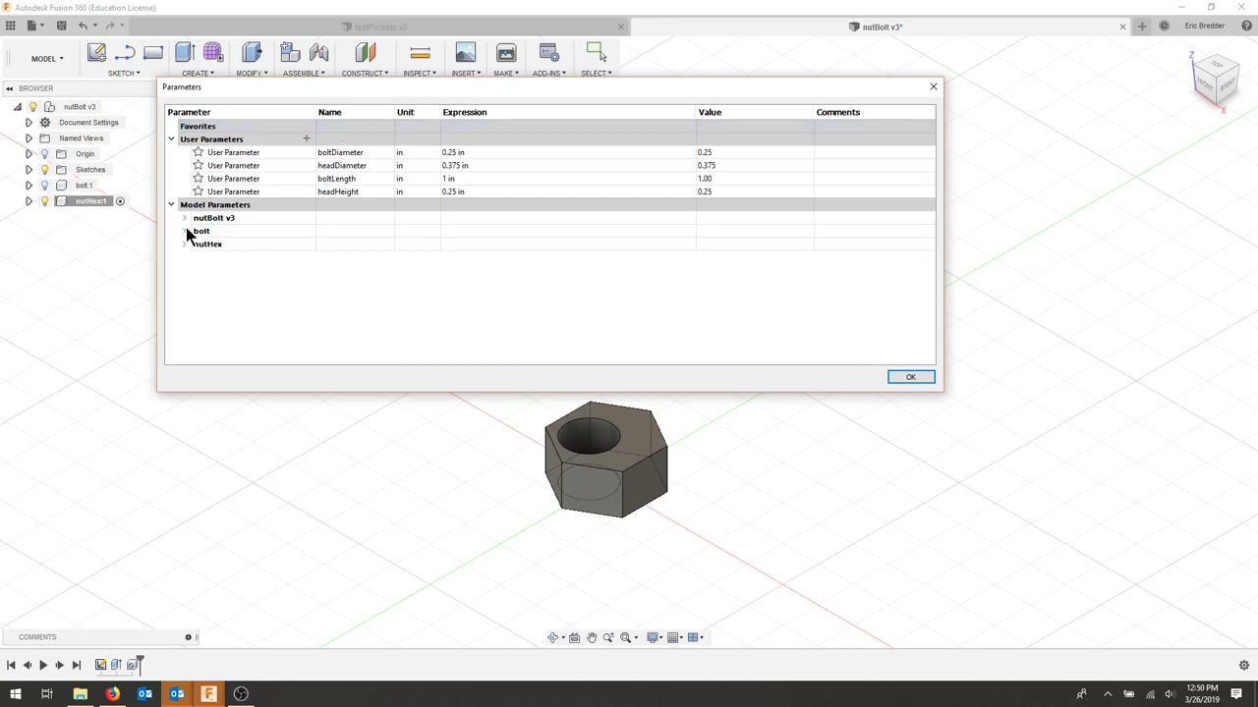
{"action": "left_click", "coordinate": [185, 244]}
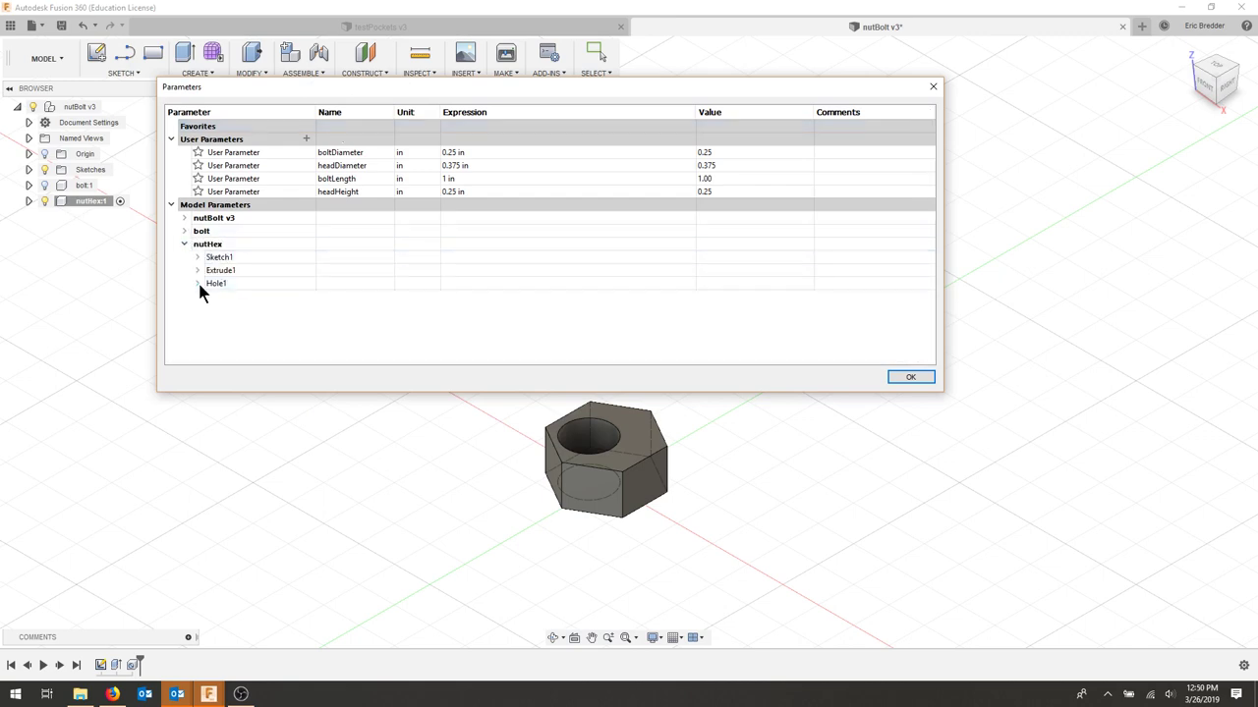
{"action": "left_click", "coordinate": [196, 283]}
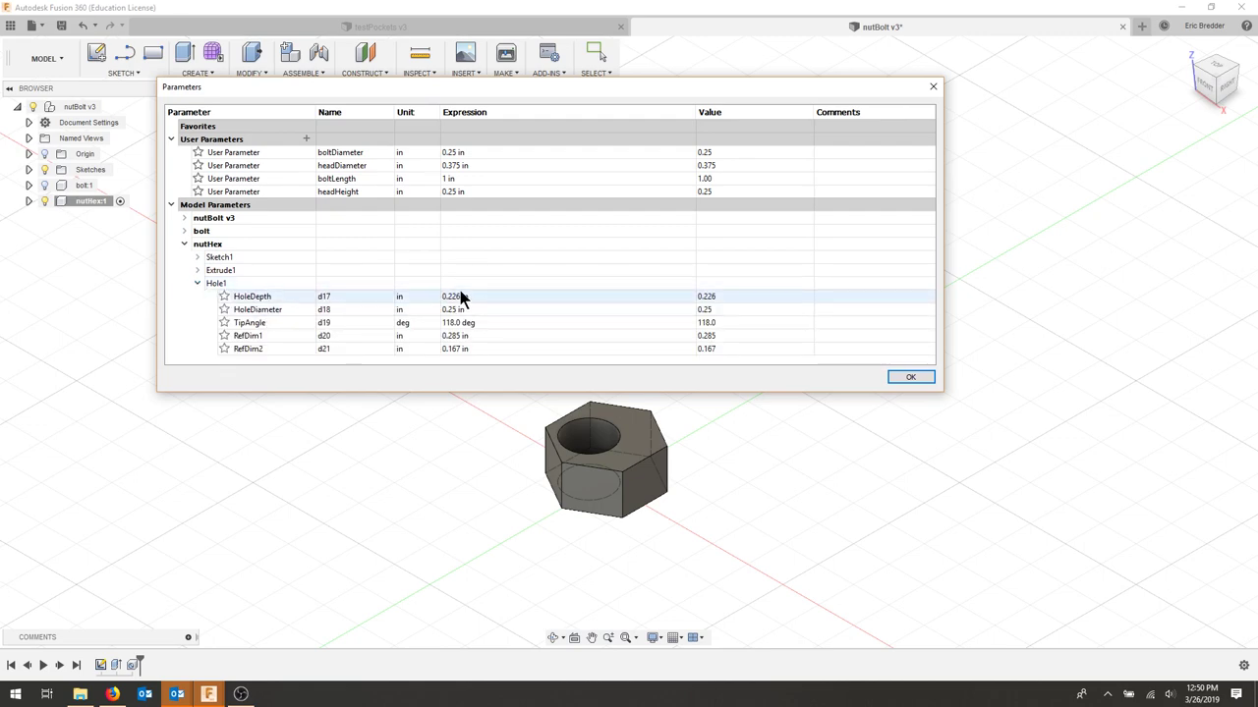
{"action": "left_click", "coordinate": [196, 270]}
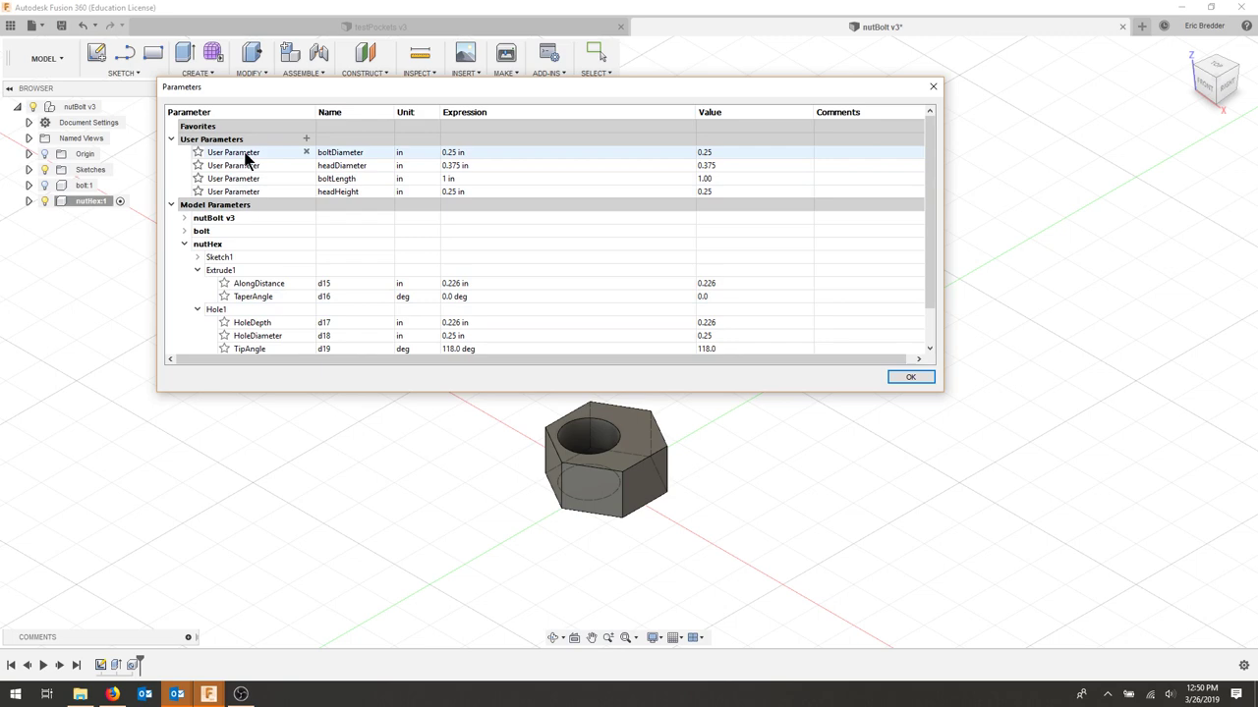
{"action": "left_click", "coordinate": [306, 139]}
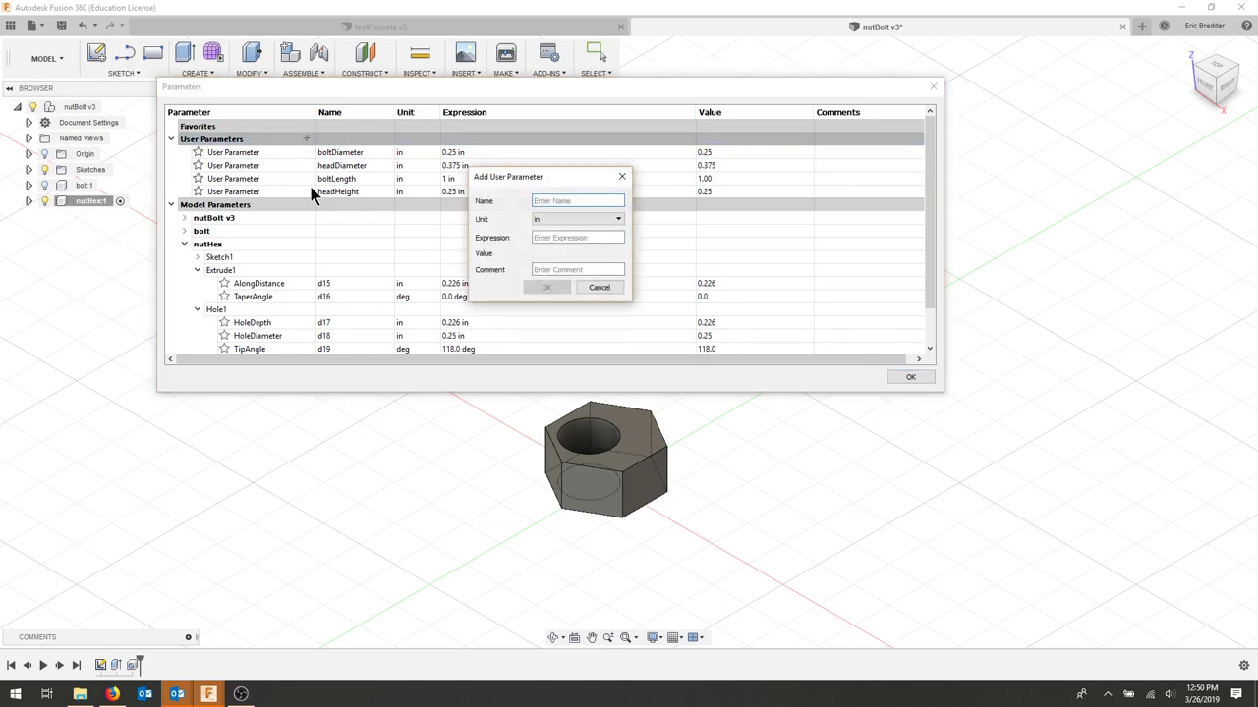
Step: Name the new user parameter nutThickness with expression .225 and confirm it
{"action": "type", "text": "nutThickness"}
{"action": "left_click", "coordinate": [576, 237]}
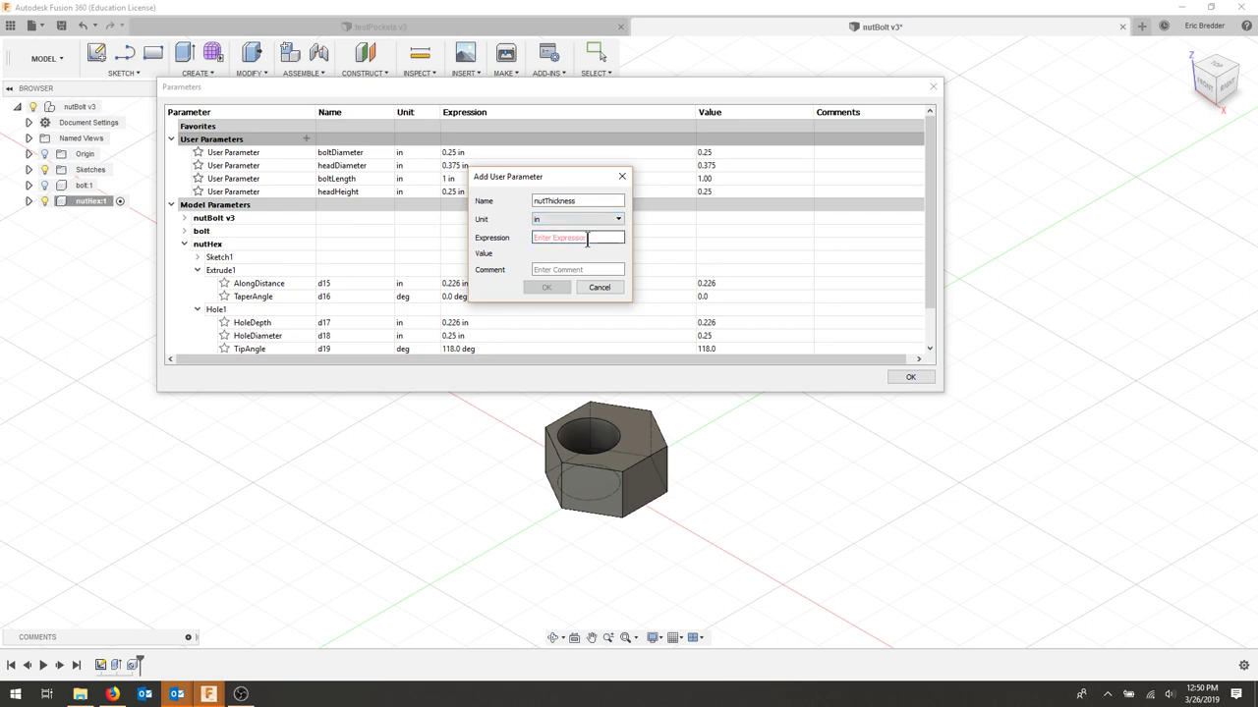
{"action": "type", "text": ".225"}
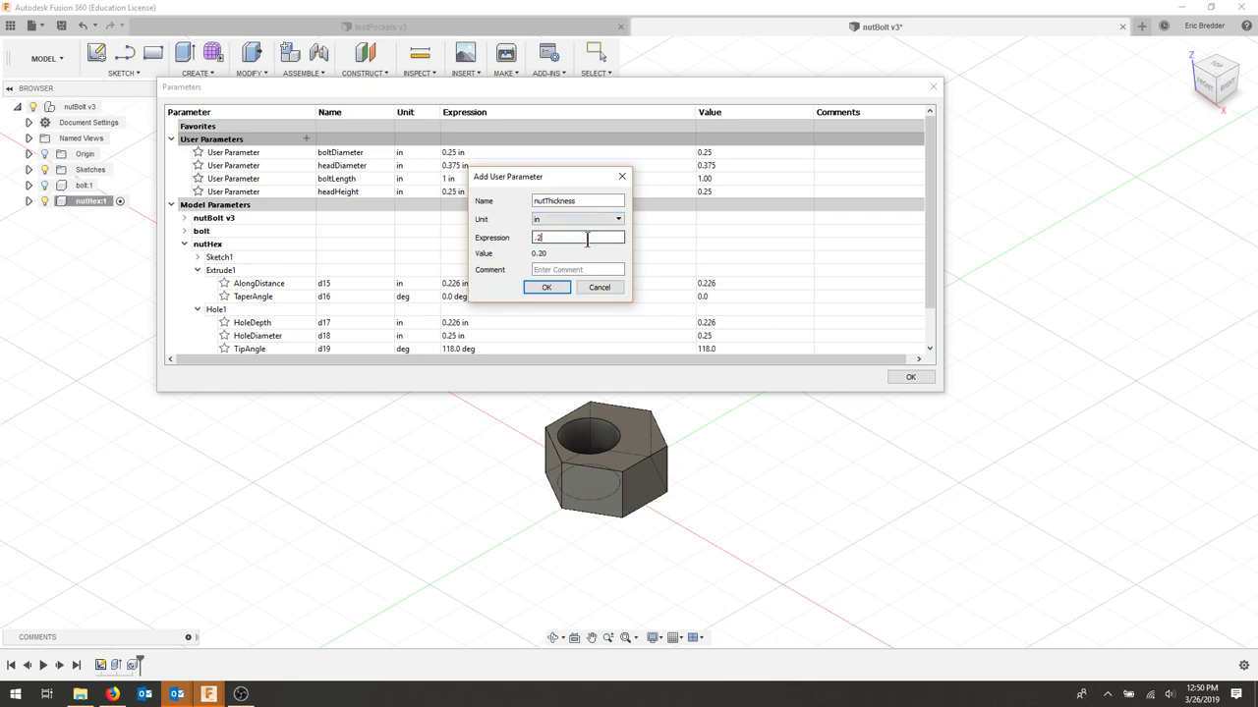
{"action": "left_click", "coordinate": [548, 286]}
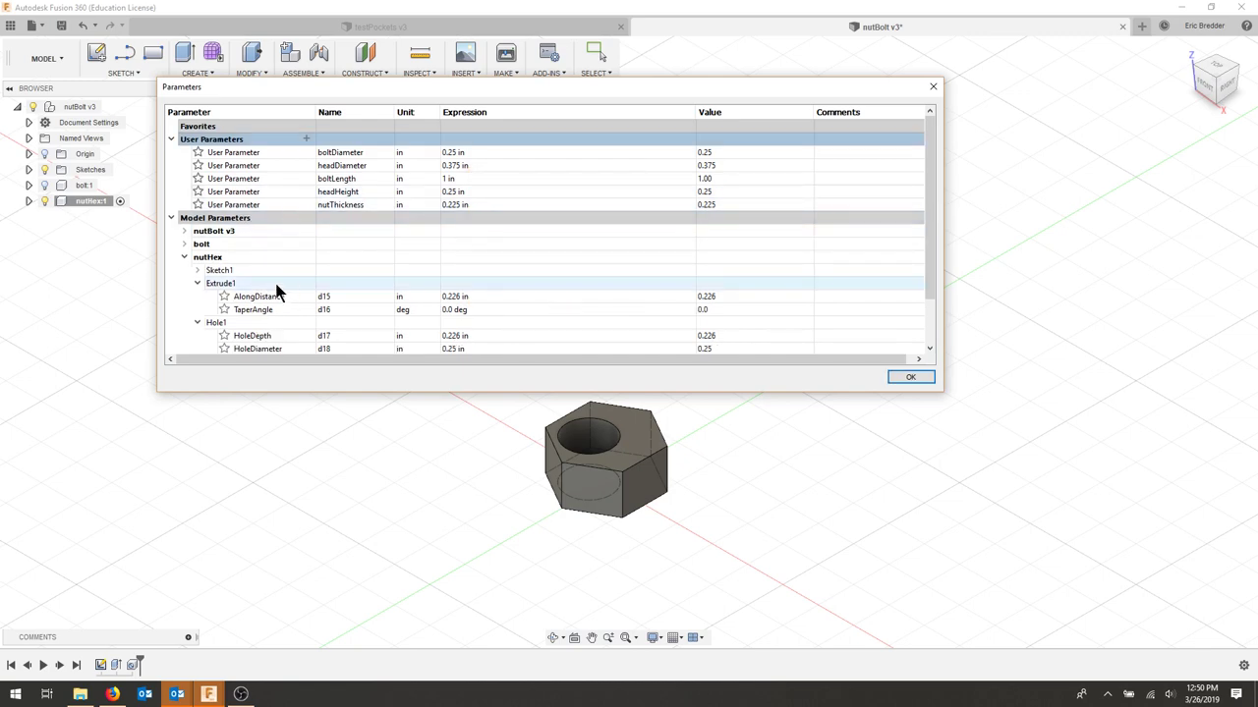
Step: Set the extrude AlongDistance and the HoleDepth expressions to nutThickness
{"action": "left_click", "coordinate": [462, 296]}
{"action": "left_click_drag", "start_coordinate": [485, 295], "coordinate": [417, 303]}
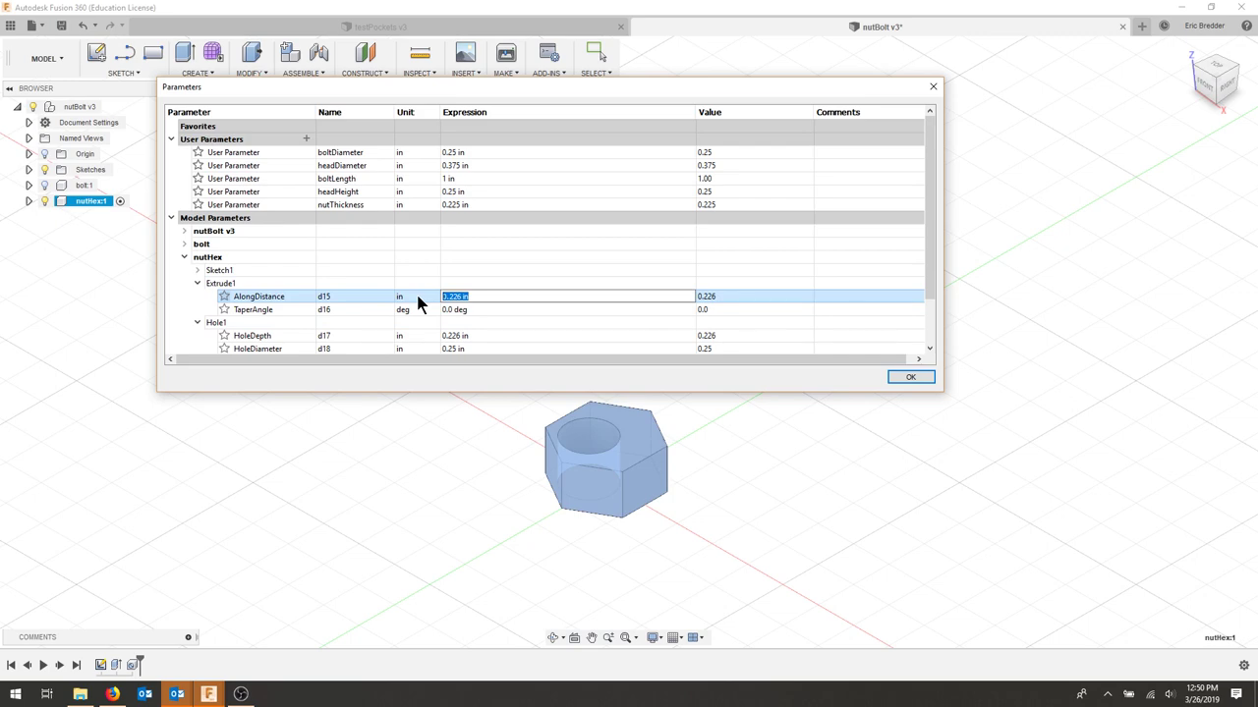
{"action": "type", "text": "nutThickness"}
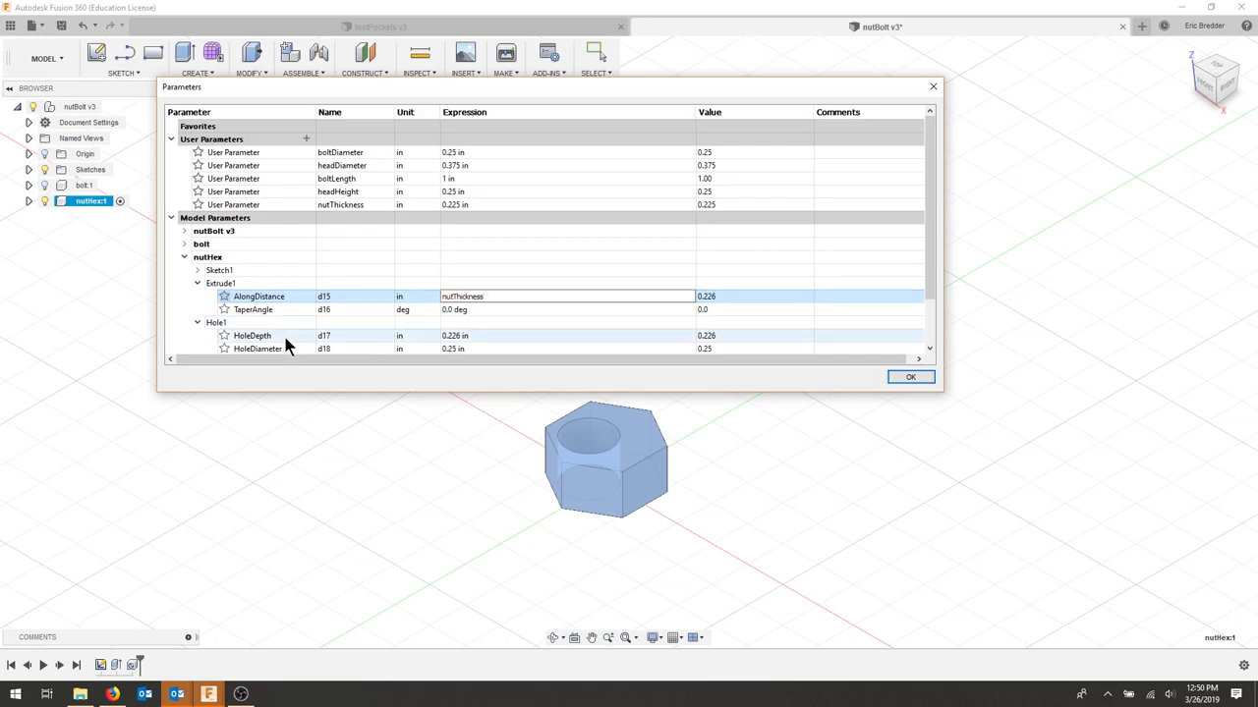
{"action": "left_click", "coordinate": [471, 335]}
{"action": "left_click", "coordinate": [480, 336]}
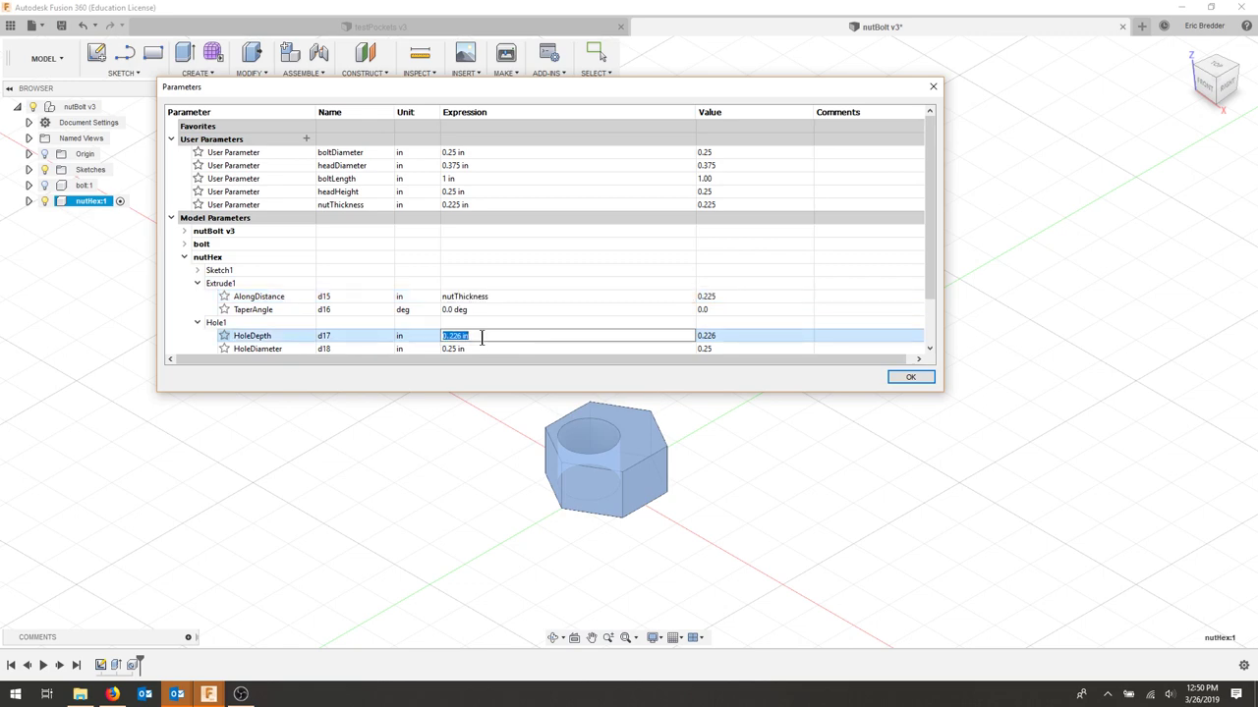
{"action": "type", "text": "nutThickness"}
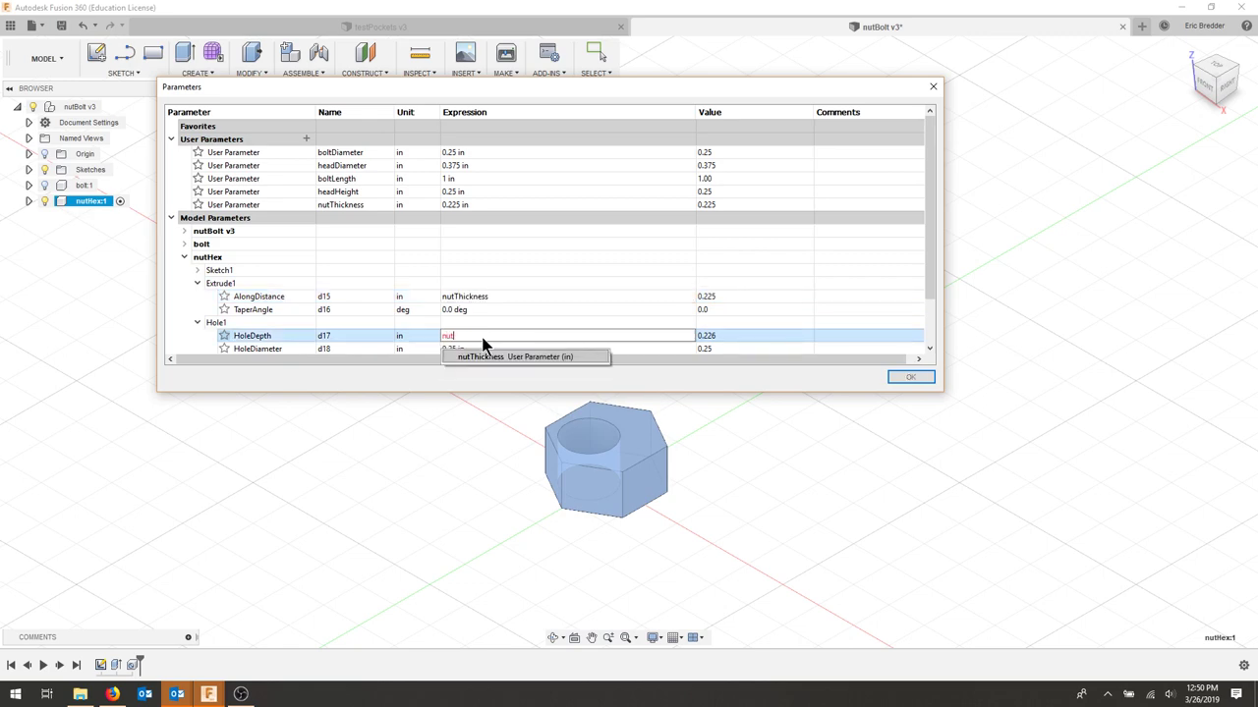
{"action": "key", "text": "Return"}
Step: Replace the 0.25 in hole diameter expression with boltDiameter
{"action": "scroll", "coordinate": [520, 297], "scroll_direction": "down", "scroll_amount": 3}
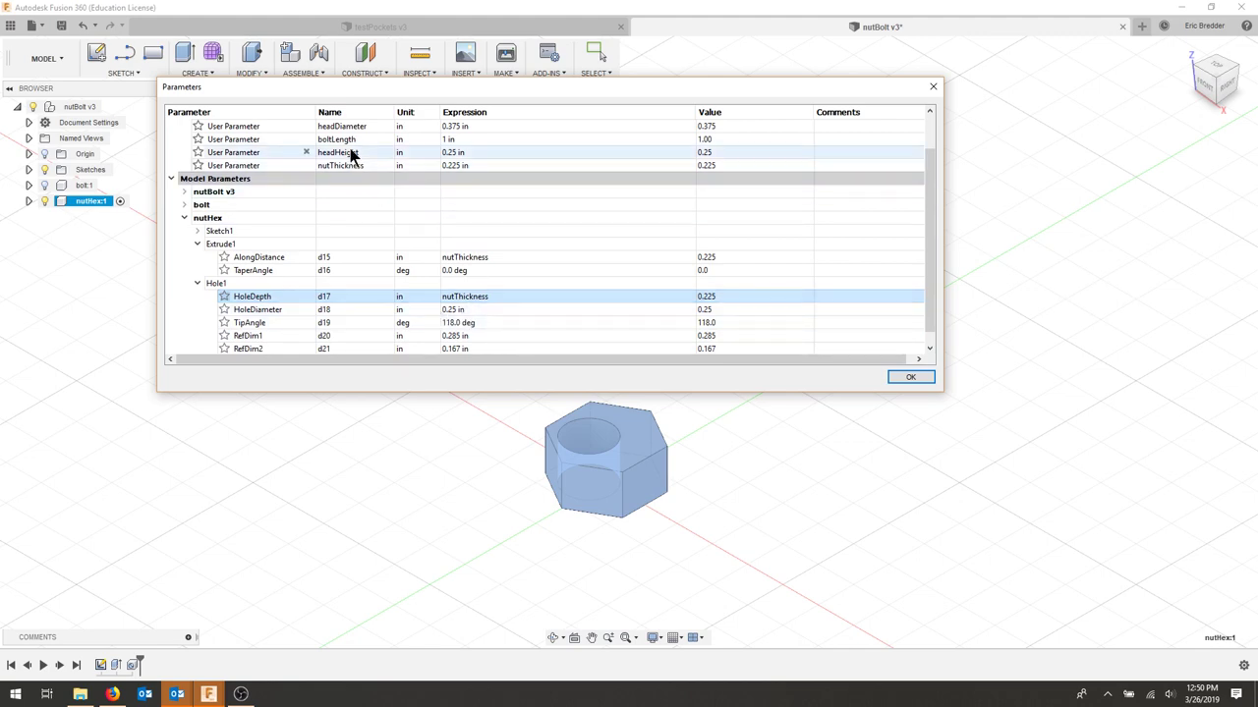
{"action": "scroll", "coordinate": [346, 160], "scroll_direction": "up", "scroll_amount": 3}
{"action": "scroll", "coordinate": [438, 227], "scroll_direction": "down", "scroll_amount": 3}
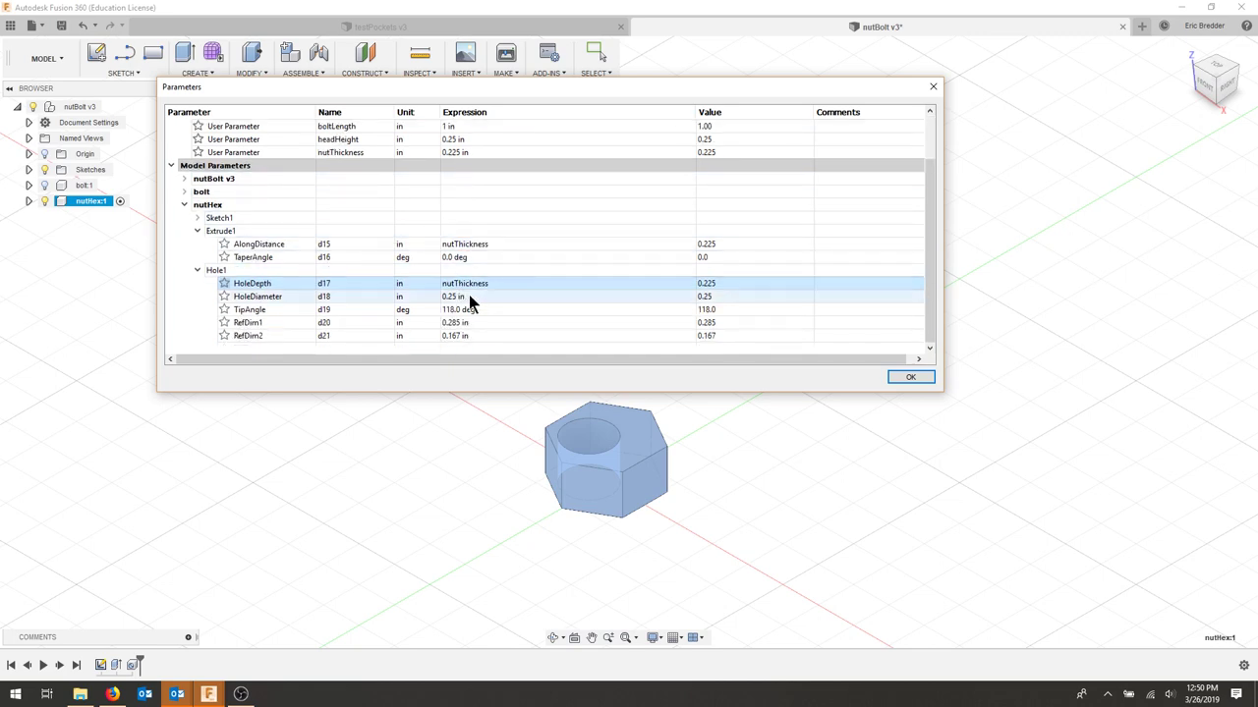
{"action": "left_click", "coordinate": [460, 296]}
{"action": "left_click_drag", "start_coordinate": [460, 296], "coordinate": [417, 291]}
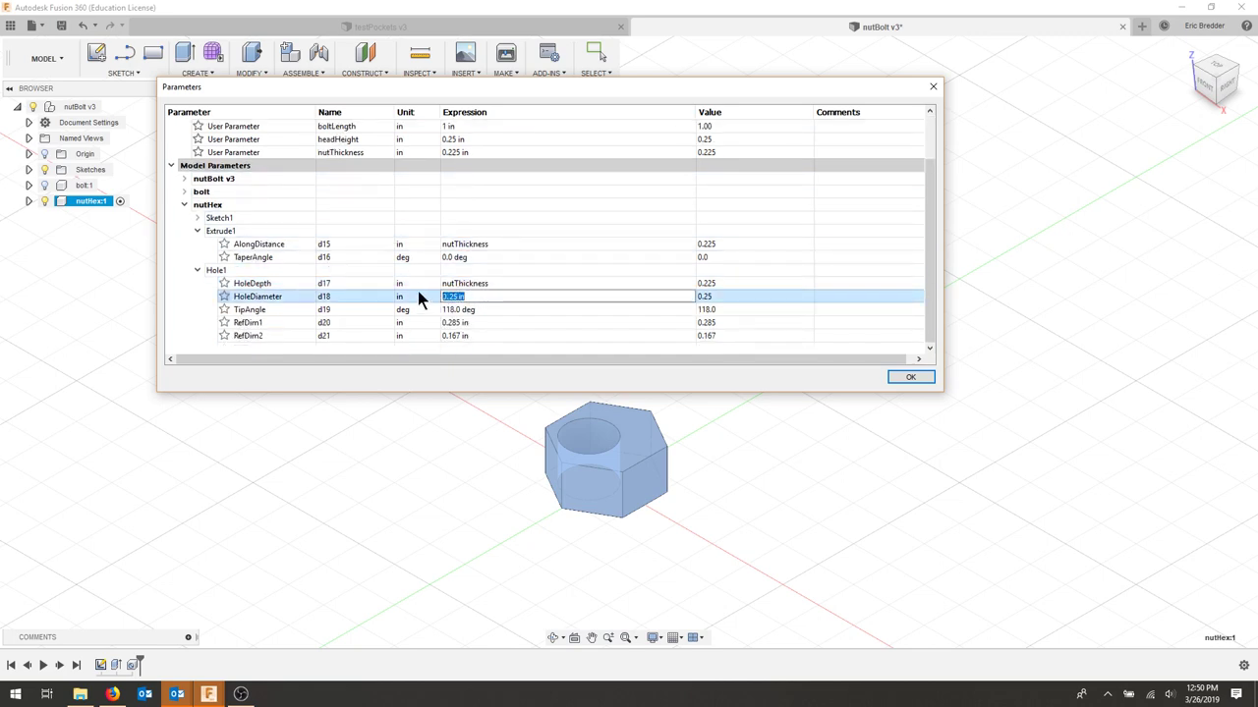
{"action": "type", "text": "boltDiame"}
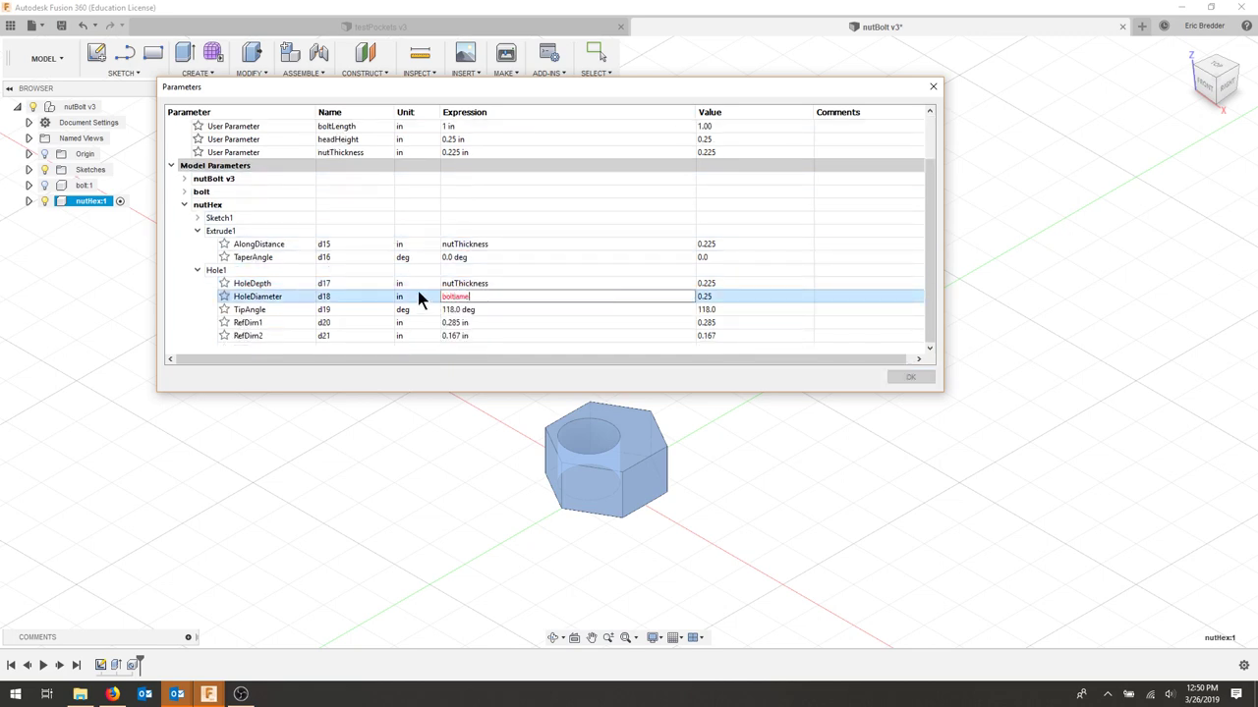
{"action": "key", "text": "BackSpace"}
{"action": "key", "text": "BackSpace"}
{"action": "key", "text": "BackSpace"}
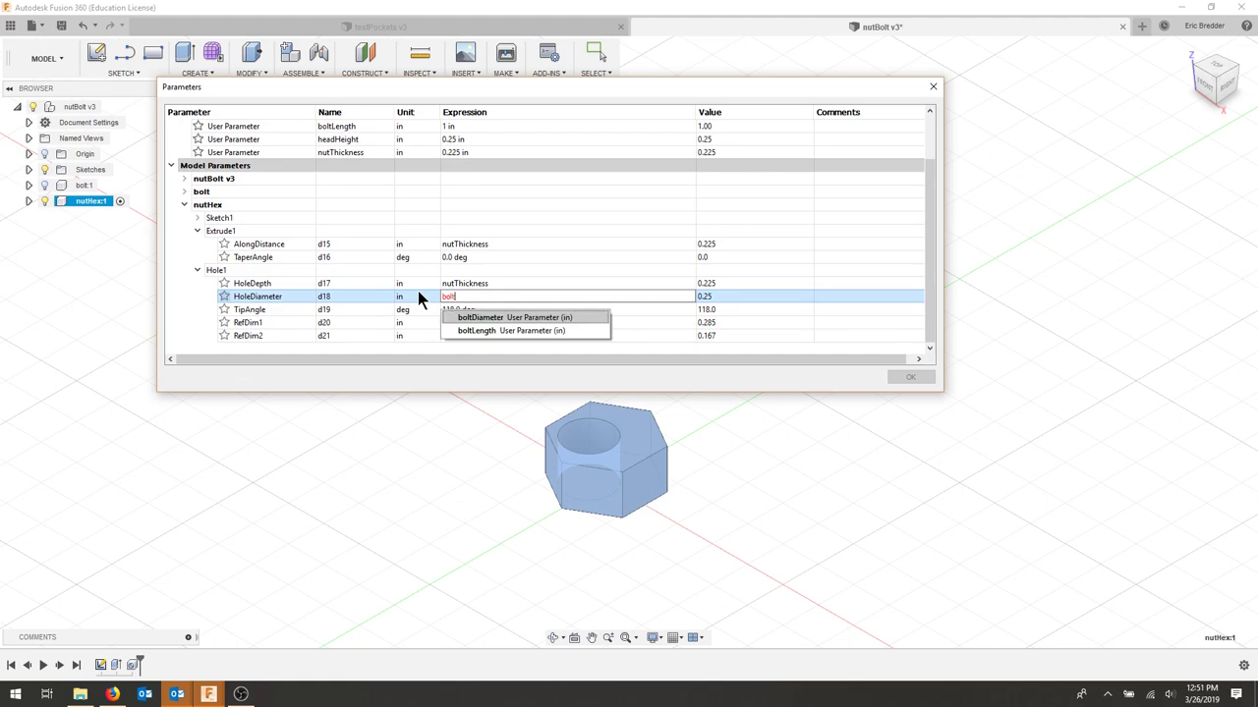
{"action": "key", "text": "Return"}
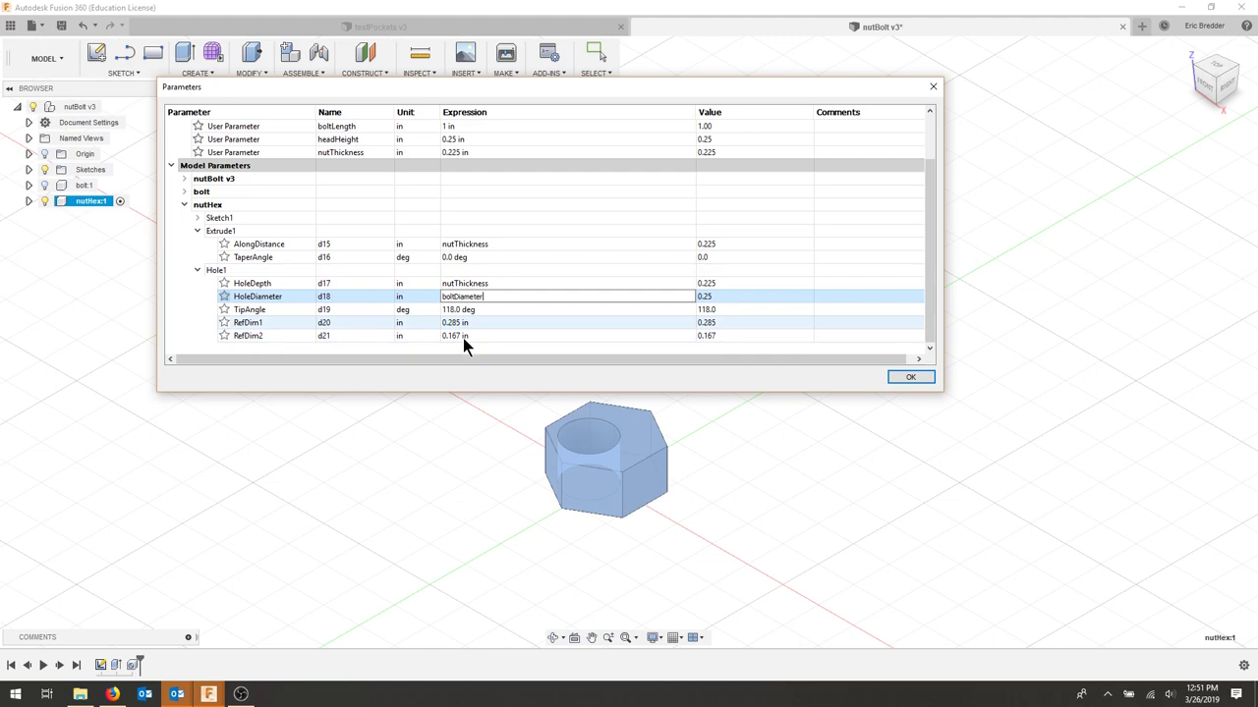
Step: Set the hole's RefDim1 expression to d14 / 2
{"action": "left_click", "coordinate": [195, 215]}
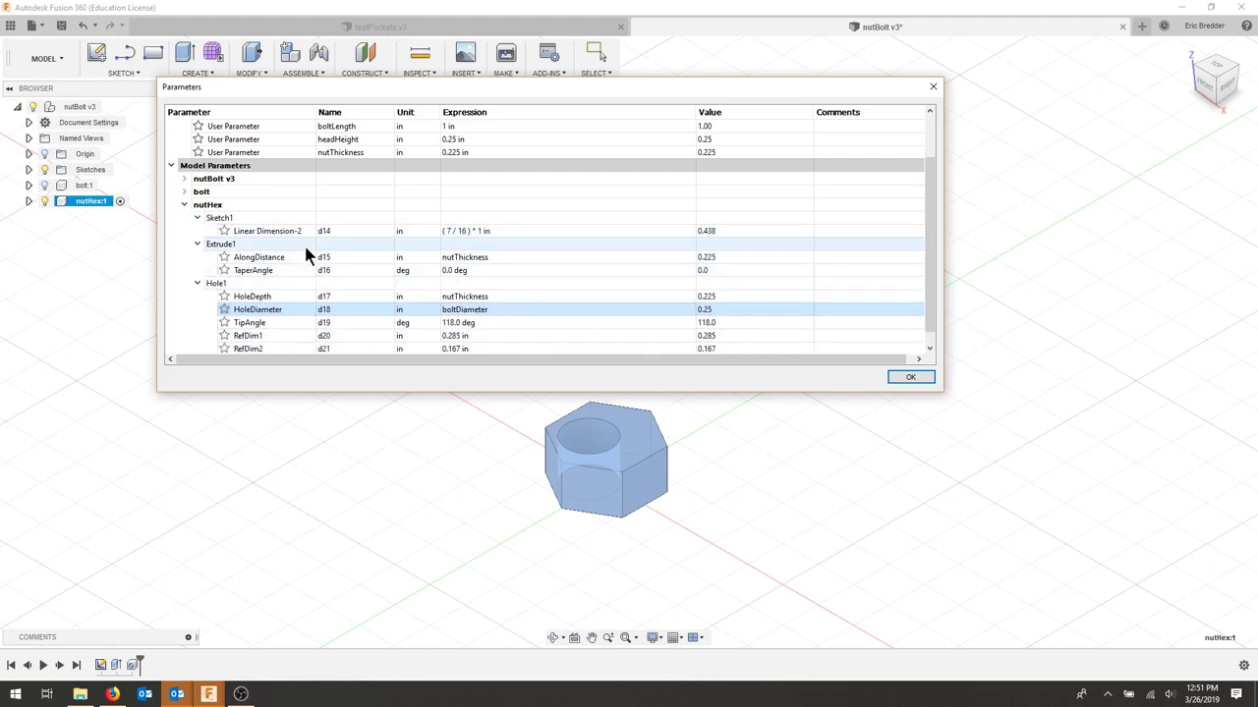
{"action": "scroll", "coordinate": [360, 285], "scroll_direction": "down", "scroll_amount": 1}
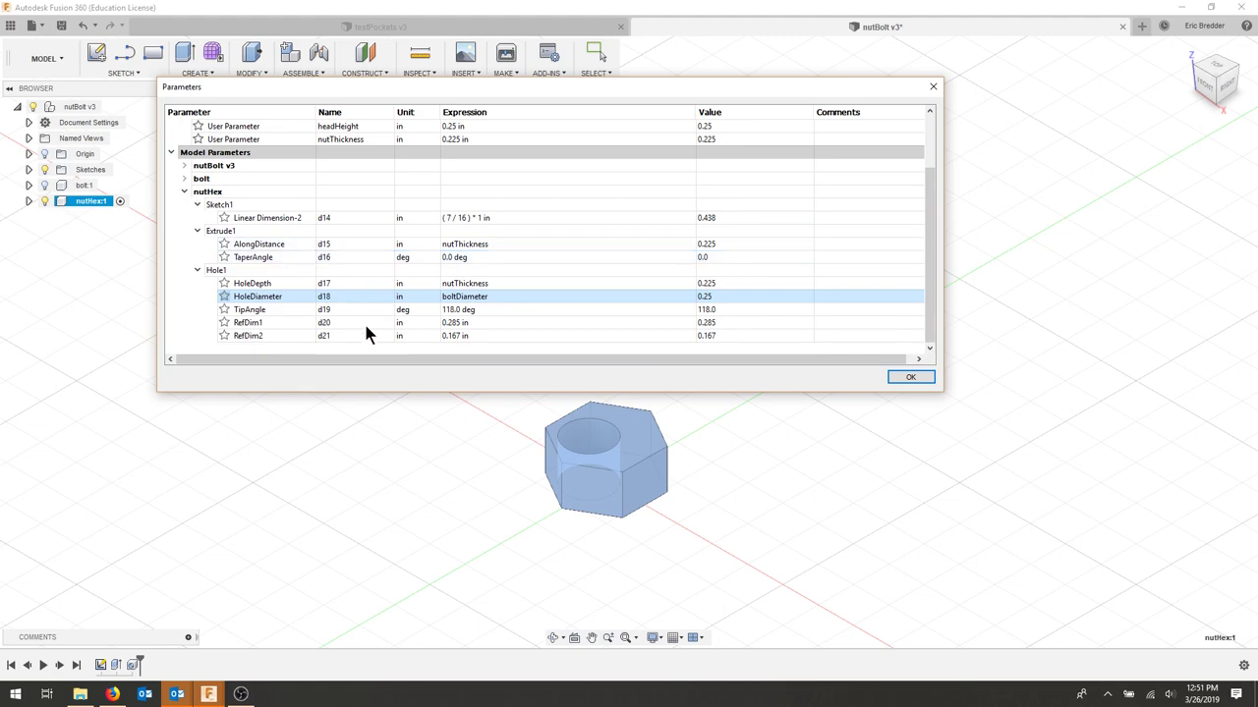
{"action": "double_click", "coordinate": [455, 322]}
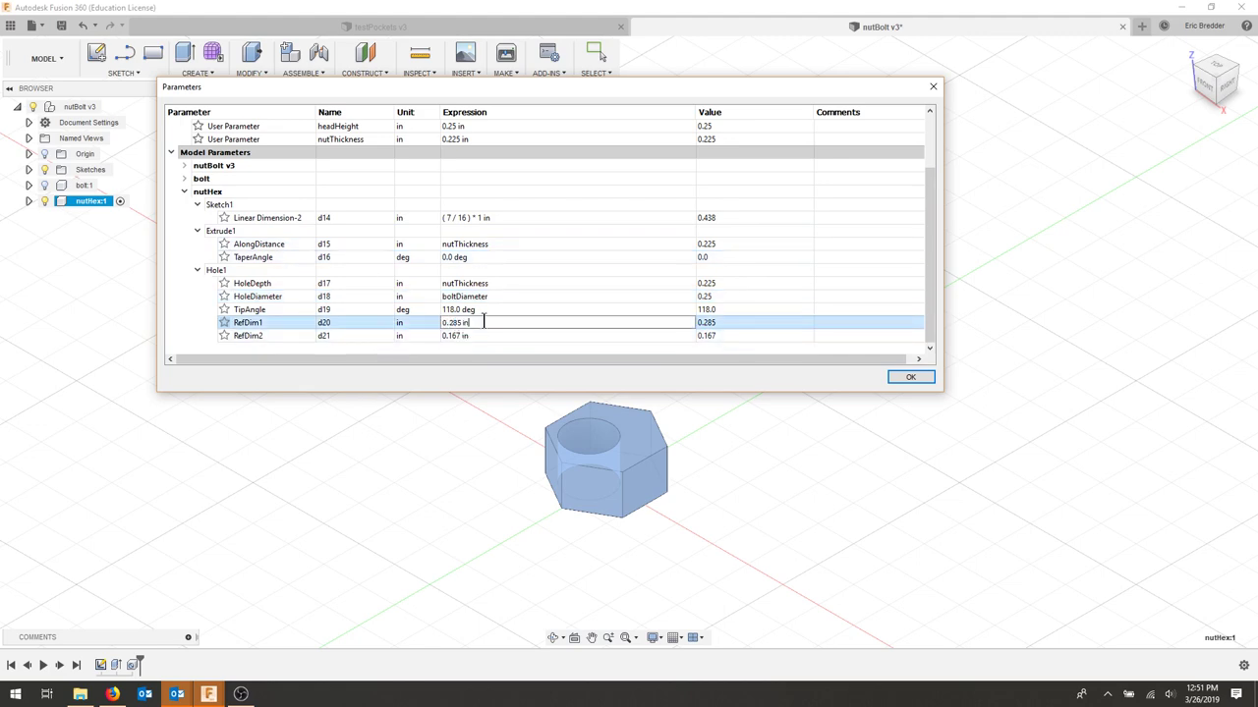
{"action": "key", "text": "ctrl+a"}
{"action": "type", "text": "d14/2"}
{"action": "key", "text": "Return"}
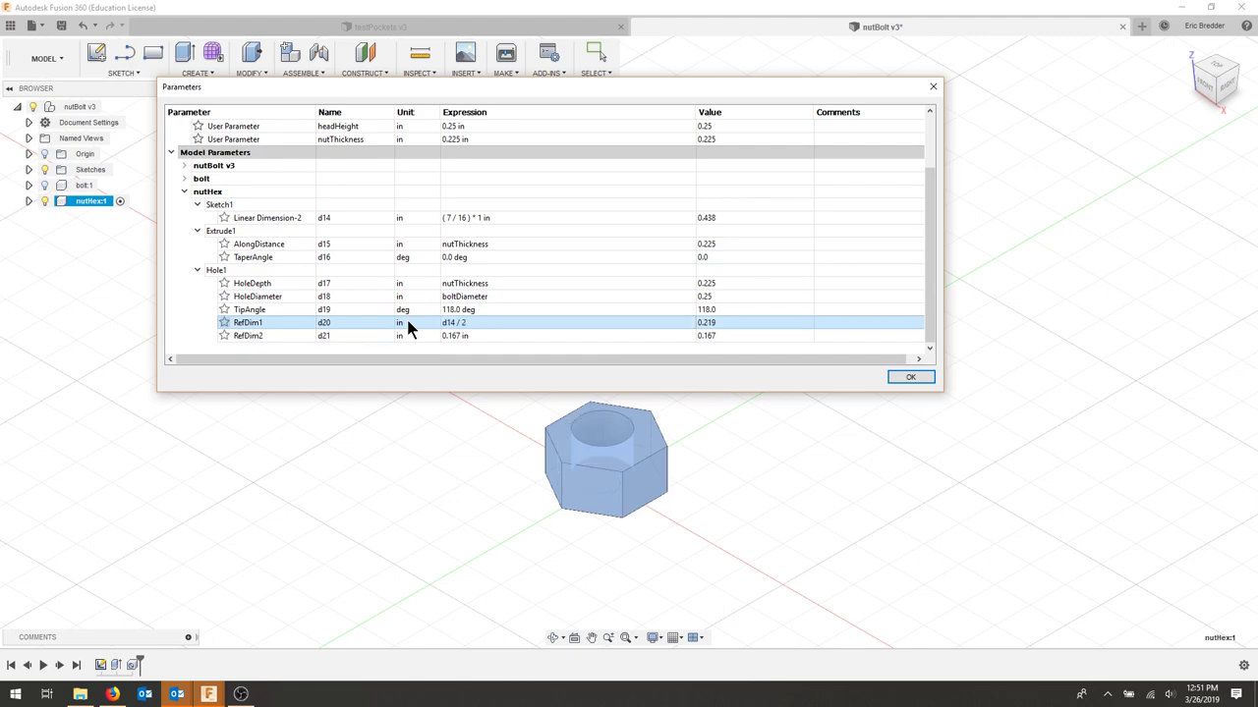
Step: Set the hole's RefDim2 expression to d14 / 2 as well
{"action": "double_click", "coordinate": [457, 335]}
{"action": "key", "text": "ctrl+a"}
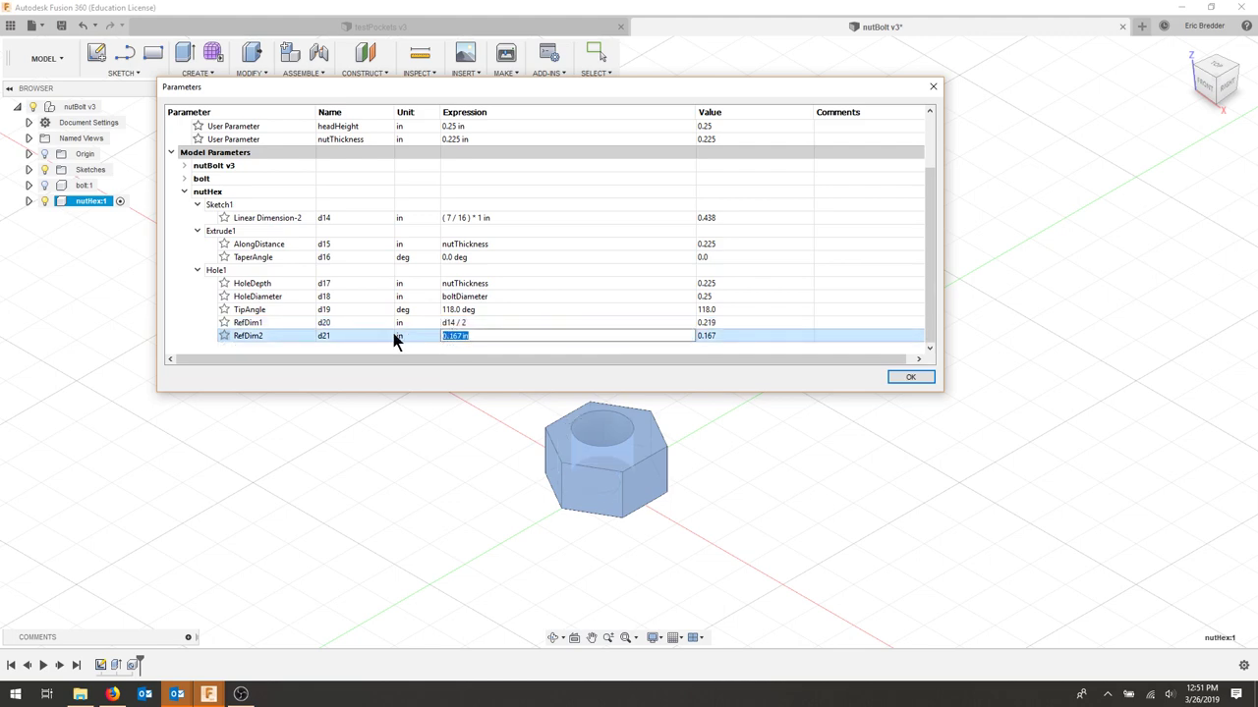
{"action": "type", "text": "d14 / 2"}
{"action": "key", "text": "Return"}
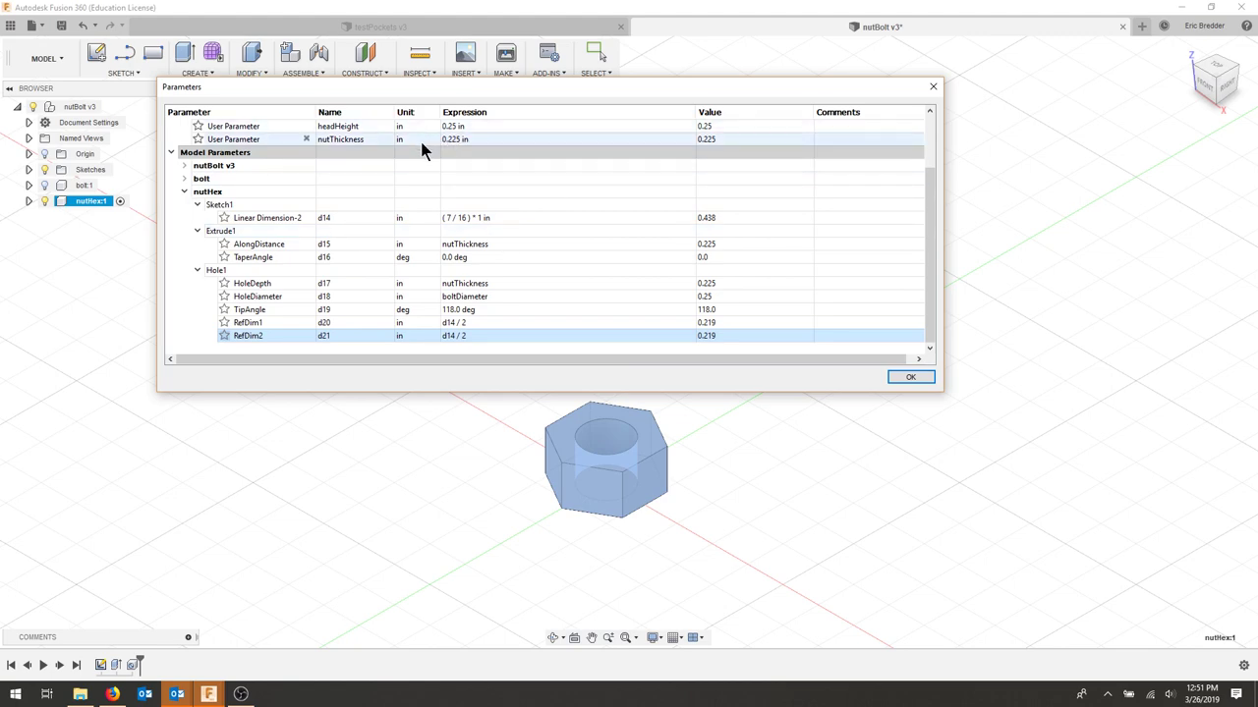
{"action": "scroll", "coordinate": [402, 197], "scroll_direction": "up", "scroll_amount": 2}
{"action": "scroll", "coordinate": [462, 260], "scroll_direction": "down", "scroll_amount": 1}
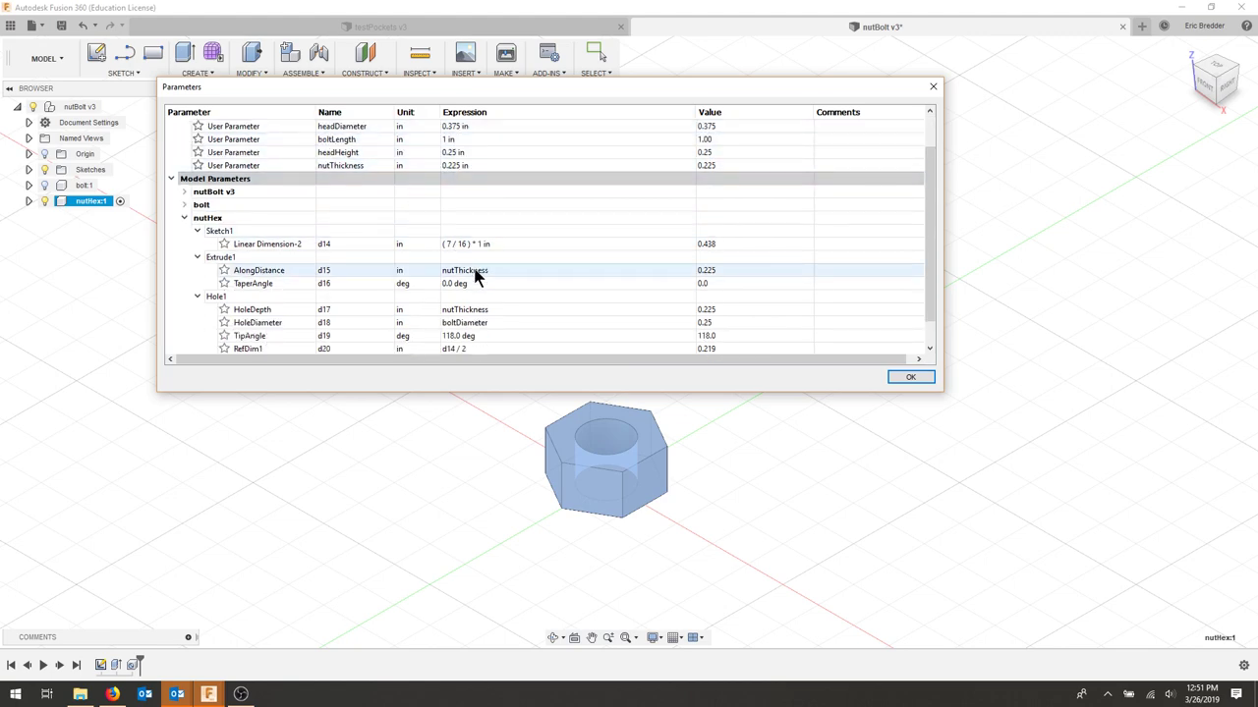
{"action": "scroll", "coordinate": [488, 275], "scroll_direction": "up", "scroll_amount": 1}
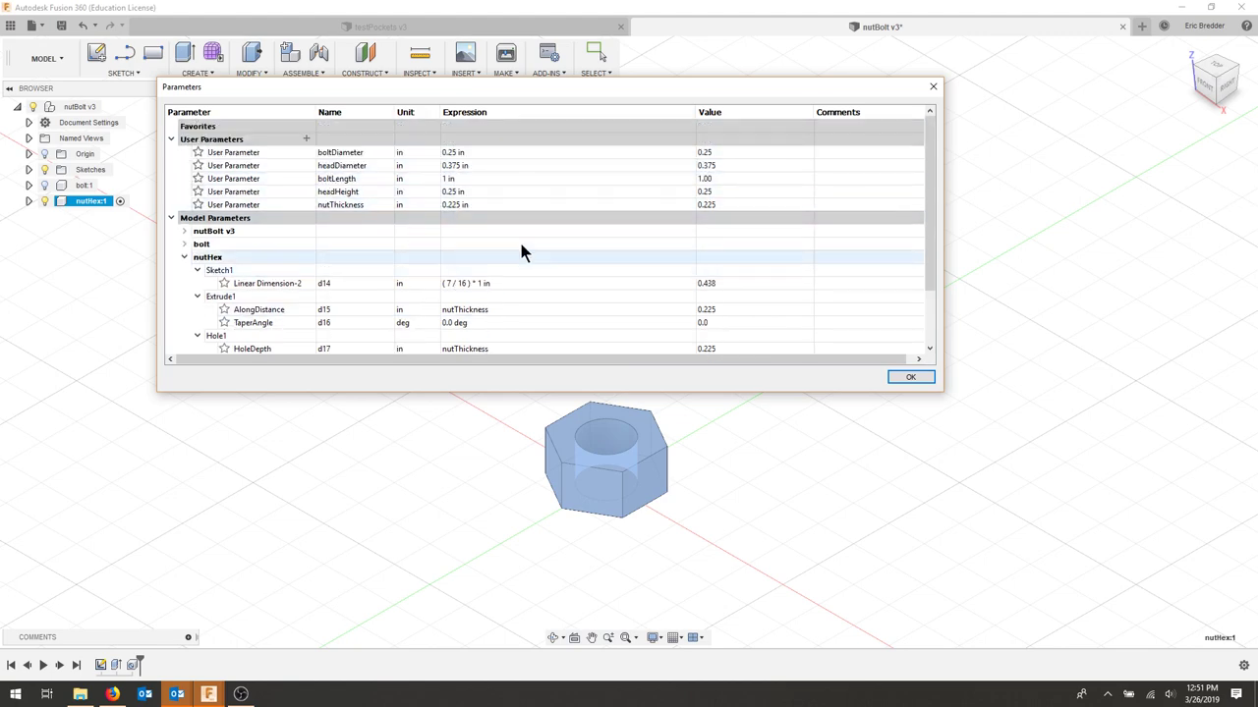
Step: Expand the bolt's Chamfer1 parameters to check its 0.008 in distance
{"action": "scroll", "coordinate": [551, 265], "scroll_direction": "down", "scroll_amount": 1}
{"action": "scroll", "coordinate": [413, 250], "scroll_direction": "up", "scroll_amount": 1}
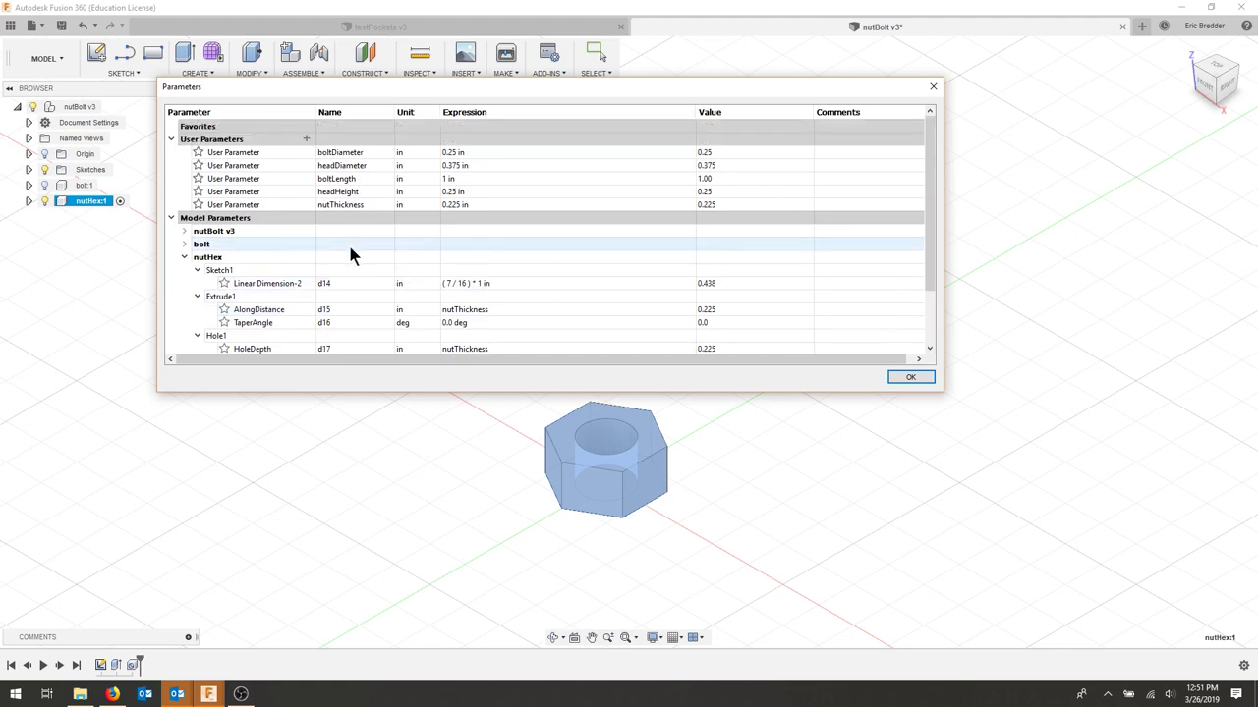
{"action": "left_click", "coordinate": [184, 243]}
{"action": "scroll", "coordinate": [187, 258], "scroll_direction": "down", "scroll_amount": 1}
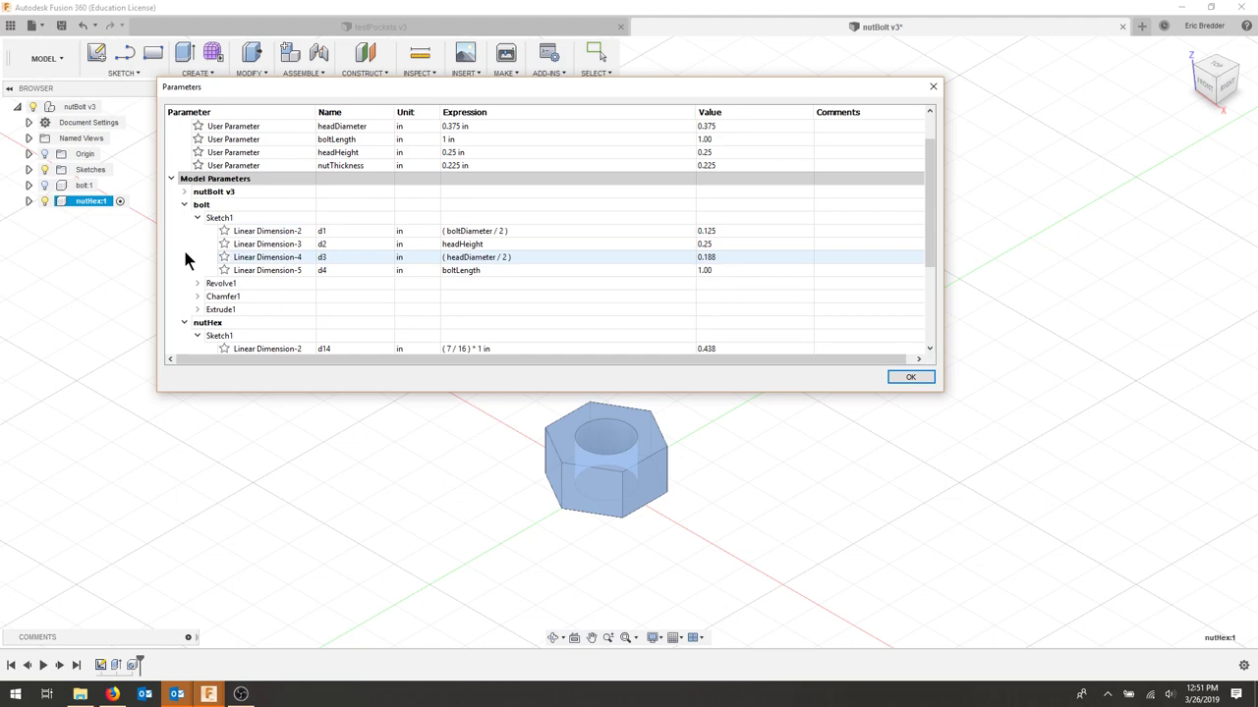
{"action": "left_click", "coordinate": [197, 296]}
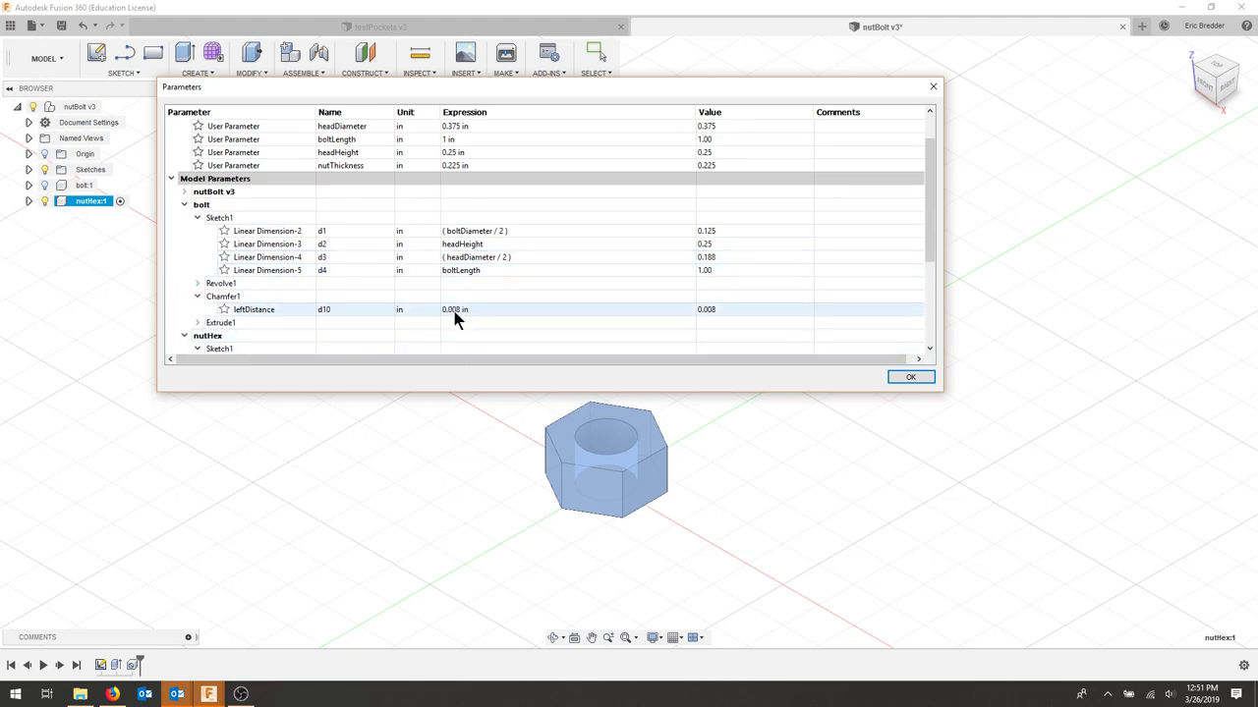
{"action": "scroll", "coordinate": [480, 312], "scroll_direction": "up", "scroll_amount": 1}
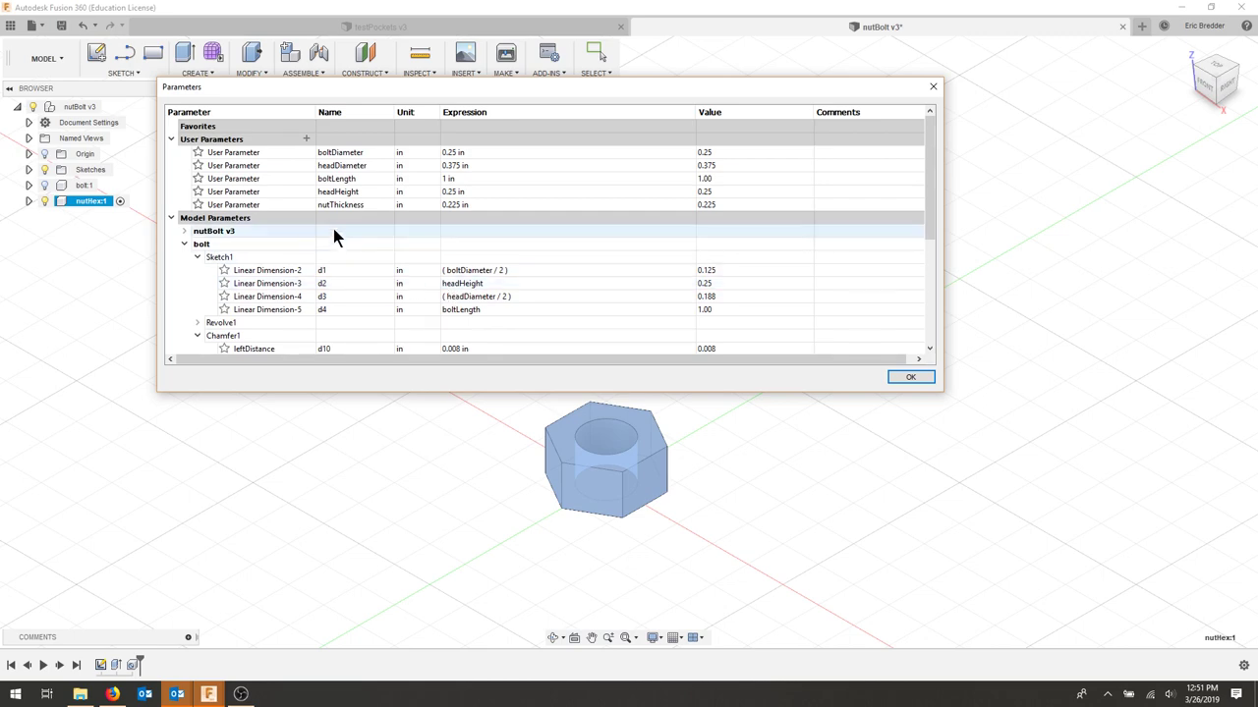
Step: Add a user parameter named chamfer with expression .008
{"action": "left_click", "coordinate": [306, 138]}
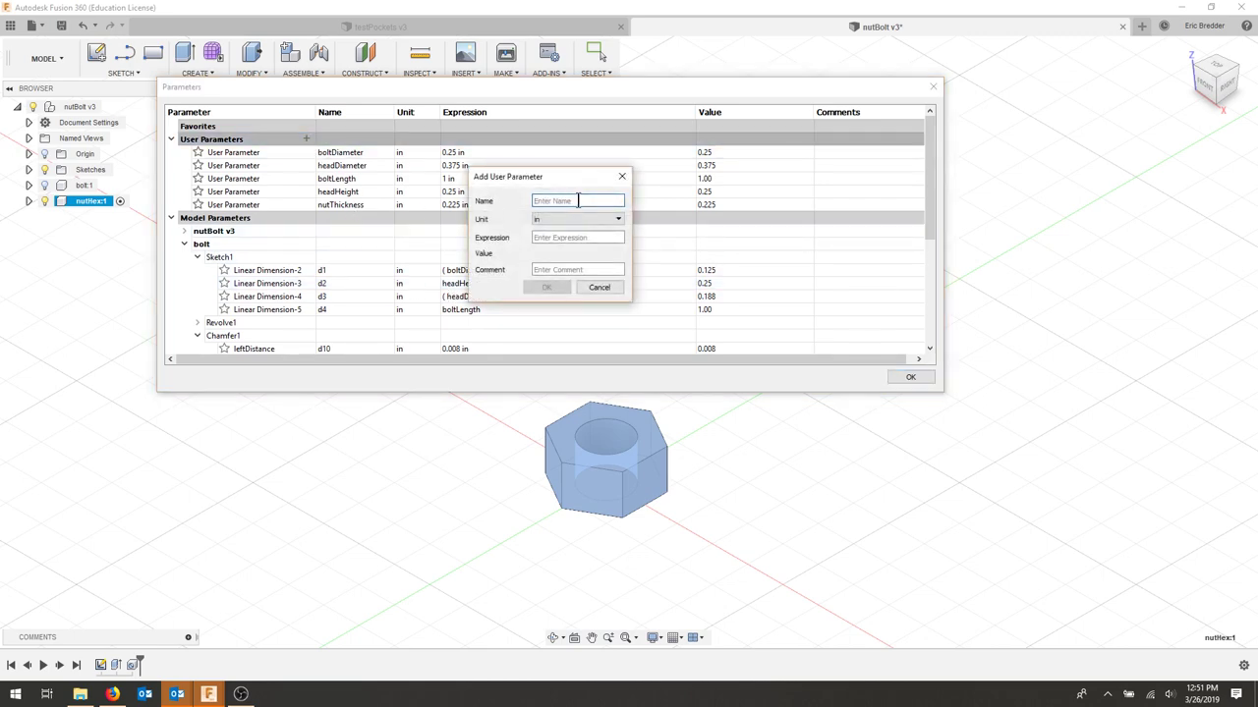
{"action": "type", "text": "chamfer"}
{"action": "left_click", "coordinate": [552, 237]}
{"action": "type", "text": ".008"}
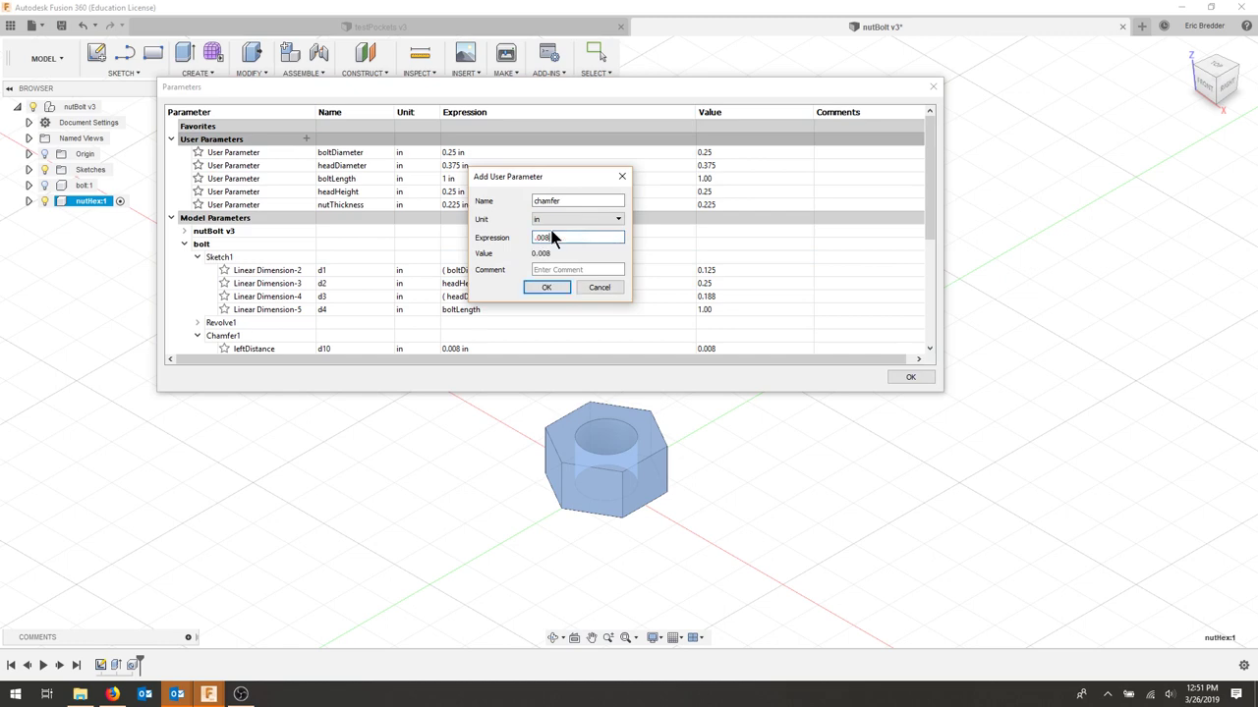
{"action": "left_click", "coordinate": [546, 288]}
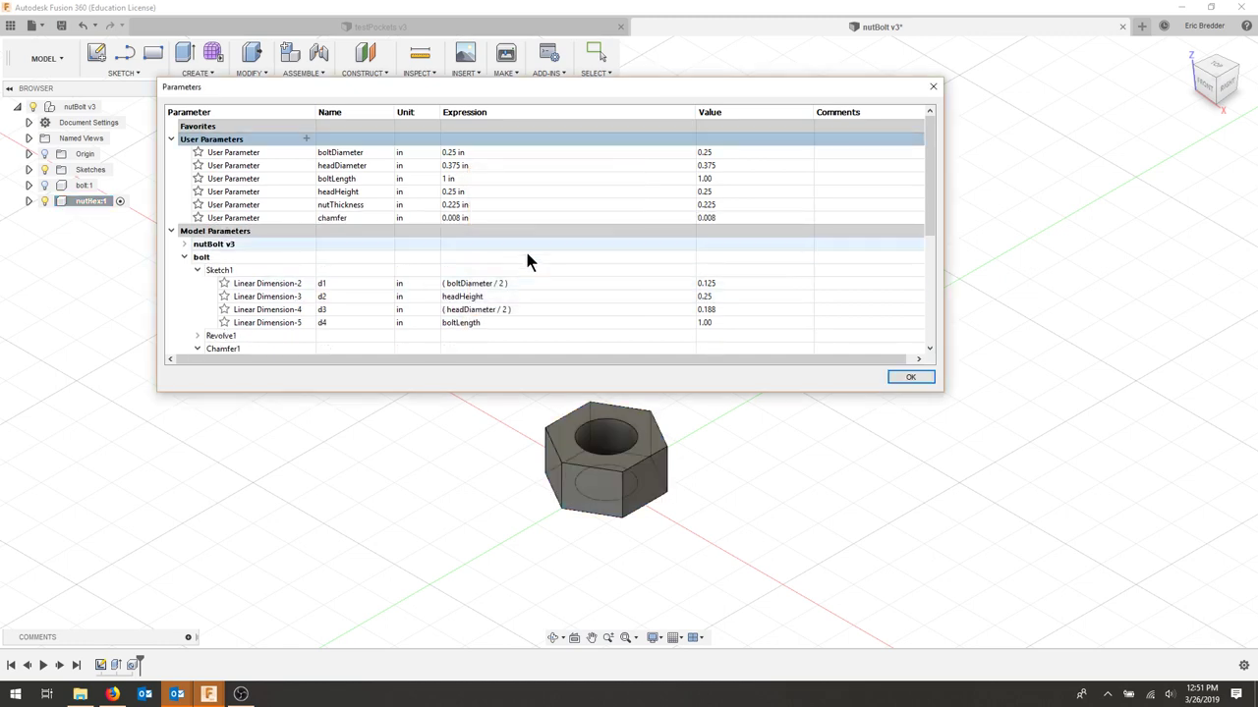
Step: Replace Chamfer1's leftDistance value of 0.008 in with the chamfer parameter, then close Parameters
{"action": "scroll", "coordinate": [511, 275], "scroll_direction": "down", "scroll_amount": 2}
{"action": "double_click", "coordinate": [457, 284]}
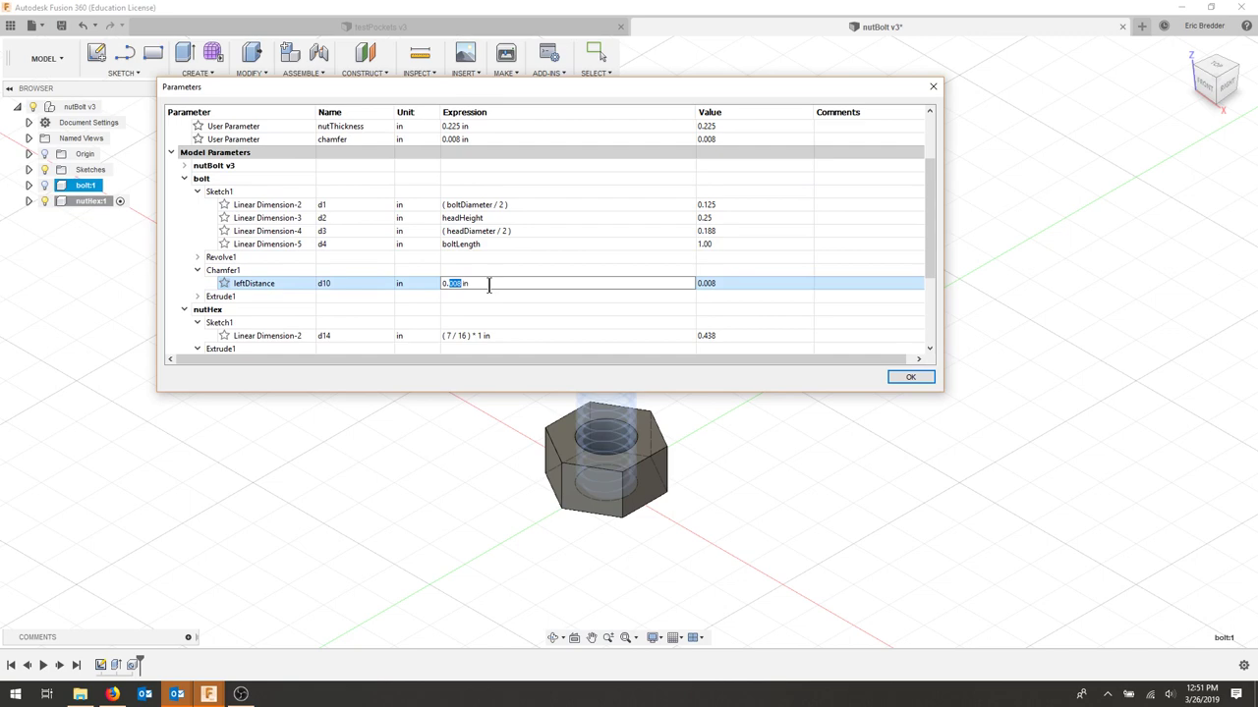
{"action": "left_click_drag", "start_coordinate": [488, 284], "coordinate": [423, 284]}
{"action": "type", "text": "chamfer"}
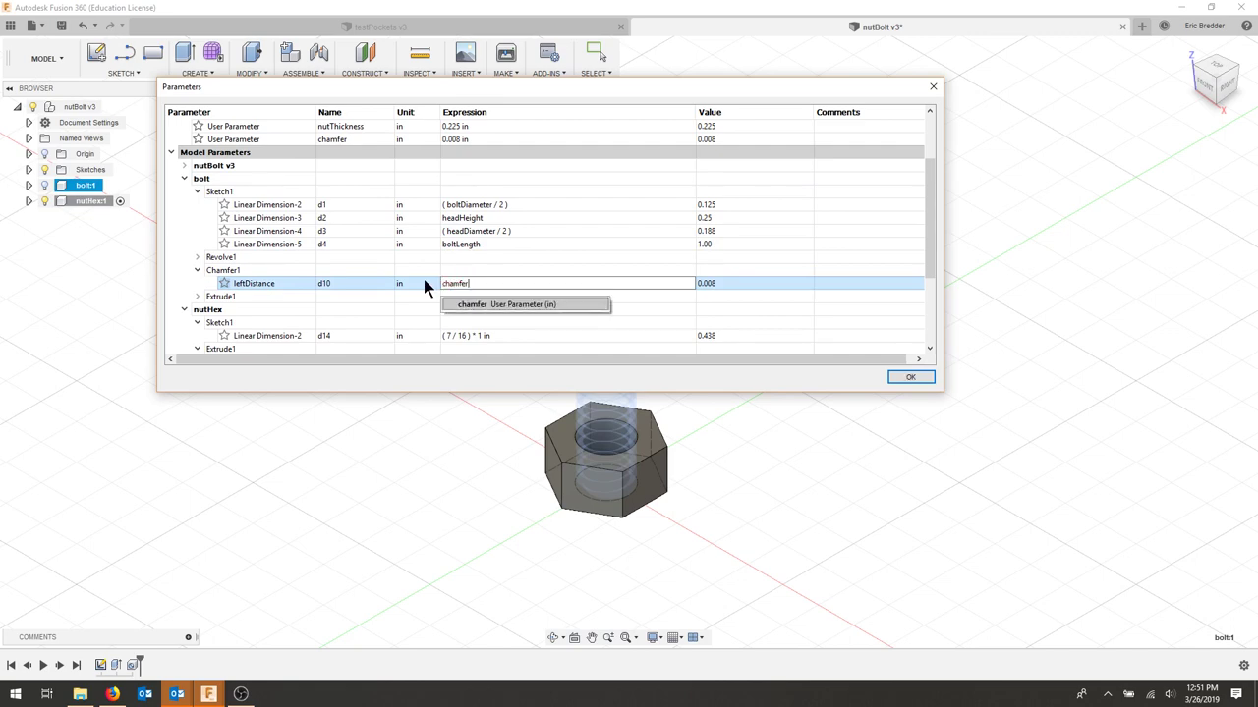
{"action": "key", "text": "Return"}
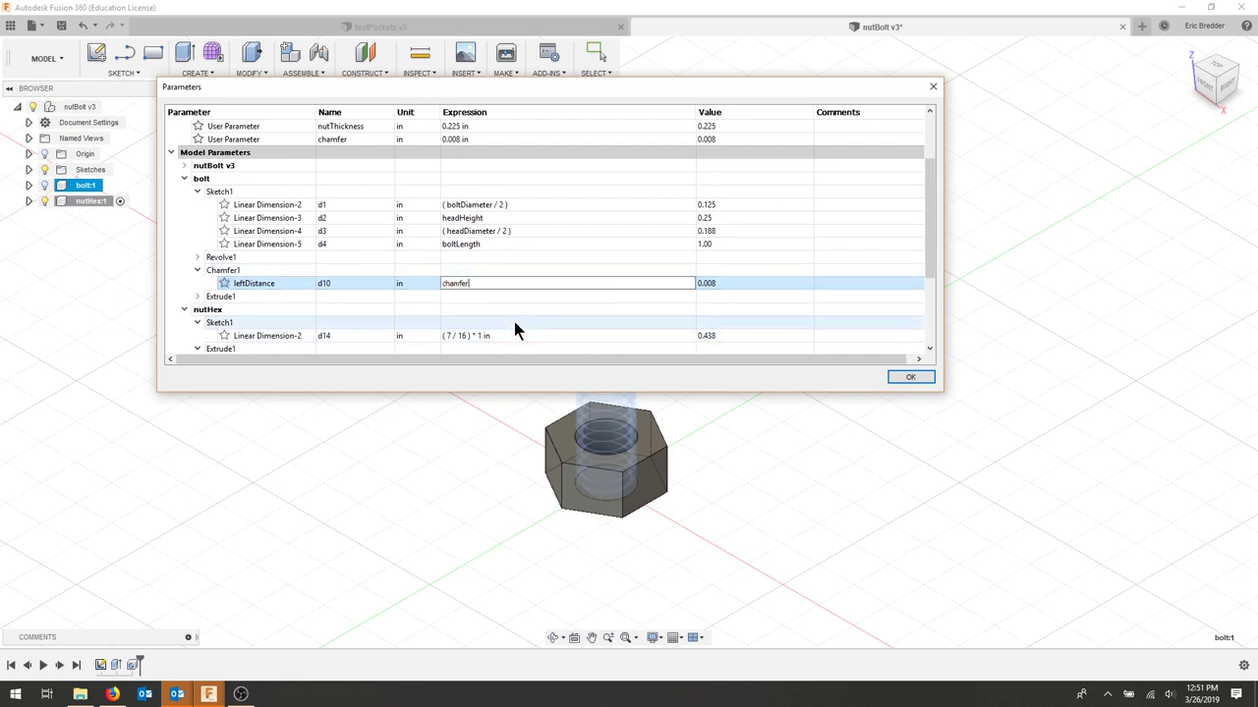
{"action": "scroll", "coordinate": [514, 321], "scroll_direction": "down", "scroll_amount": 2}
{"action": "left_click", "coordinate": [512, 297]}
{"action": "left_click", "coordinate": [506, 270]}
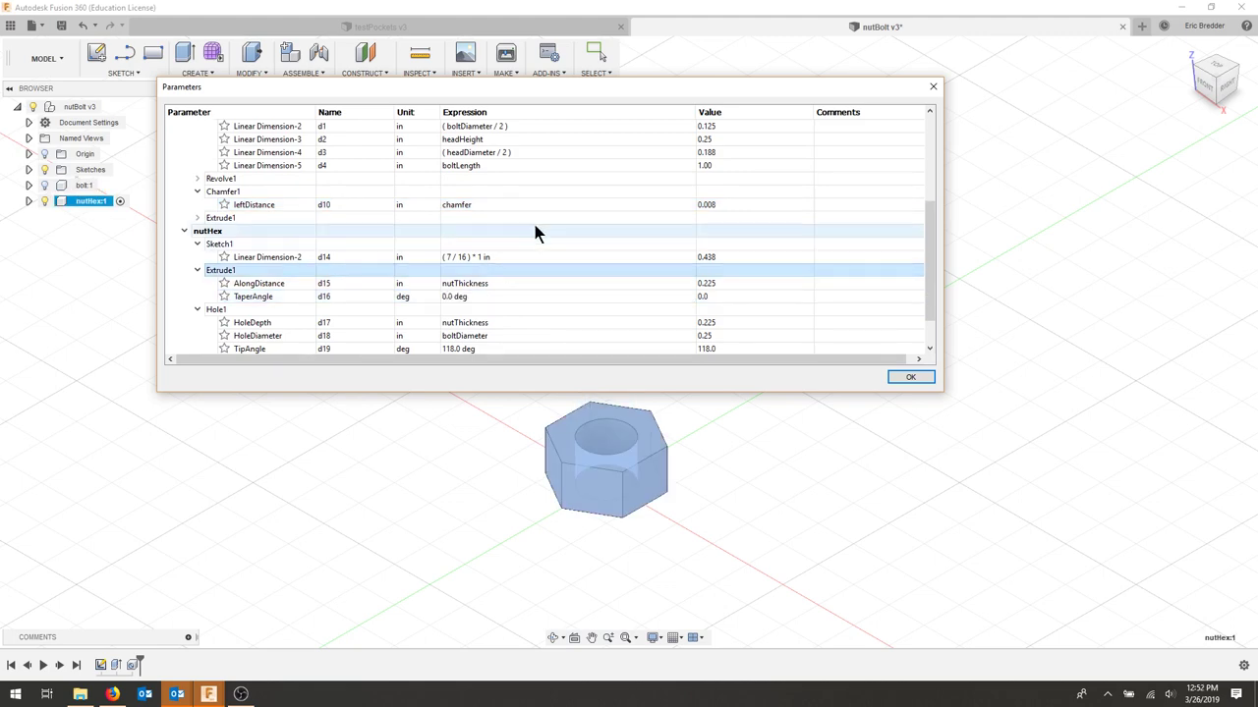
{"action": "left_click", "coordinate": [908, 377]}
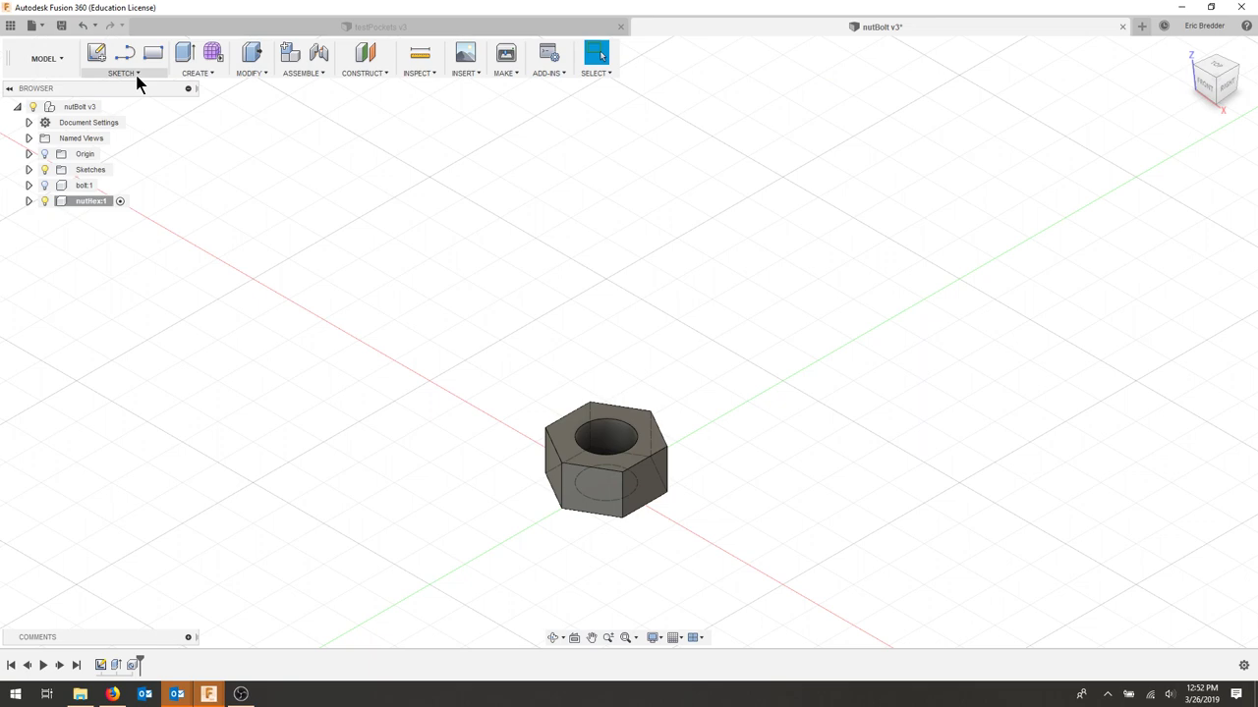
{"action": "left_click", "coordinate": [253, 74]}
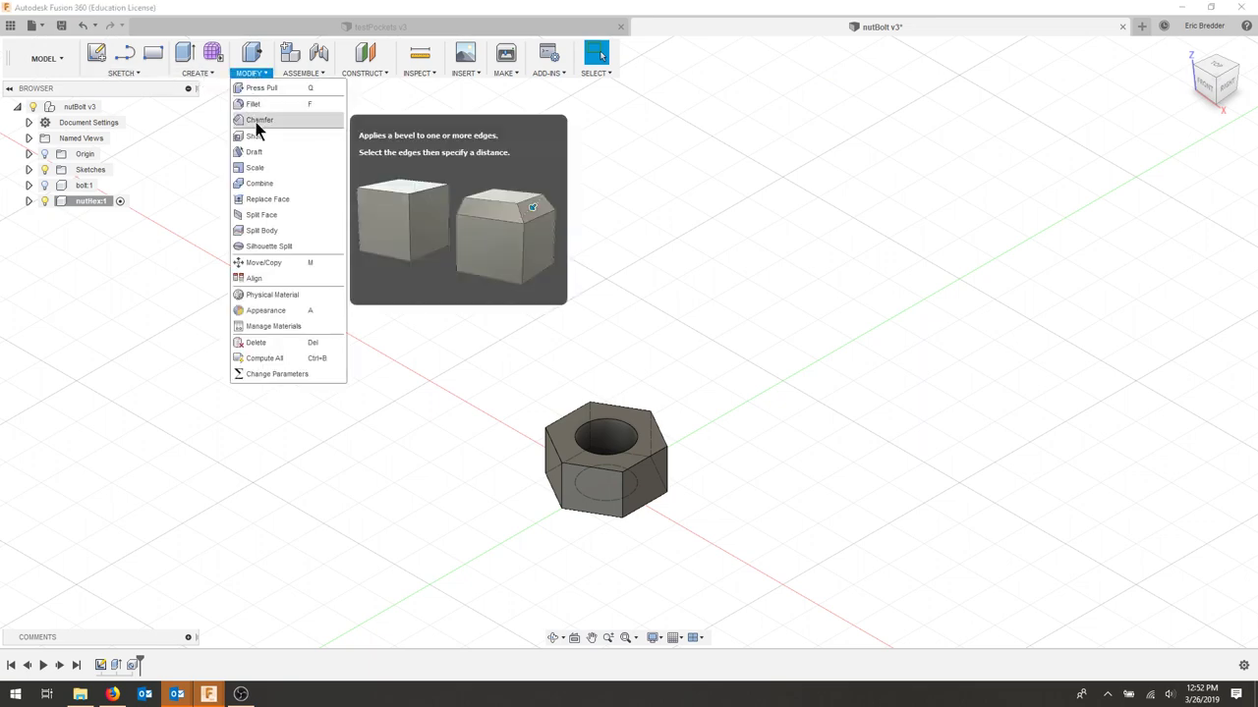
{"action": "left_click", "coordinate": [257, 120]}
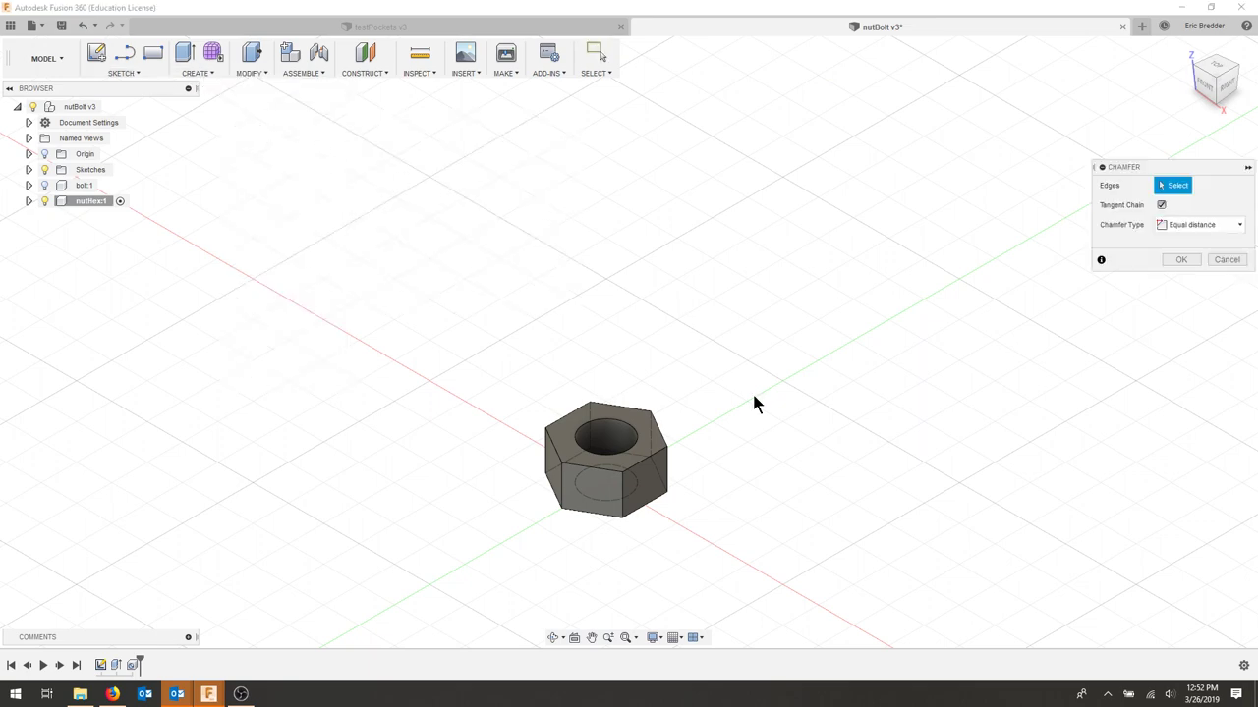
{"action": "left_click", "coordinate": [664, 443]}
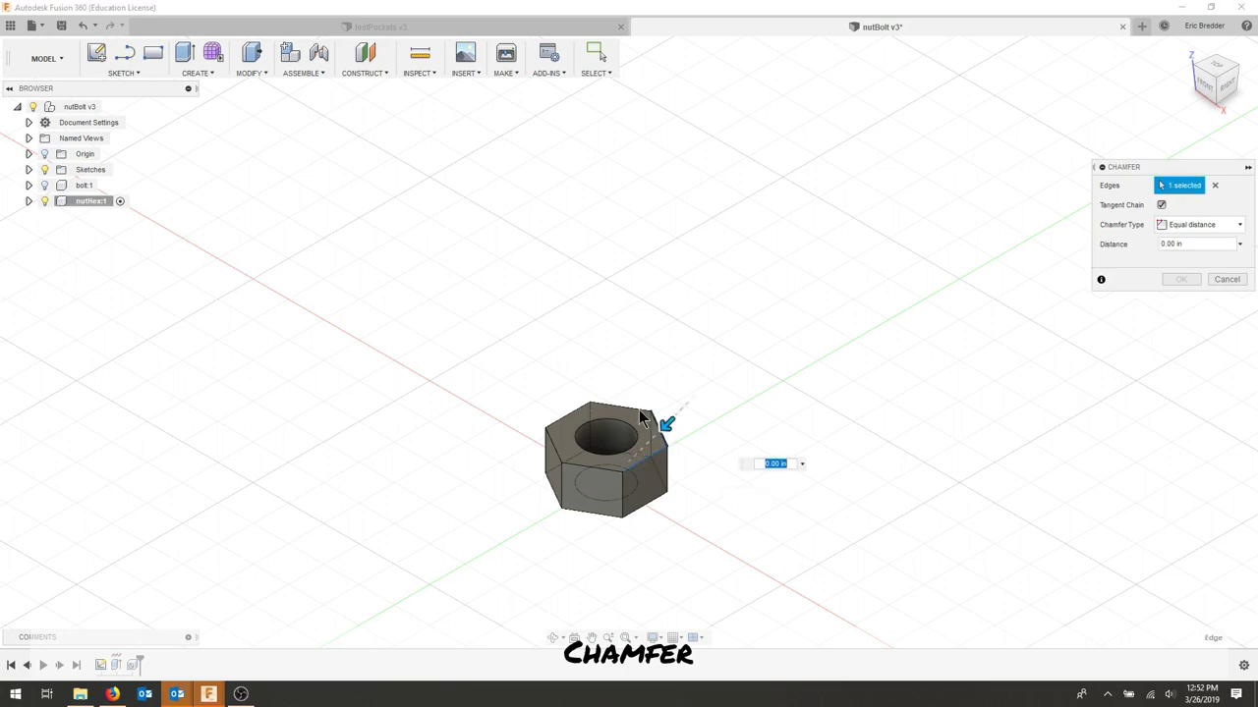
{"action": "left_click", "coordinate": [562, 444]}
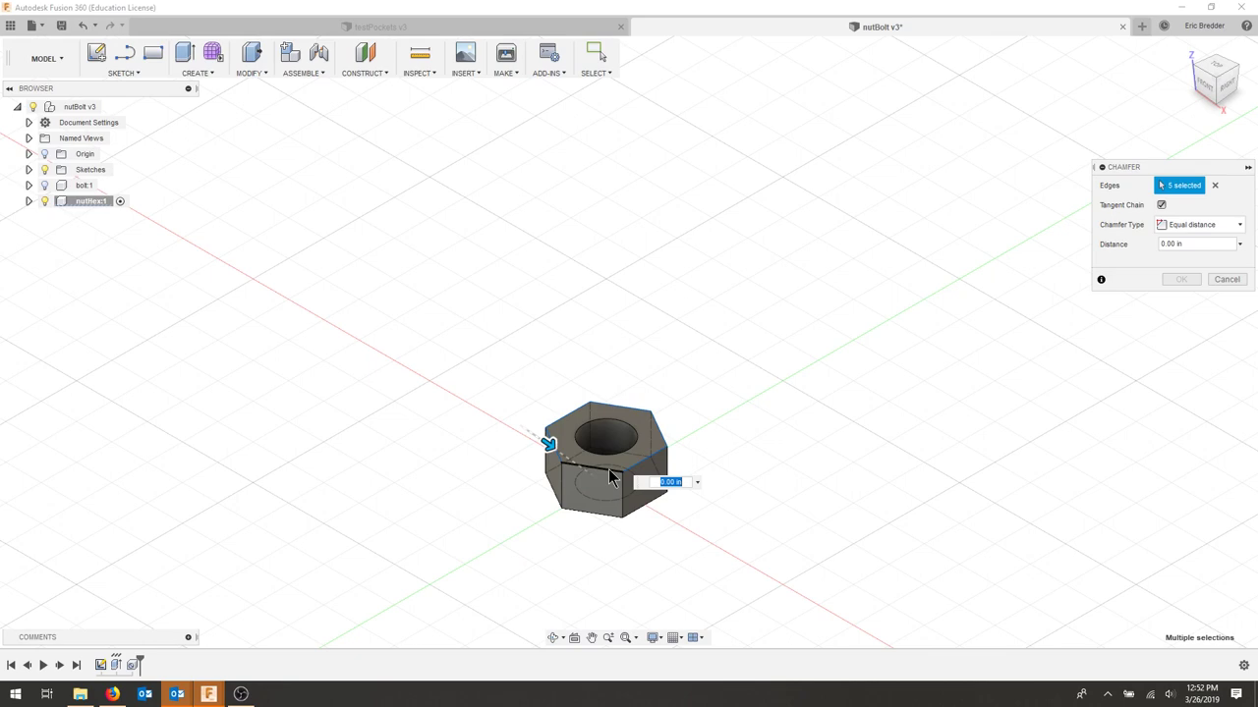
{"action": "left_click", "coordinate": [661, 483]}
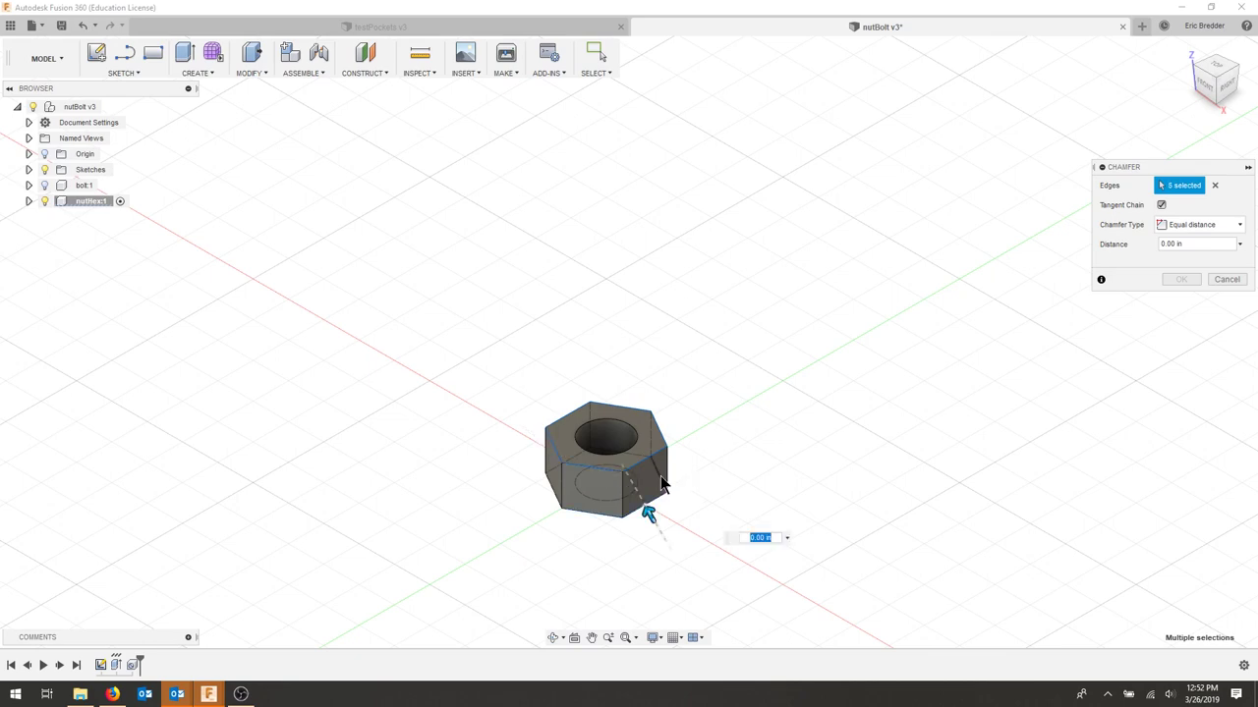
{"action": "left_click", "coordinate": [577, 466]}
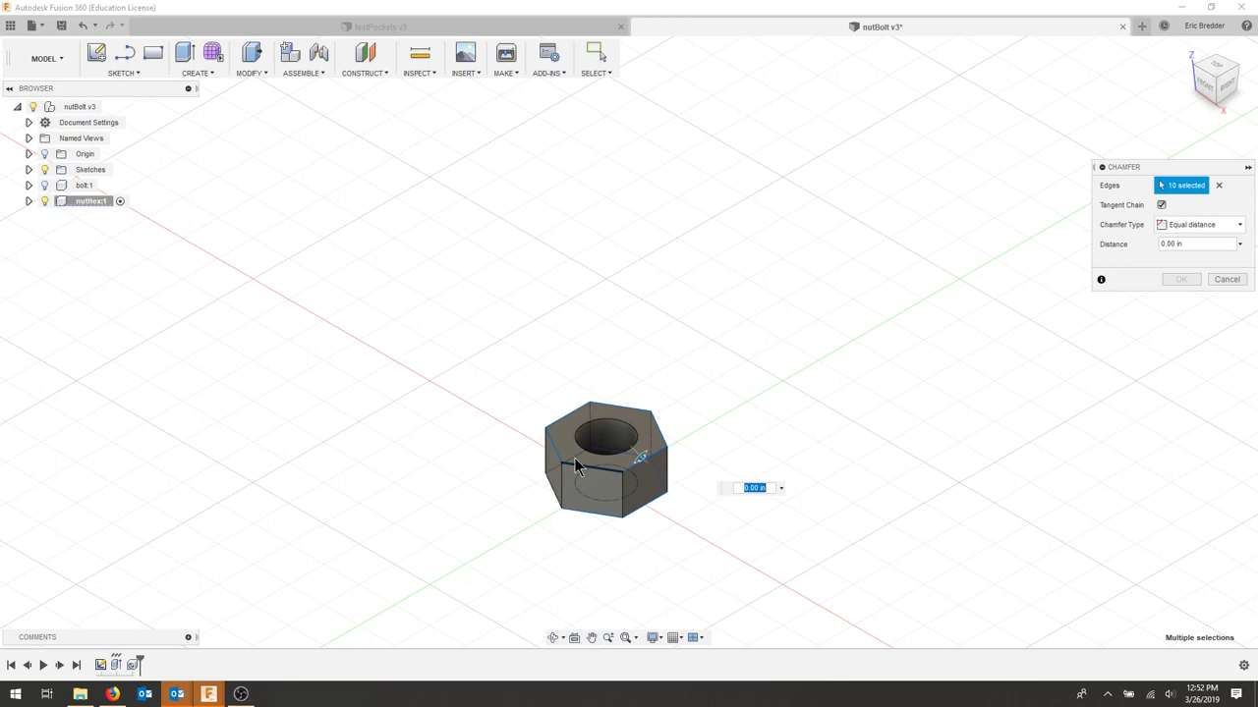
{"action": "left_click", "coordinate": [552, 498]}
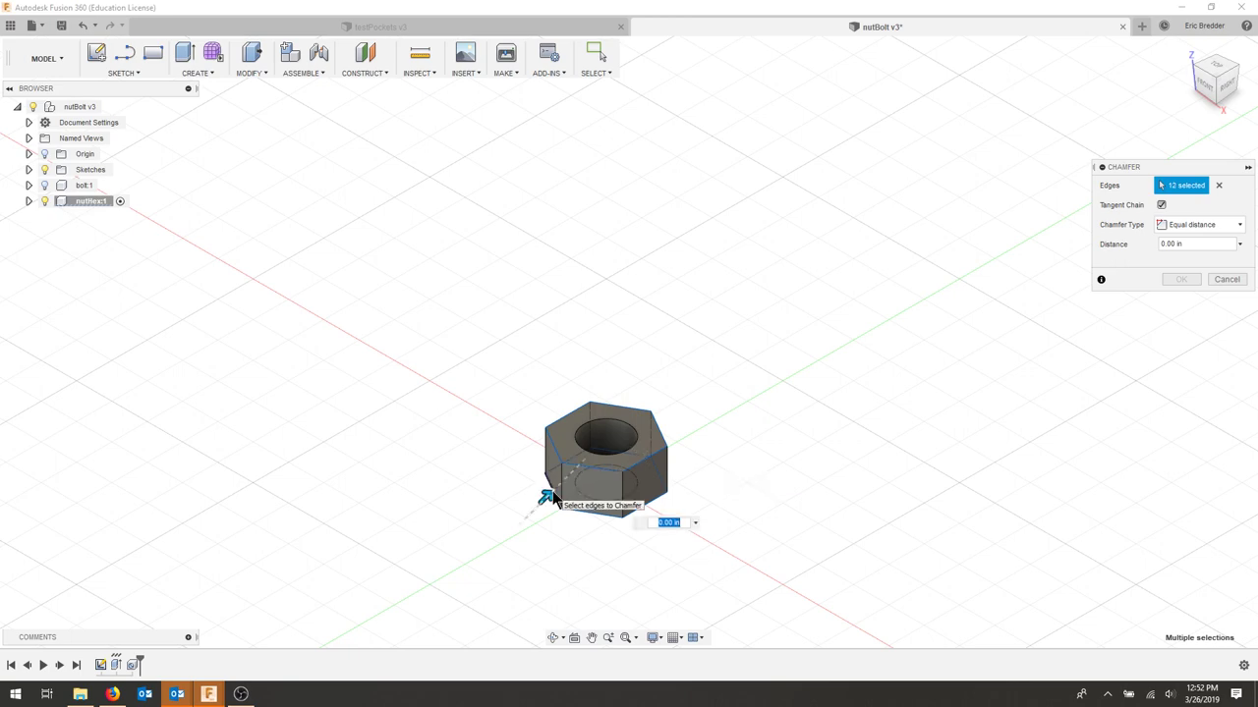
{"action": "left_click", "coordinate": [1192, 243]}
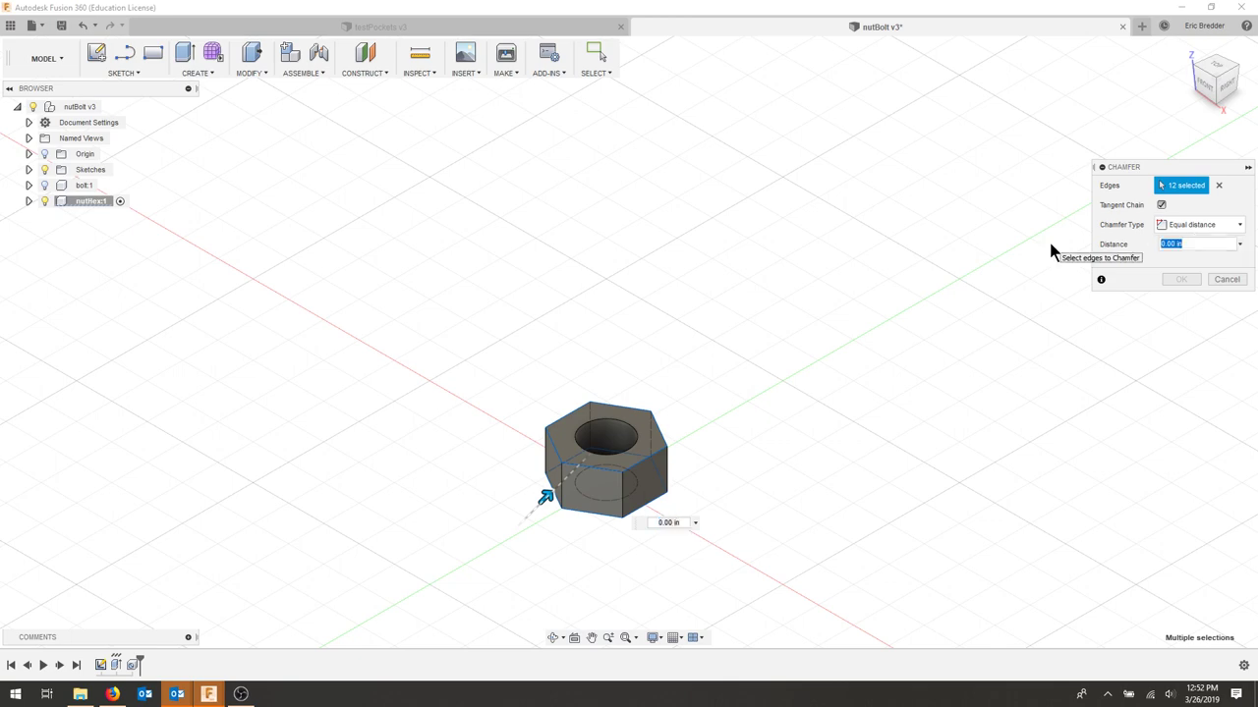
{"action": "type", "text": "chamfer"}
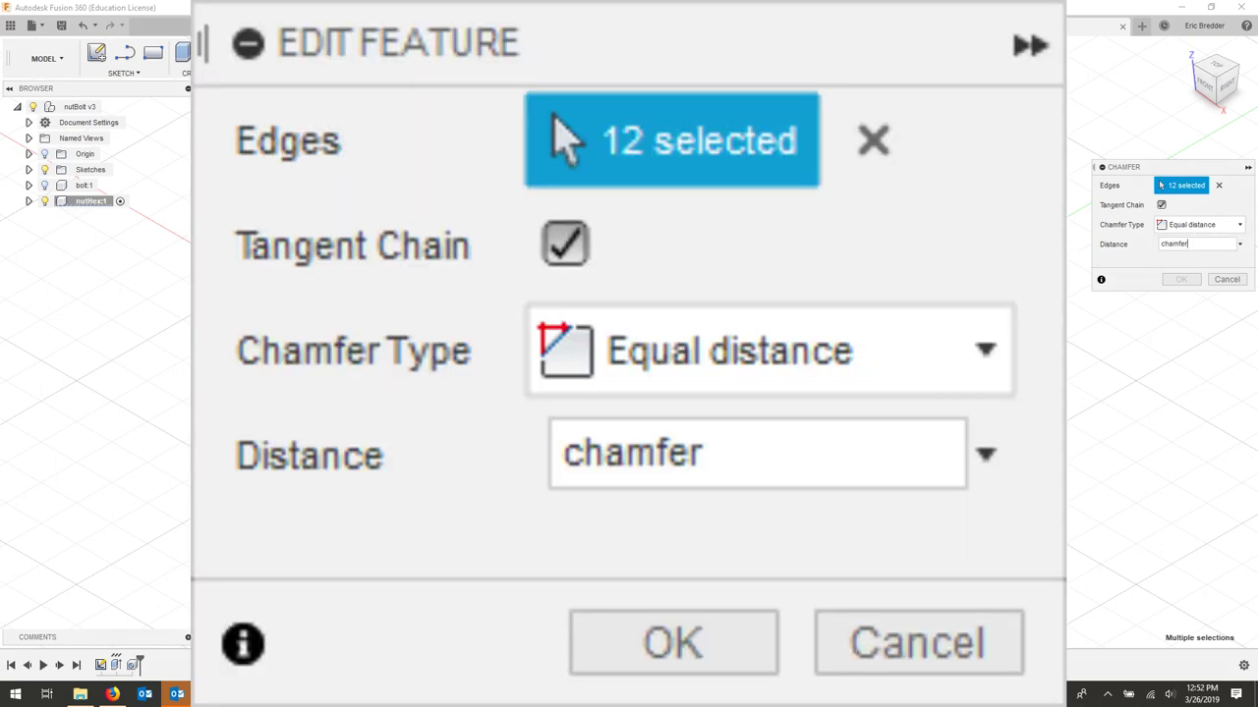
{"action": "left_click", "coordinate": [1181, 279]}
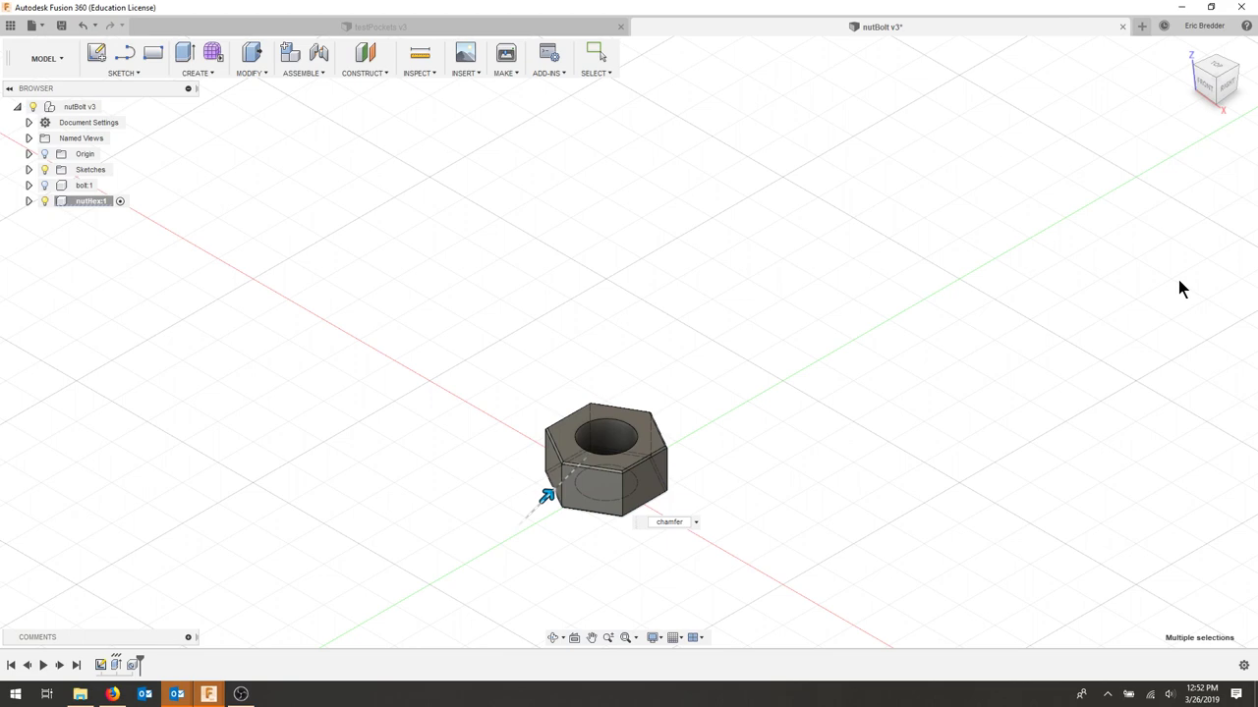
{"action": "middle_click_drag", "start_coordinate": [1181, 289], "coordinate": [700, 532], "text": "shift"}
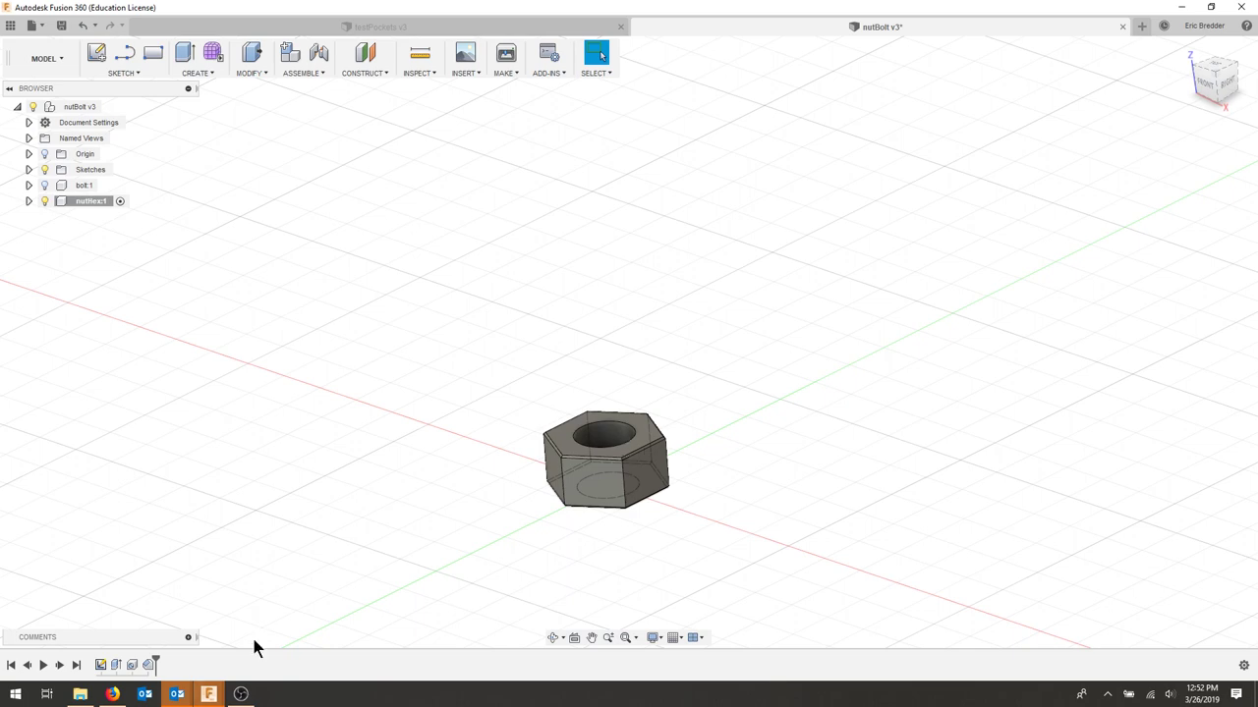
{"action": "key", "text": "alt+Tab"}
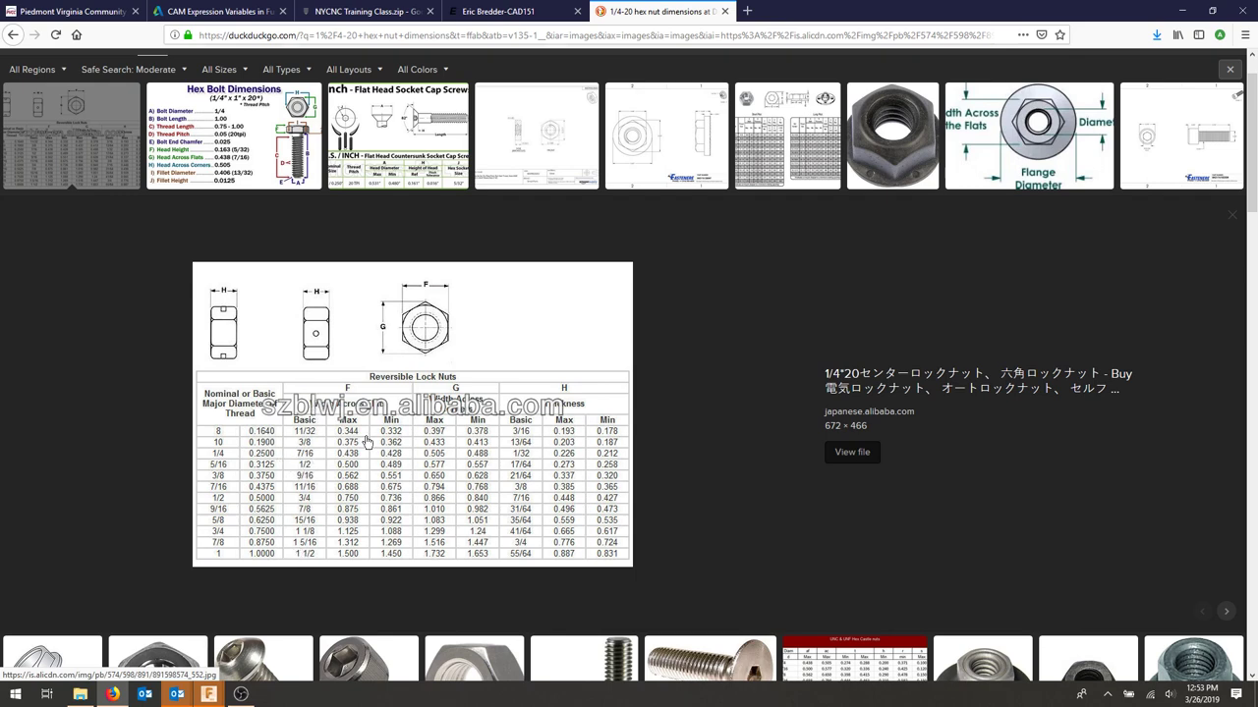
Step: In Change Parameters, set nutHex d14's expression to boltDiameter + (3/16) and apply it
{"action": "key", "text": "alt+Tab"}
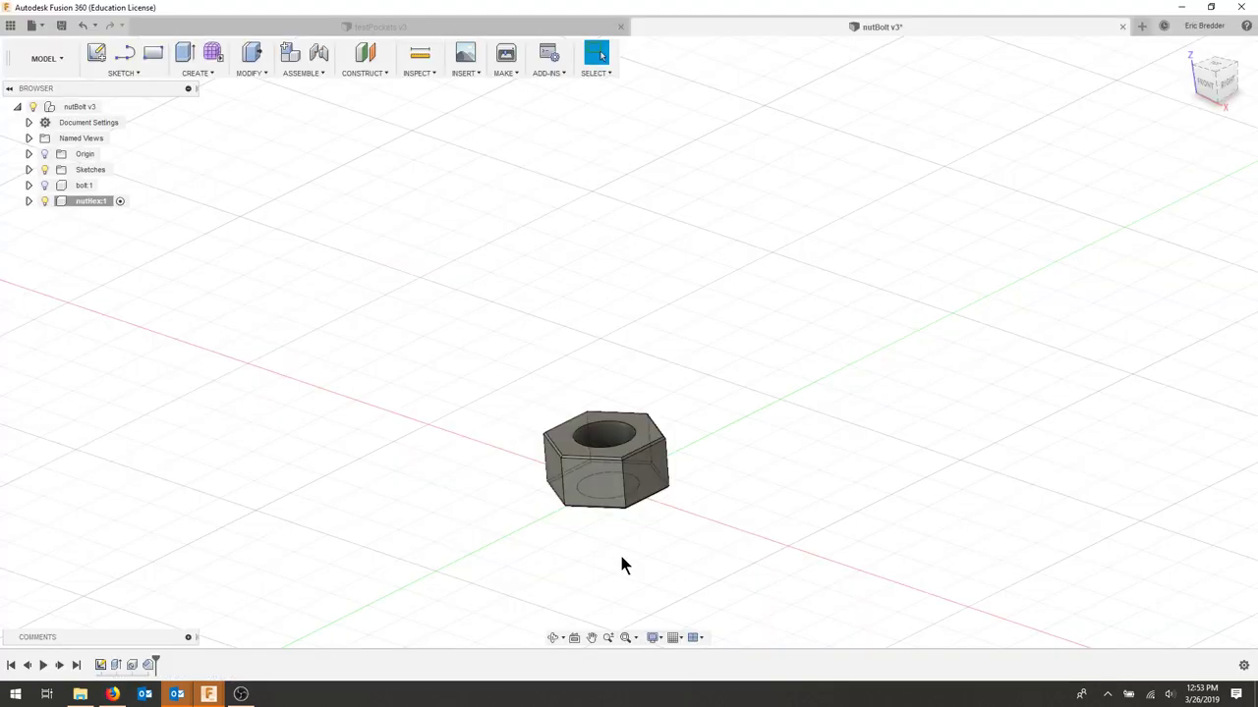
{"action": "left_click", "coordinate": [251, 77]}
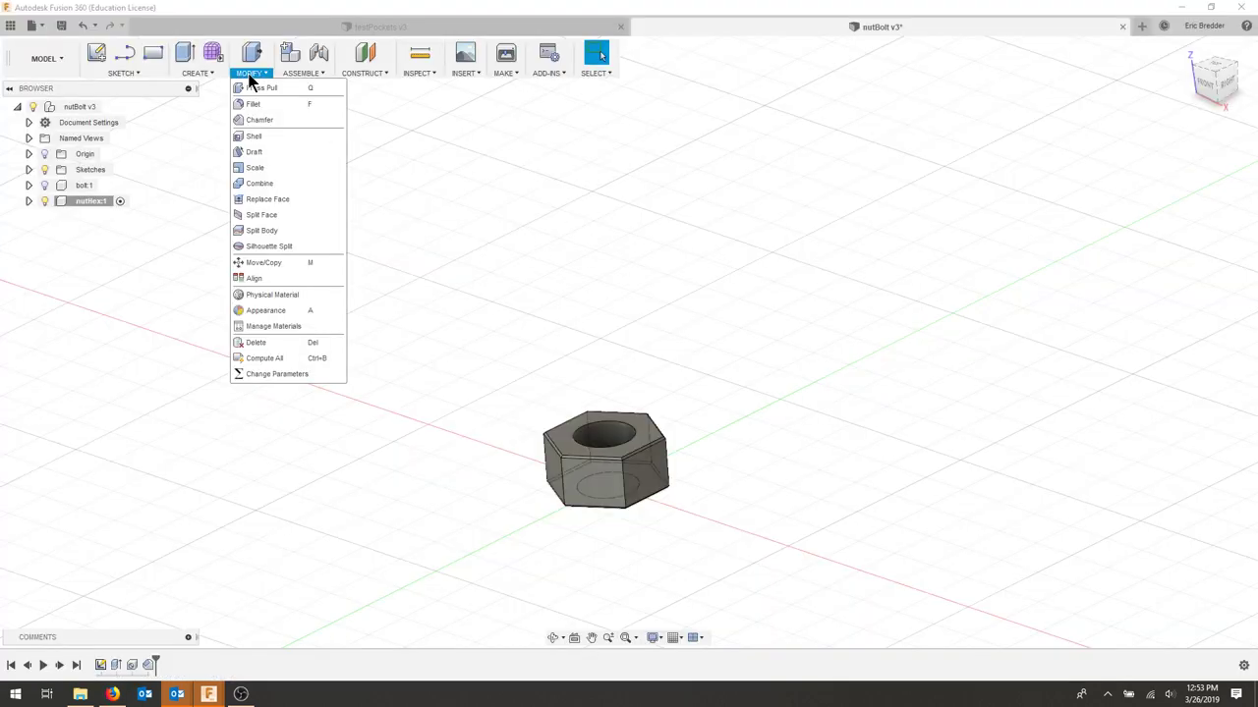
{"action": "left_click", "coordinate": [280, 375]}
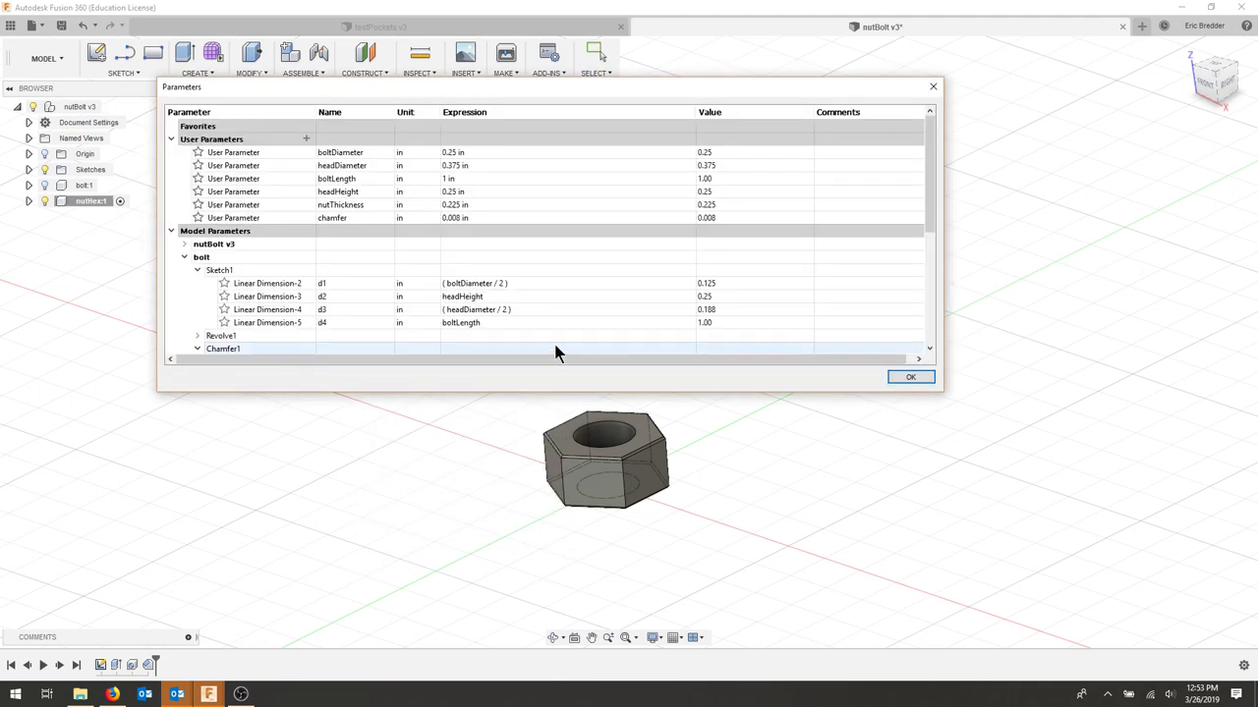
{"action": "scroll", "coordinate": [555, 352], "scroll_direction": "down", "scroll_amount": 3}
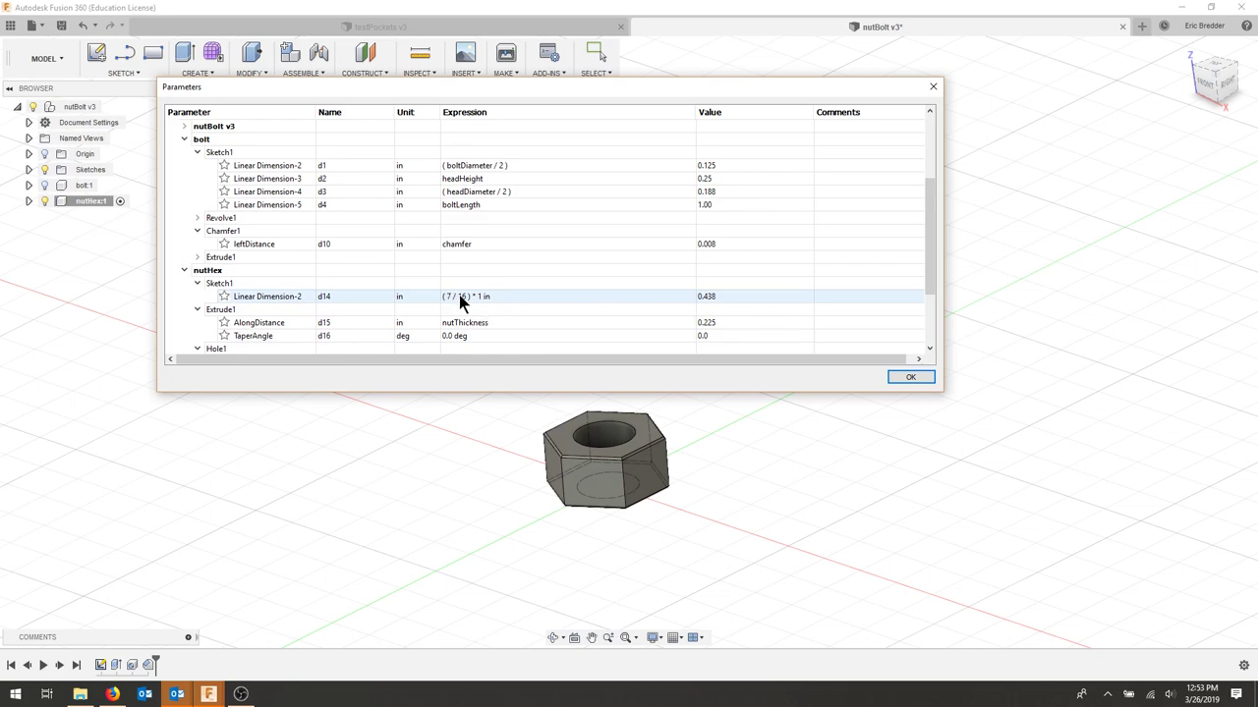
{"action": "left_click", "coordinate": [462, 295]}
{"action": "left_click", "coordinate": [467, 291]}
{"action": "left_click_drag", "start_coordinate": [496, 296], "coordinate": [406, 299]}
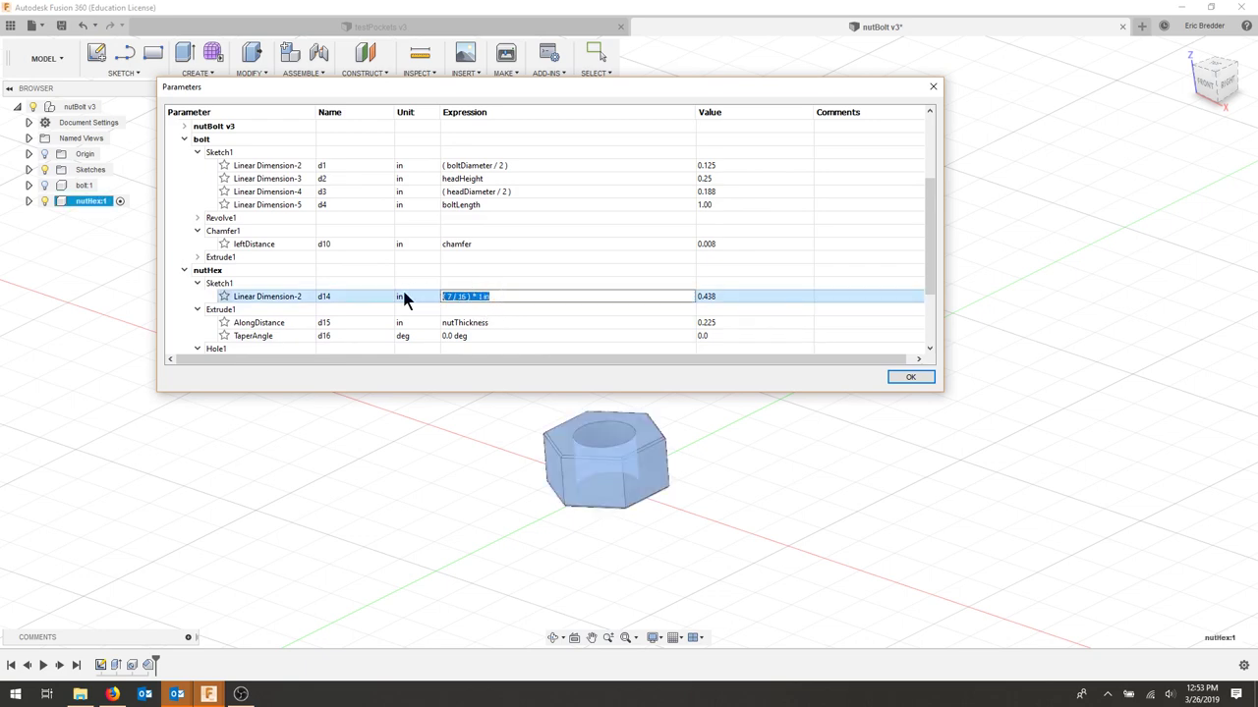
{"action": "type", "text": "bolt"}
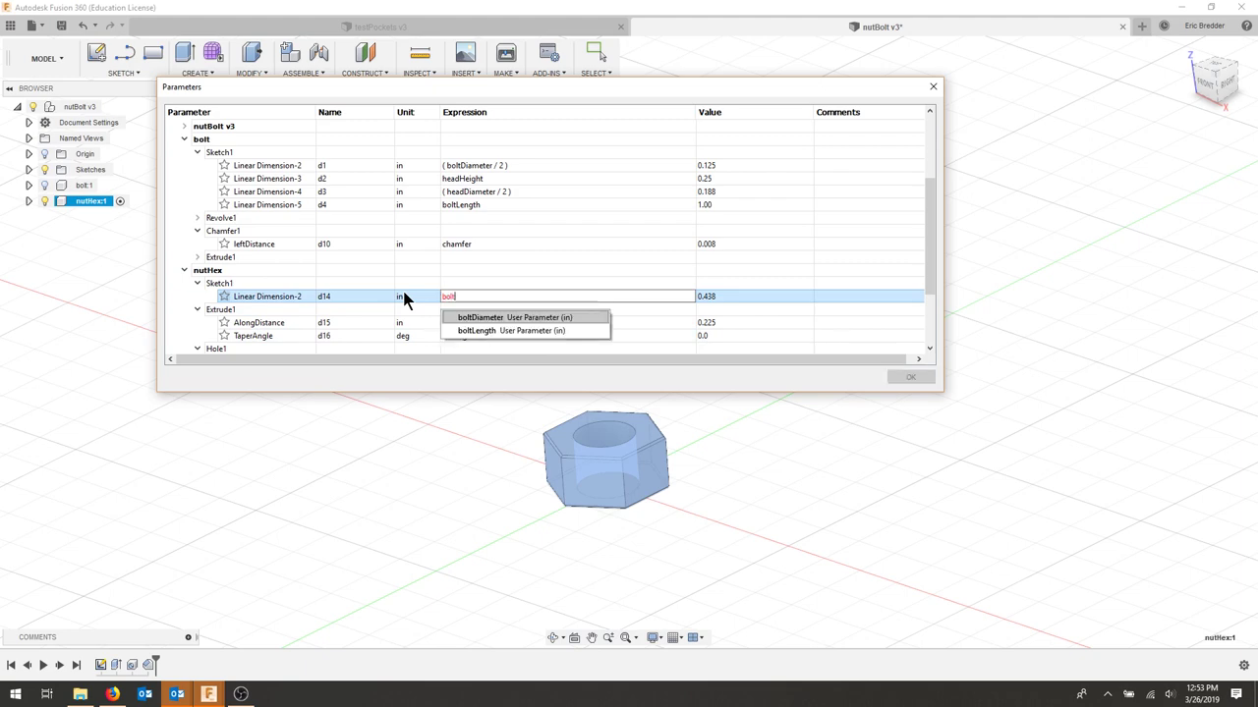
{"action": "key", "text": "Return"}
{"action": "type", "text": "+"}
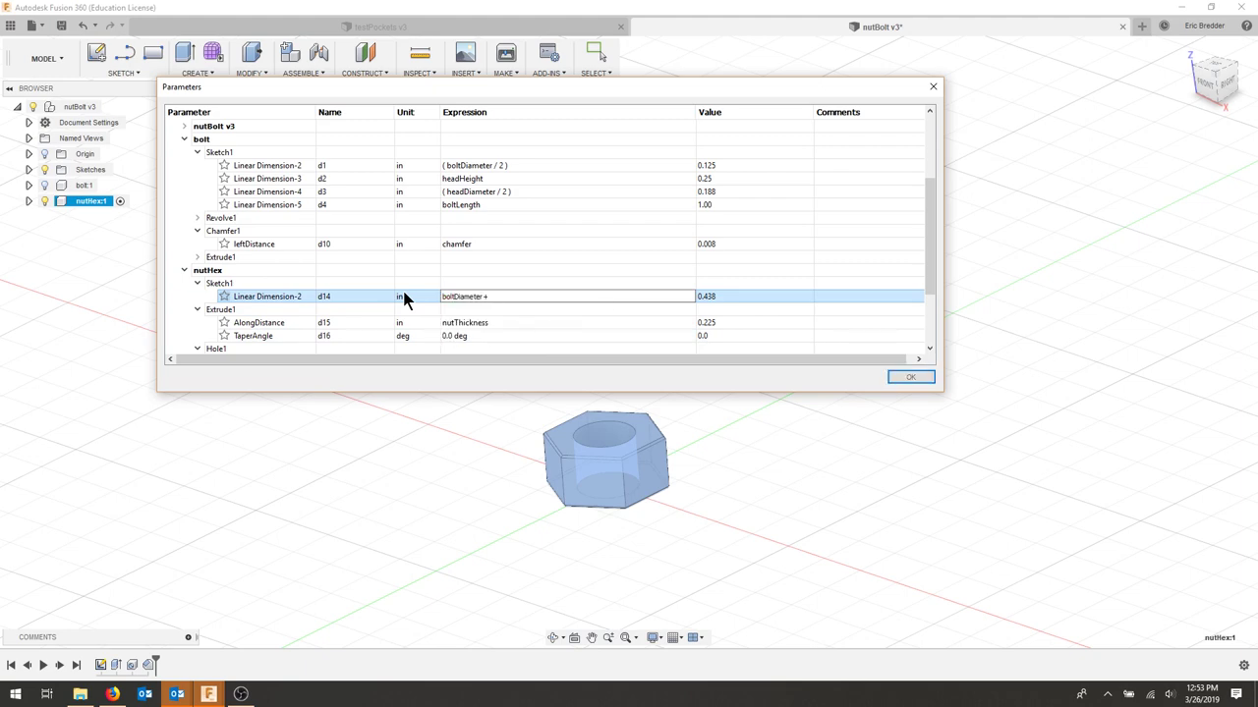
{"action": "type", "text": "(3/16"}
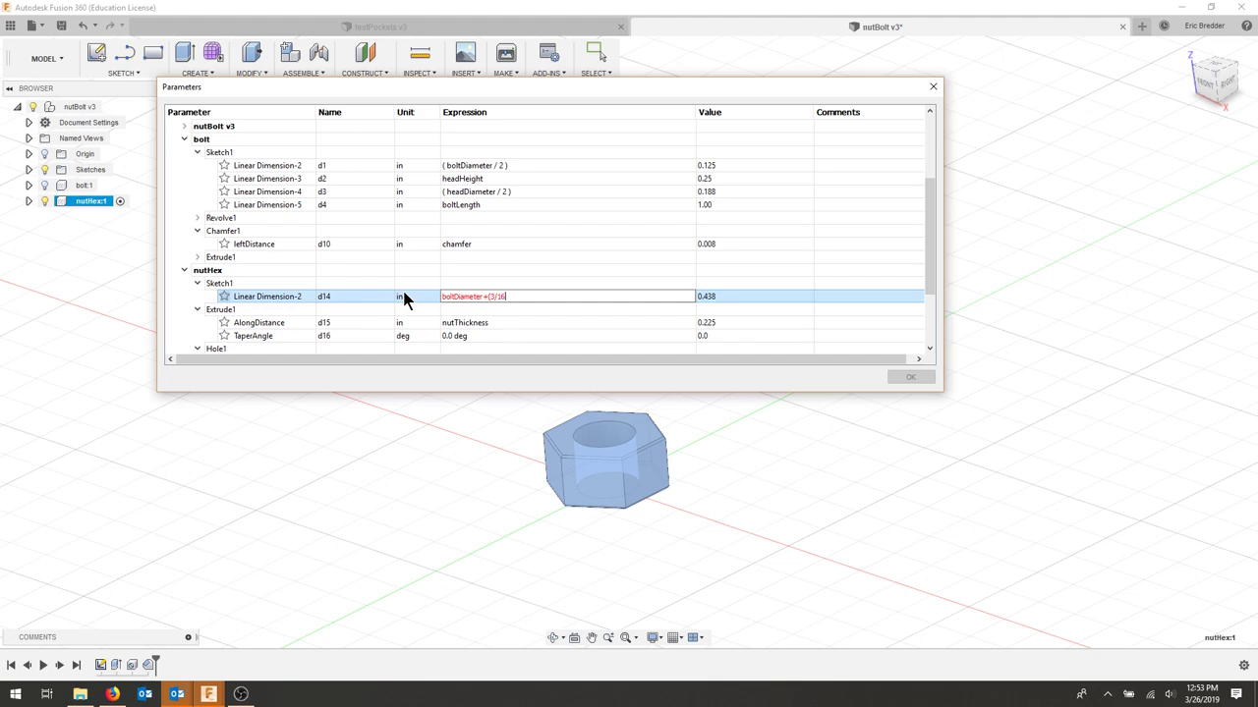
{"action": "type", "text": ") * 1 in"}
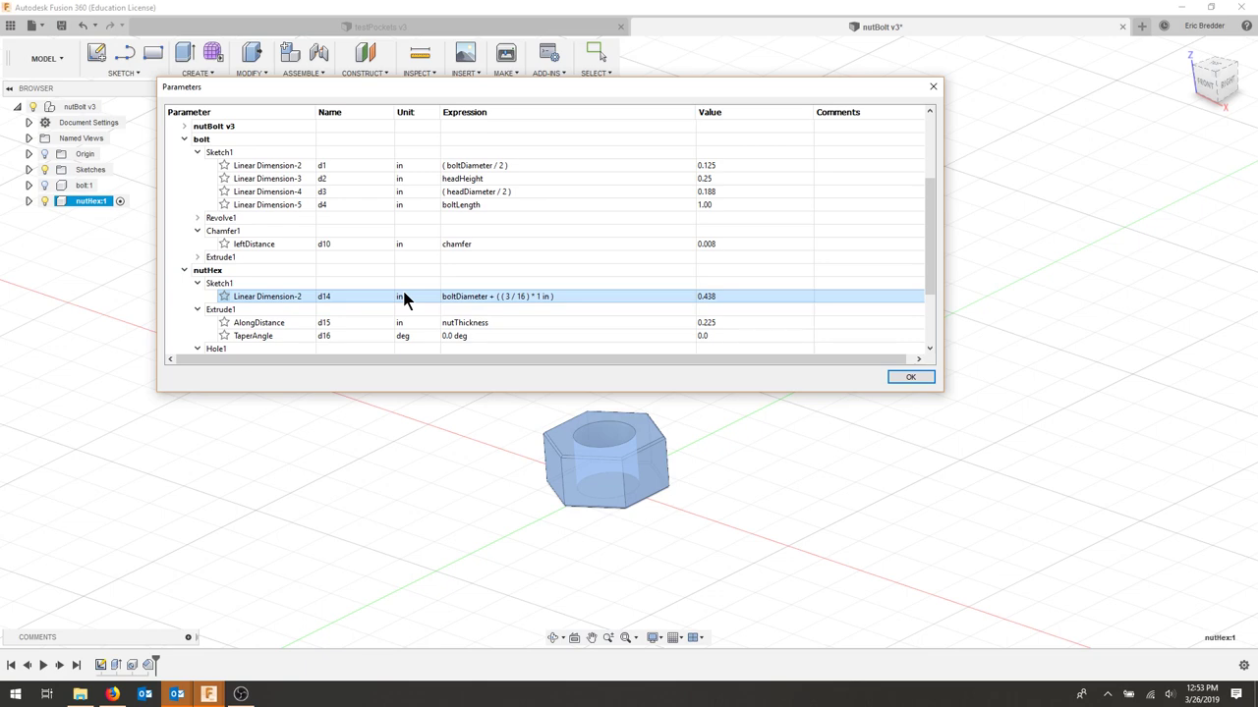
{"action": "left_click", "coordinate": [920, 379]}
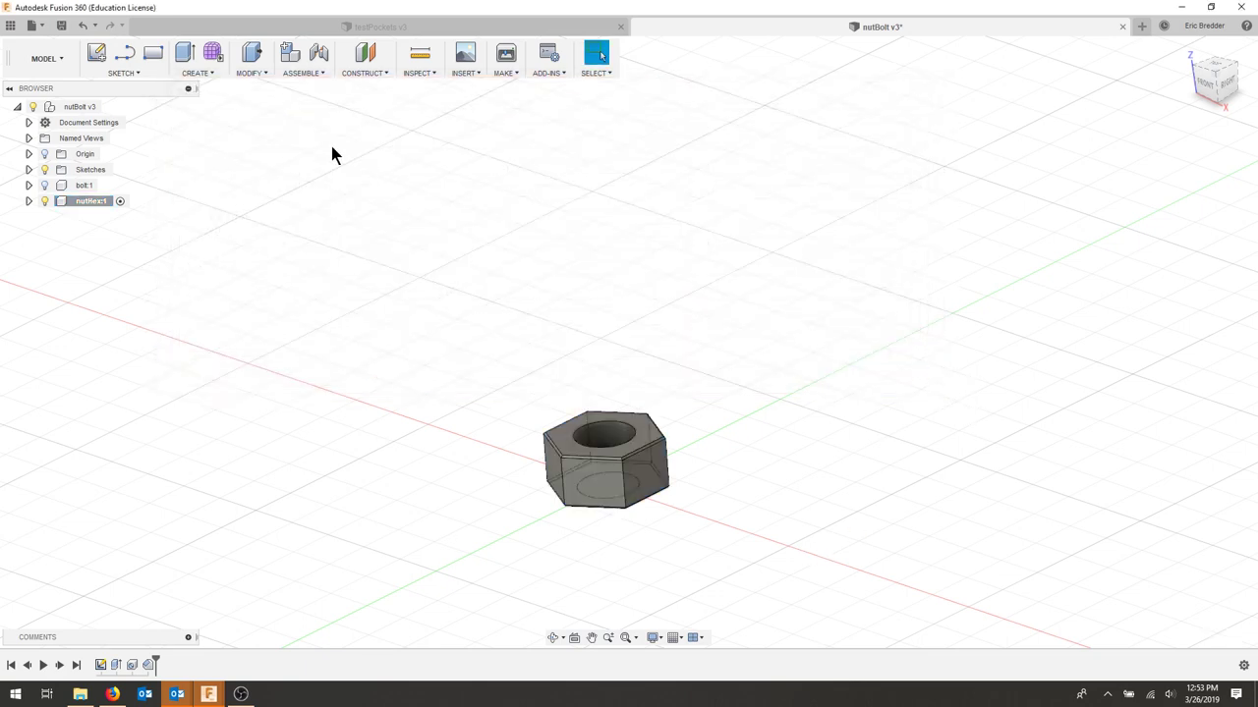
Step: In Change Parameters, change boltDiameter's expression from 0.25 in to 0.5 in
{"action": "left_click", "coordinate": [261, 78]}
{"action": "left_click", "coordinate": [274, 373]}
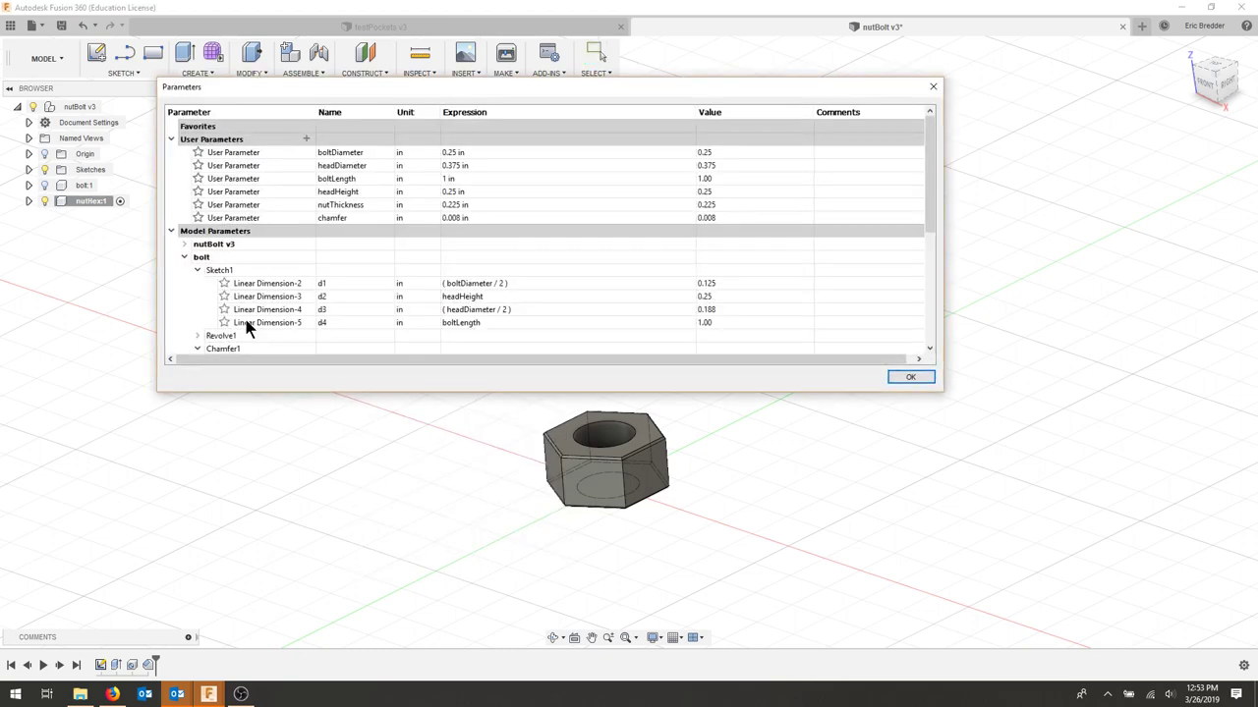
{"action": "left_click", "coordinate": [454, 154]}
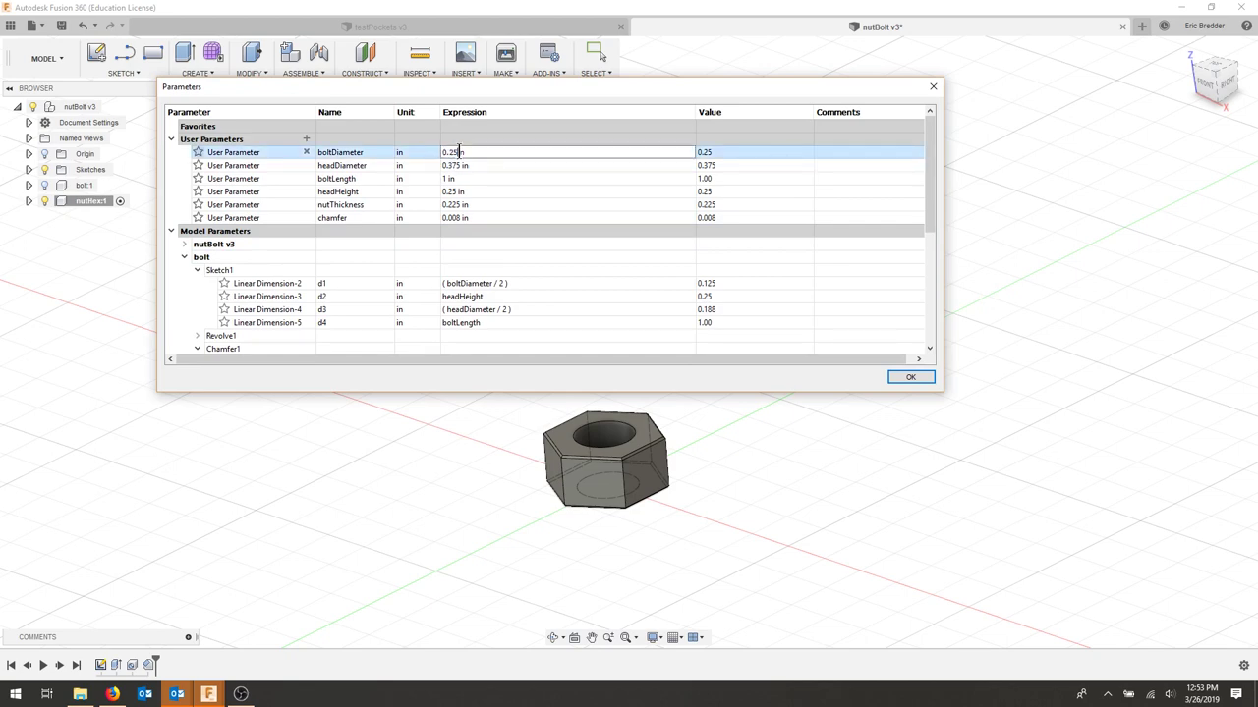
{"action": "double_click", "coordinate": [454, 153]}
{"action": "type", "text": "5"}
{"action": "key", "text": "Return"}
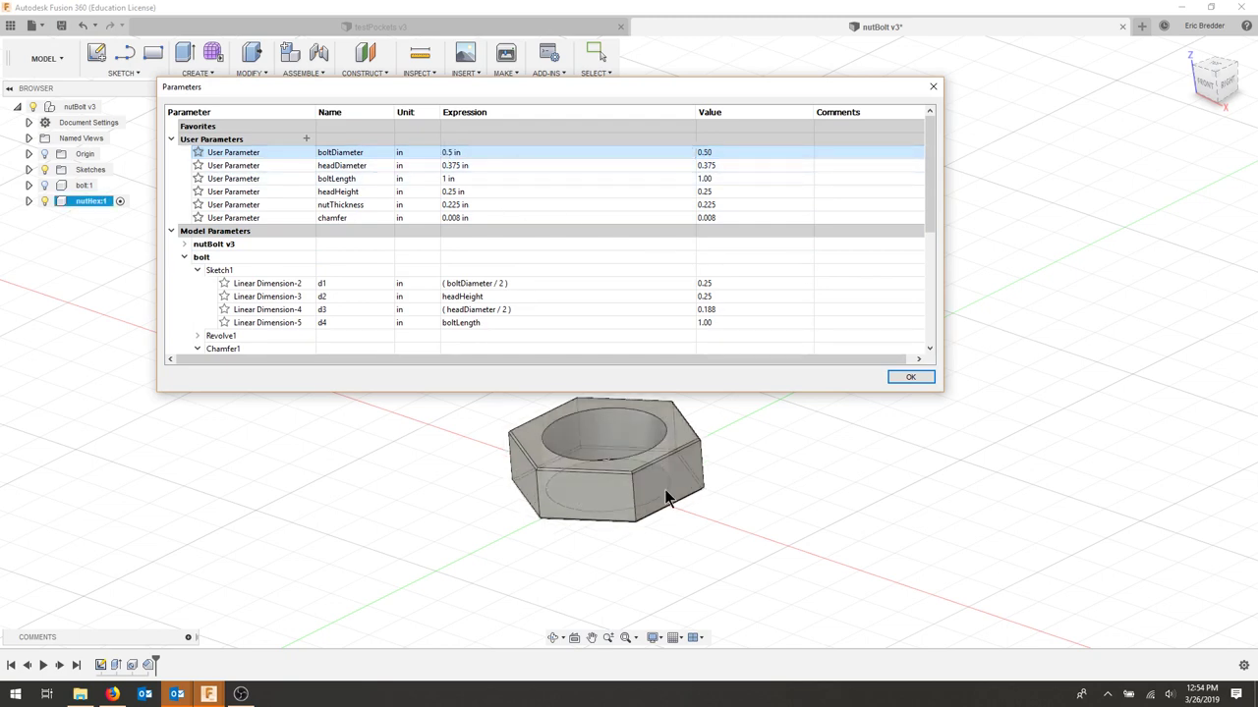
{"action": "left_click", "coordinate": [910, 377]}
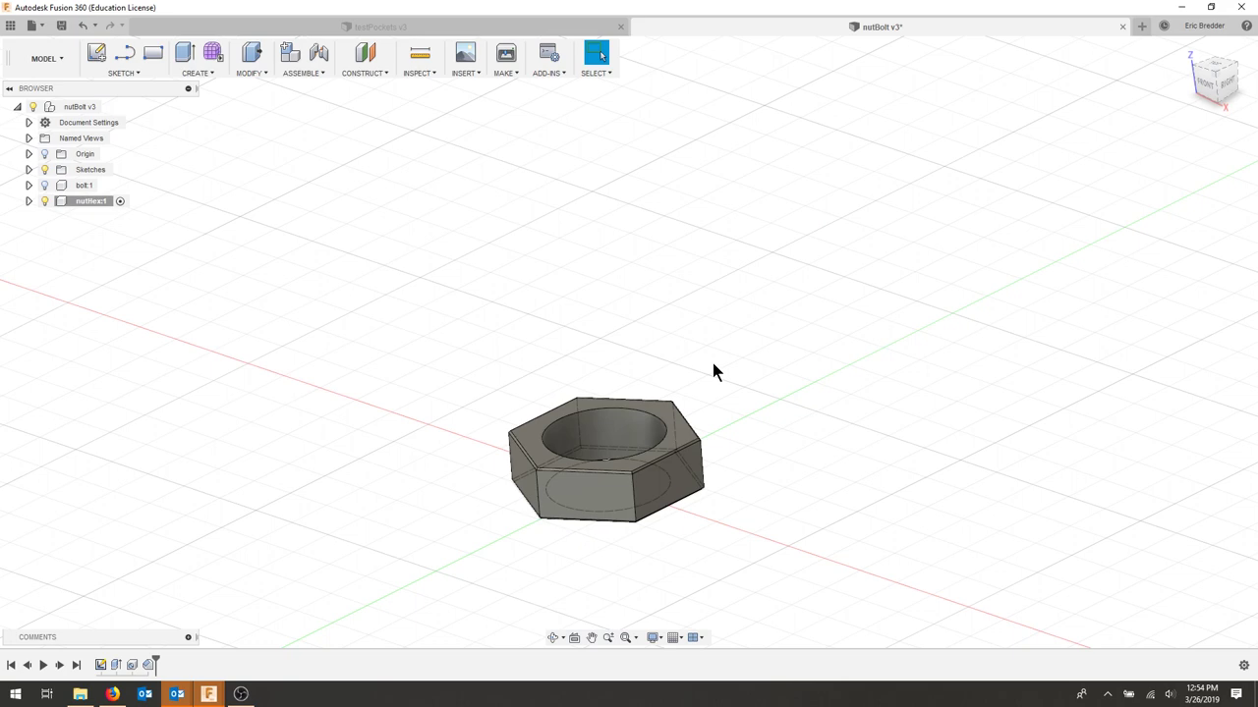
Step: Save the resized nut as version nutBolt v4 with the default 'User Saved' description
{"action": "middle_click_drag", "start_coordinate": [714, 371], "coordinate": [769, 488], "text": "shift"}
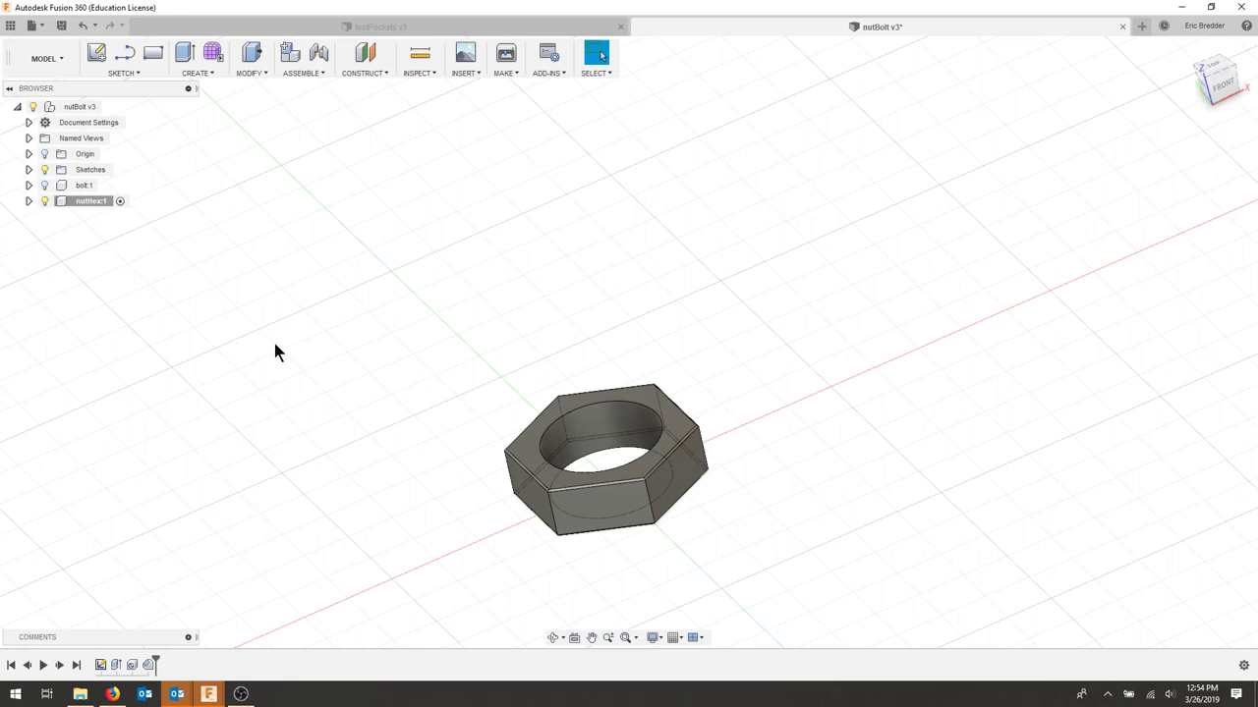
{"action": "key", "text": "ctrl+s"}
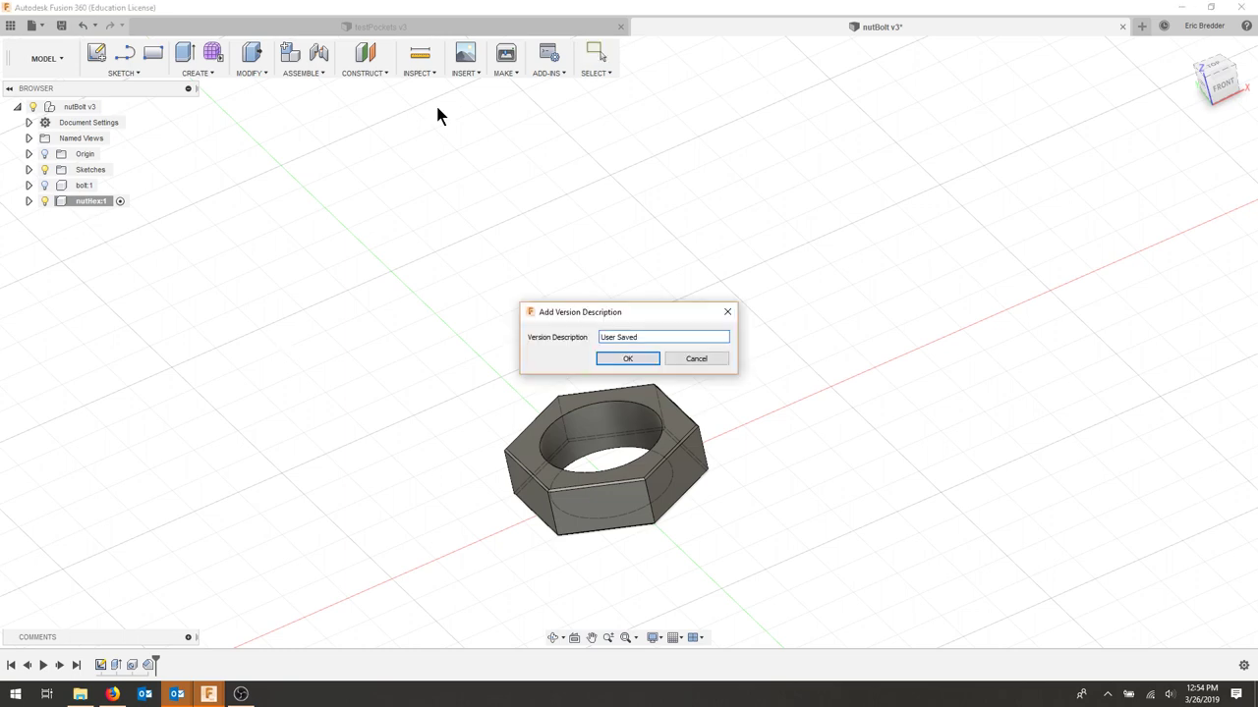
{"action": "key", "text": "Return"}
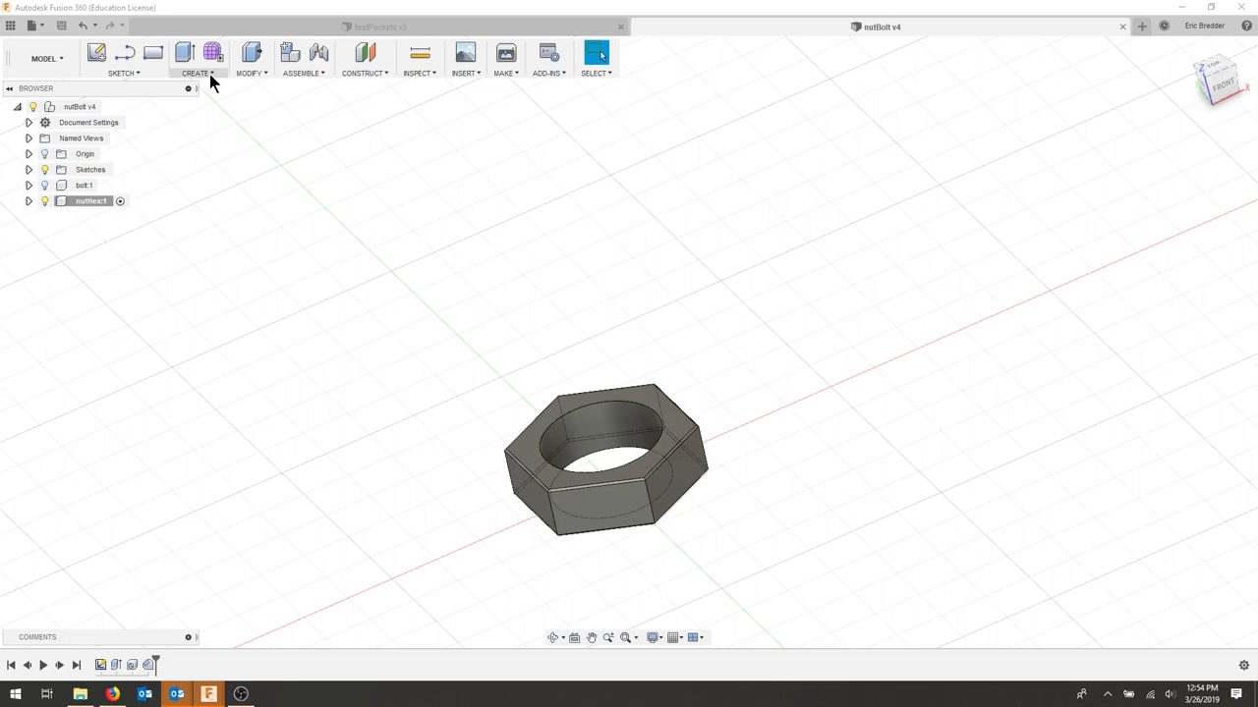
Step: Try the Thread tool, then start editing boltDiameter's 0.5 in expression in Parameters
{"action": "left_click", "coordinate": [209, 73]}
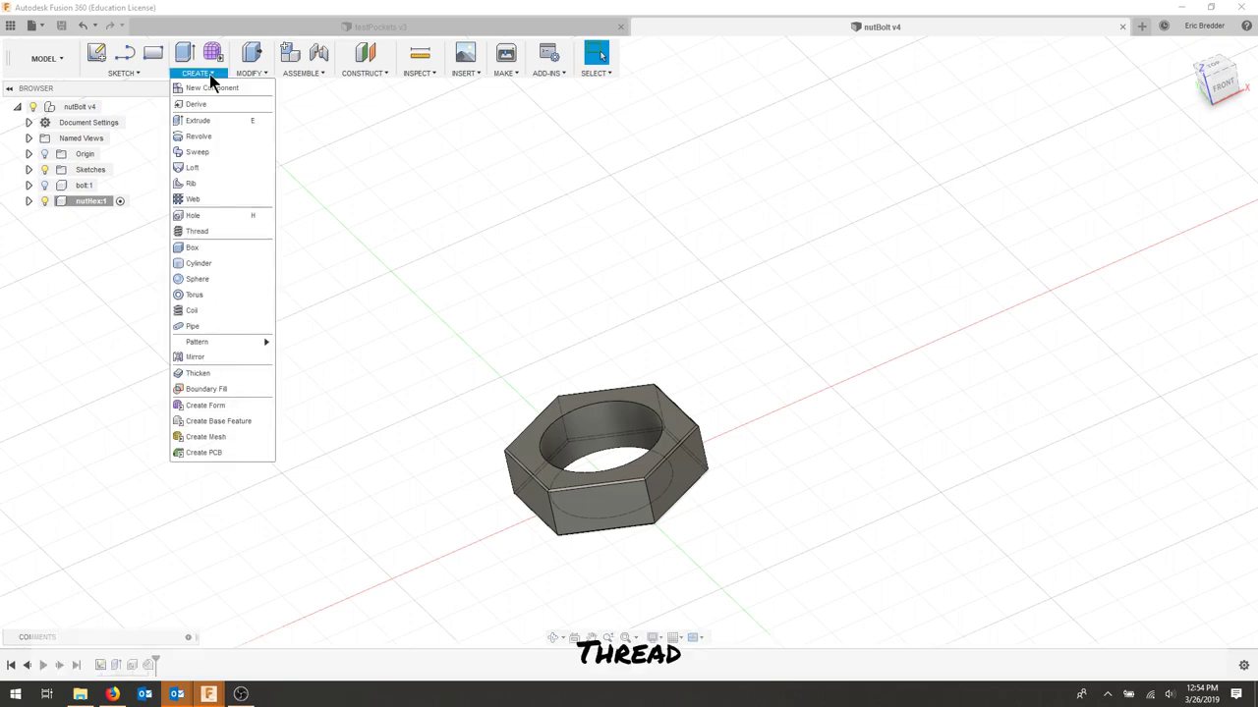
{"action": "left_click", "coordinate": [197, 231]}
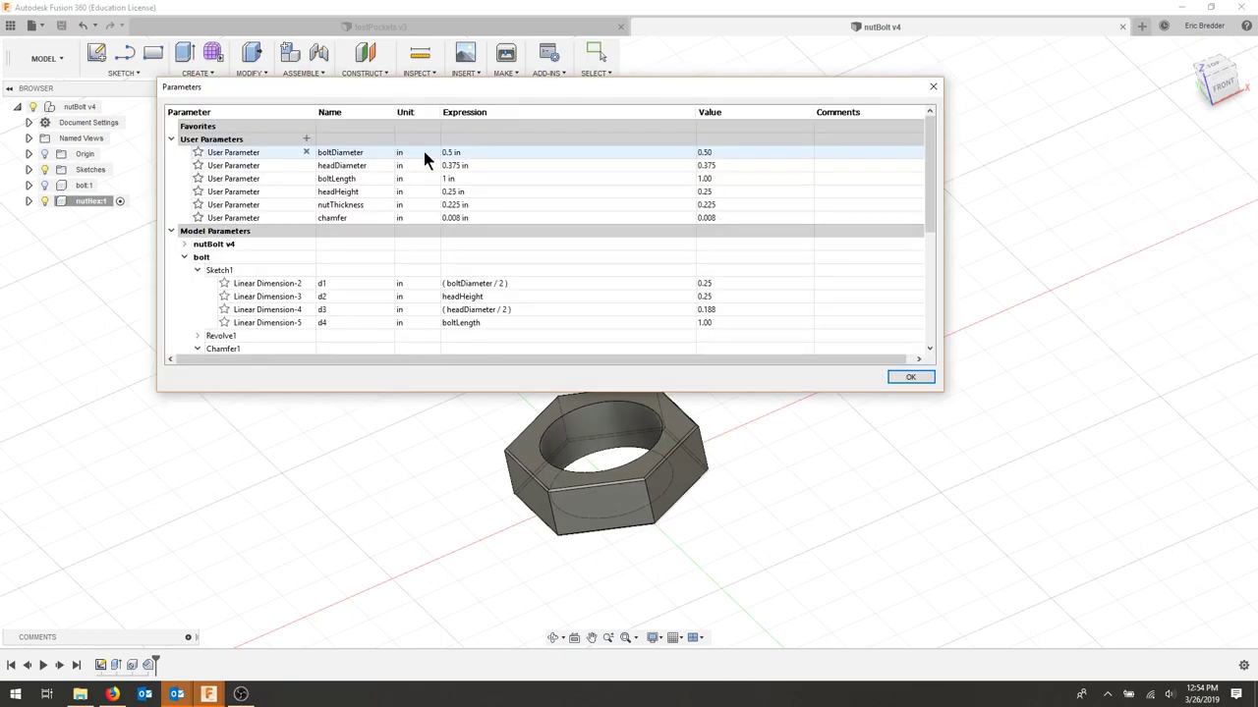
{"action": "left_click", "coordinate": [461, 152]}
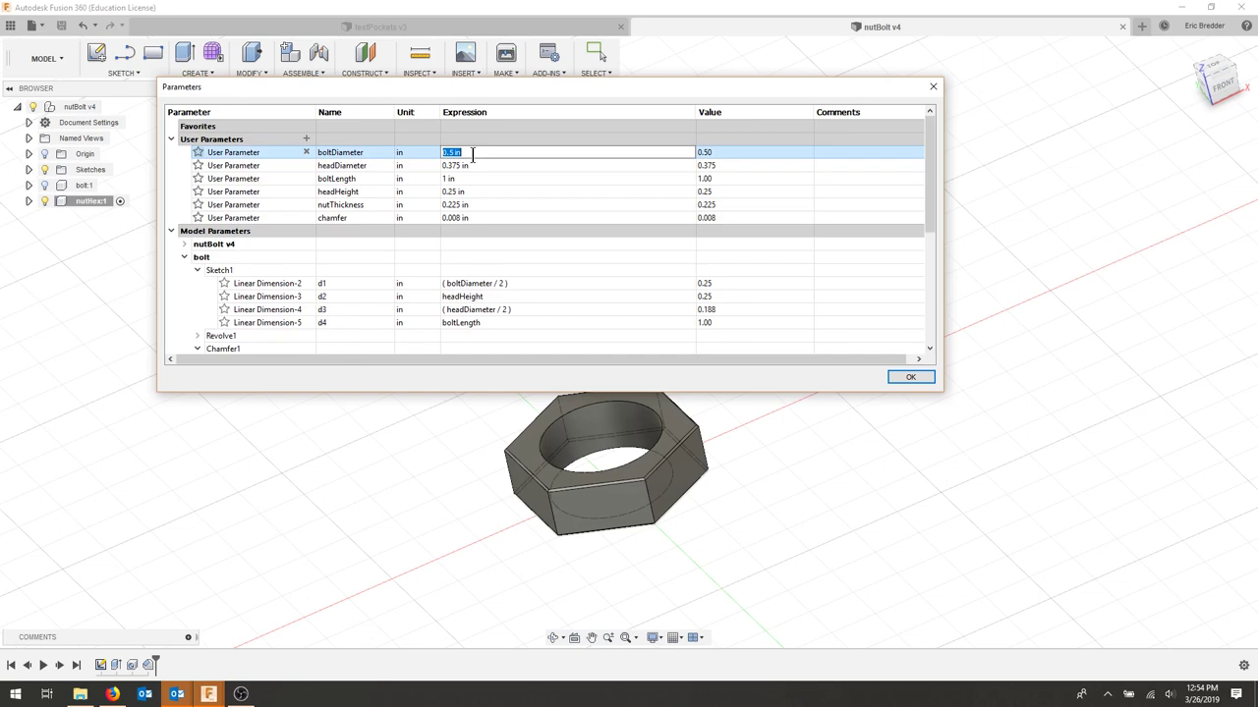
Step: Start a Thread feature for the nut's bore from the Create menu
{"action": "left_click", "coordinate": [196, 74]}
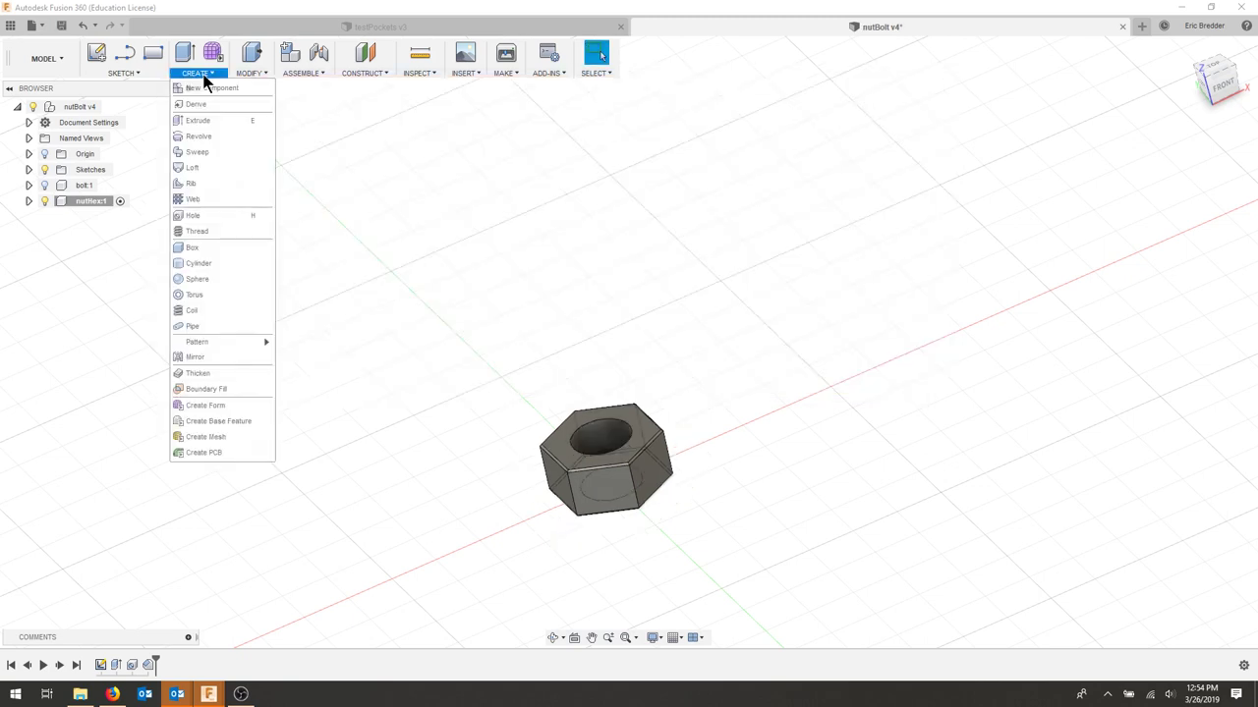
{"action": "left_click", "coordinate": [228, 232]}
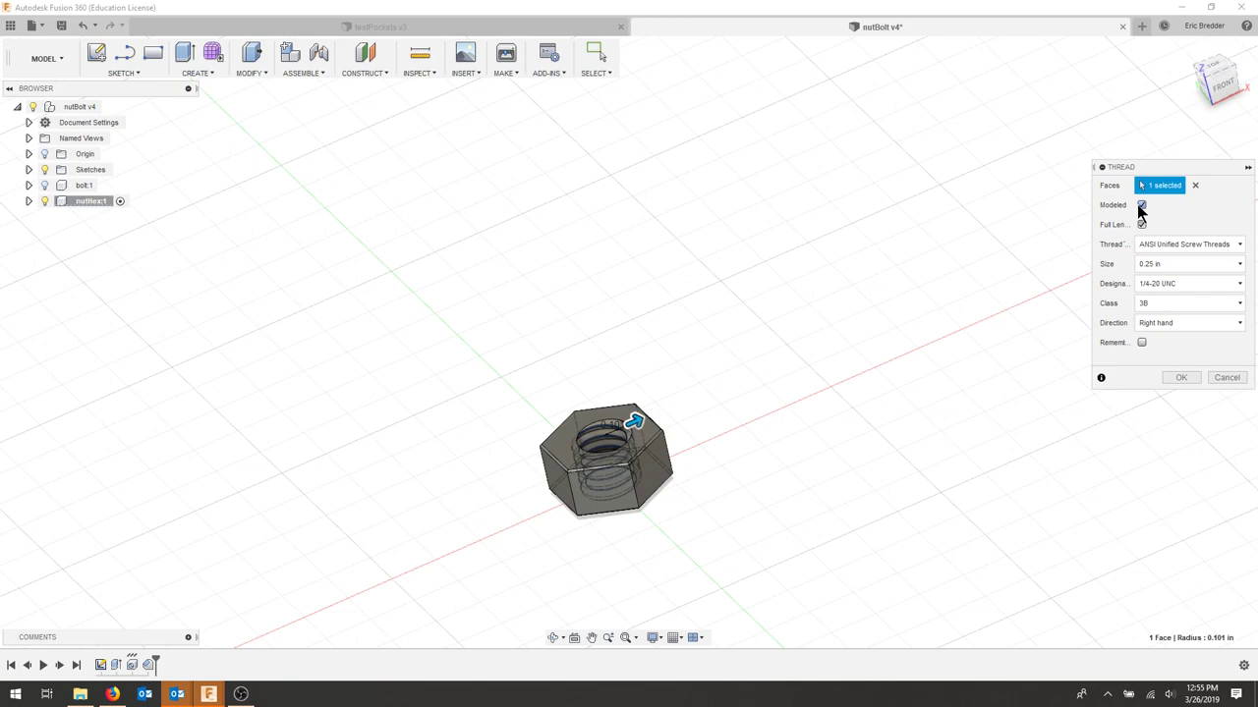